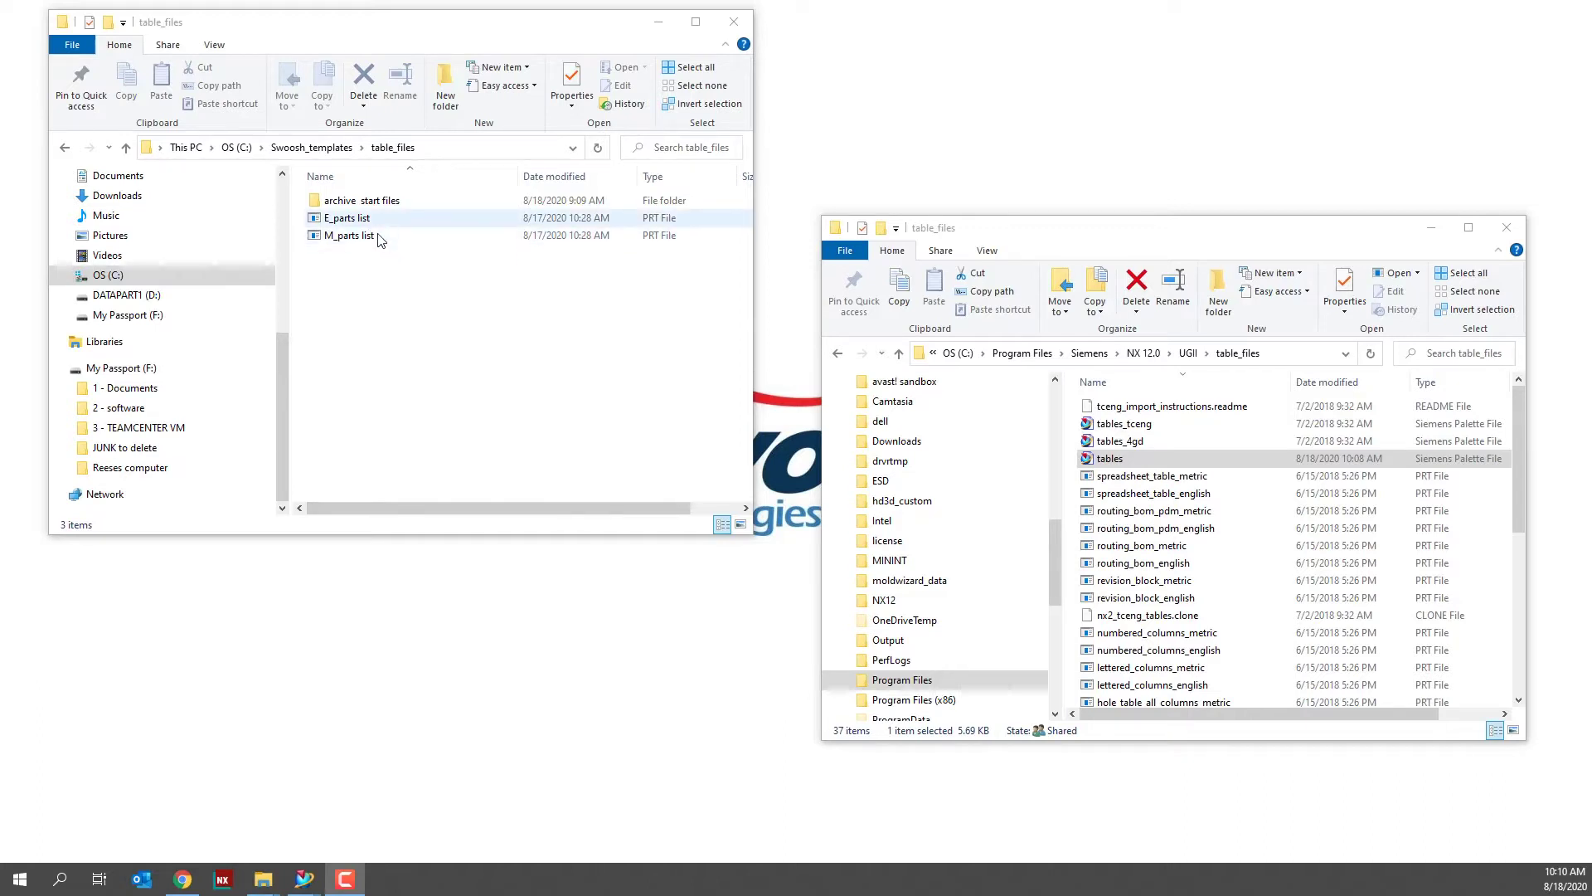
# Step: Find the tables palette file in the NX 12.0 folder and confirm it is a .pax file
pyautogui.click(434, 313)
pyautogui.click(448, 150)
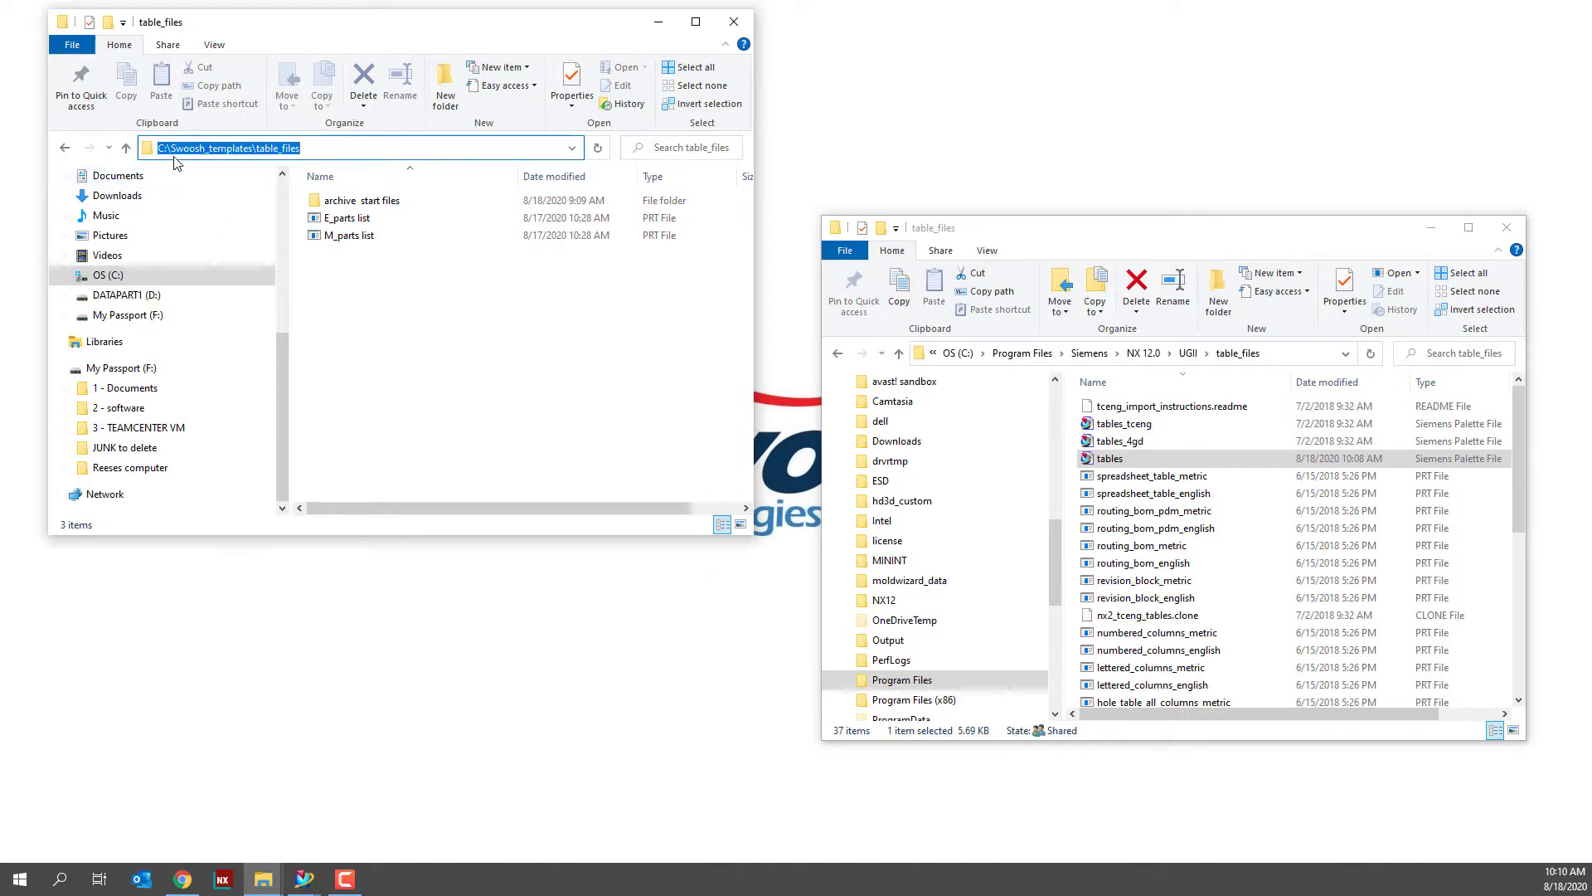
pyautogui.click(451, 309)
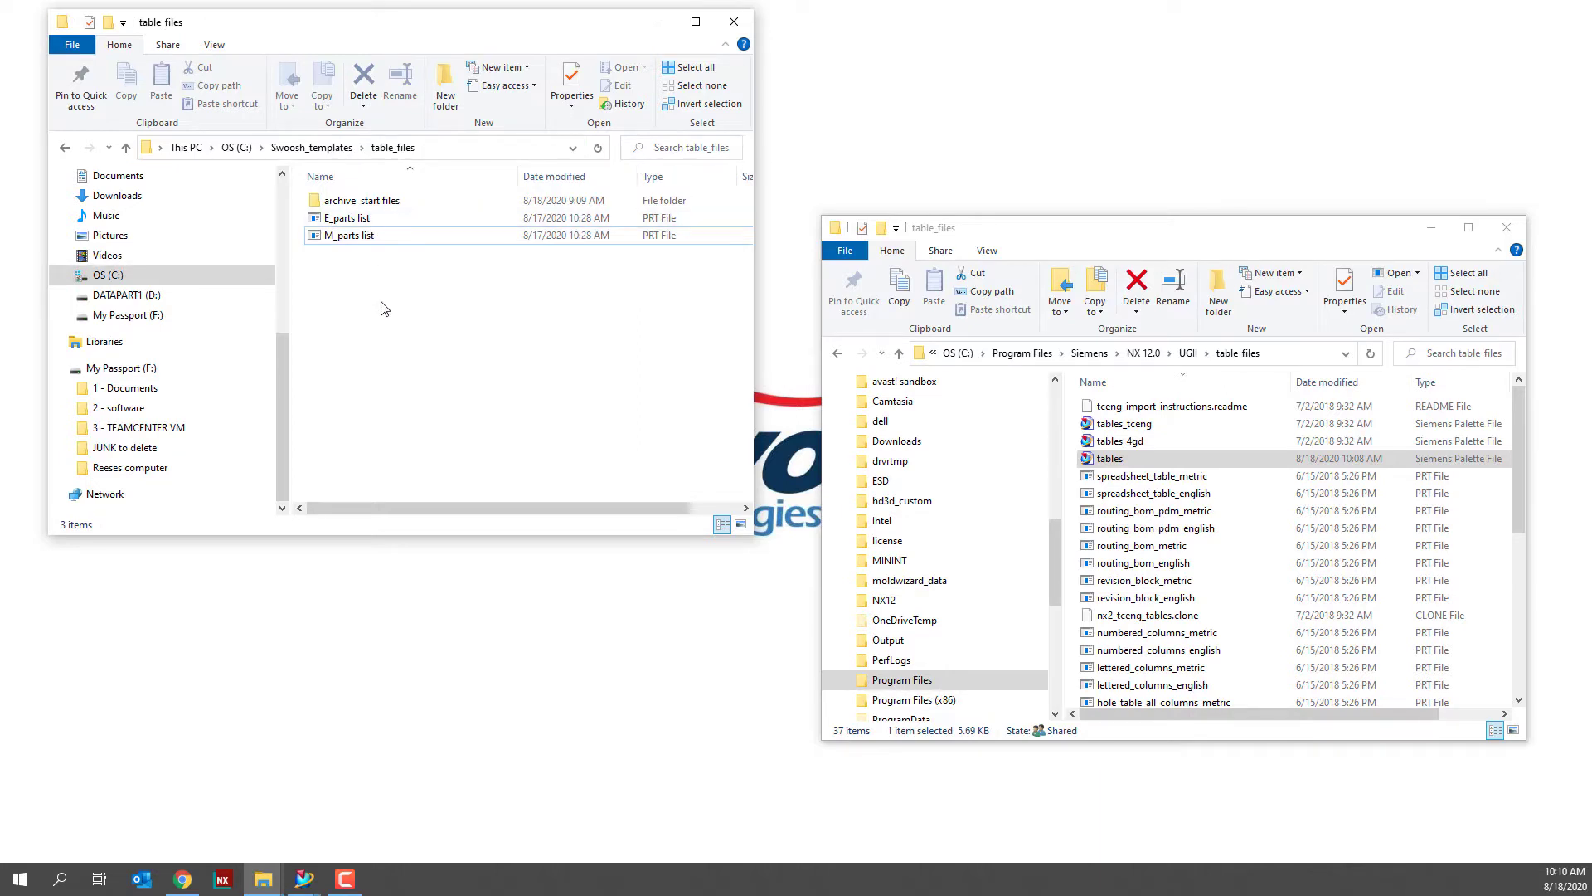
pyautogui.click(1070, 244)
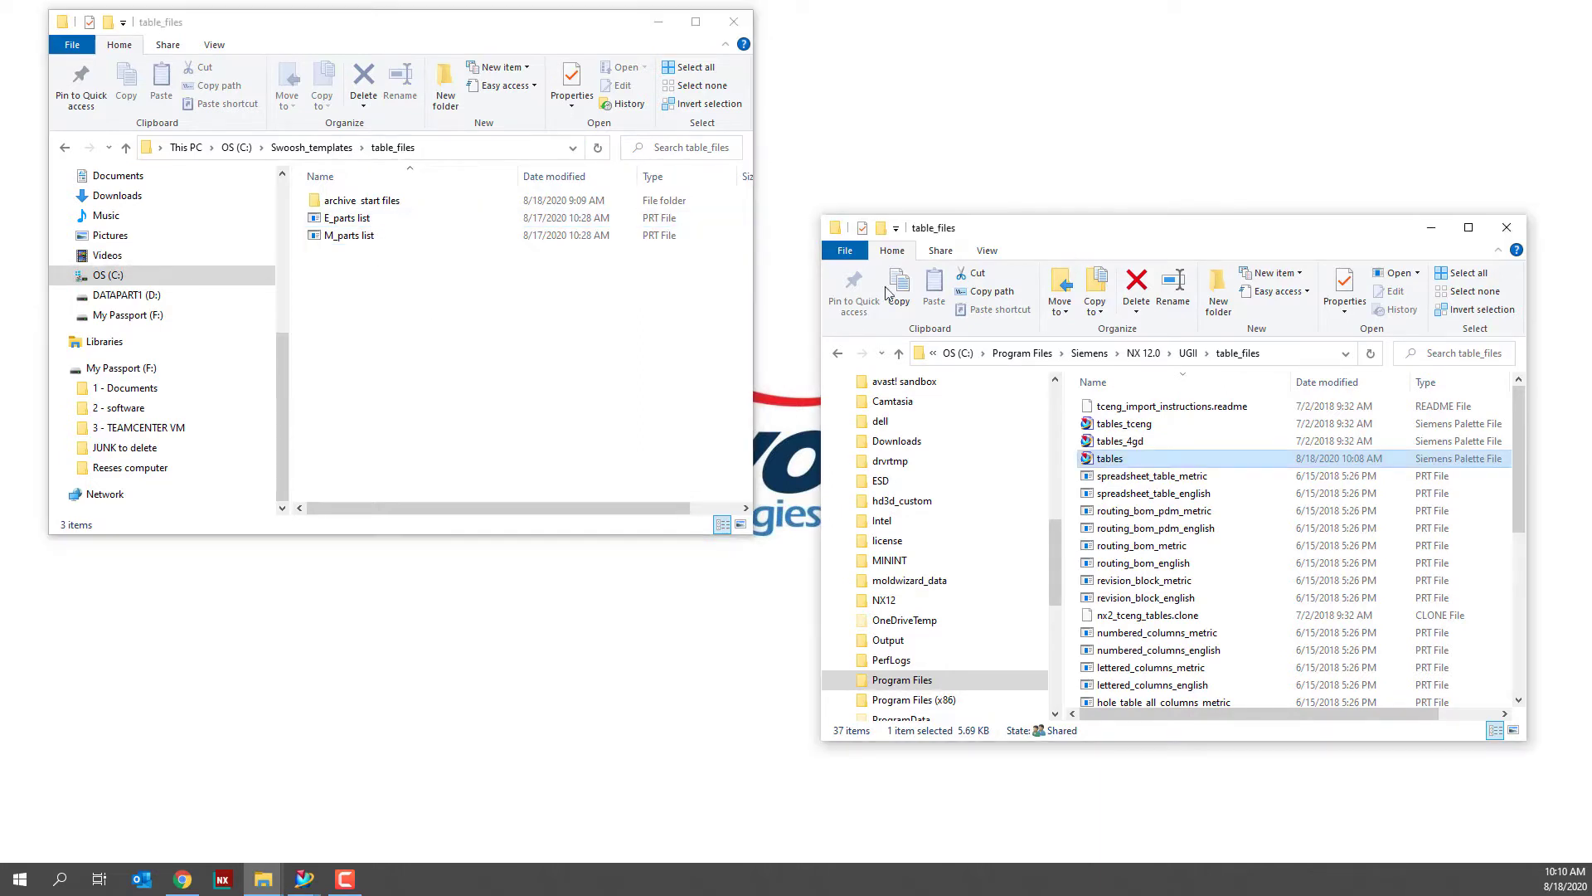
pyautogui.rightClick(1125, 461)
pyautogui.click(1175, 768)
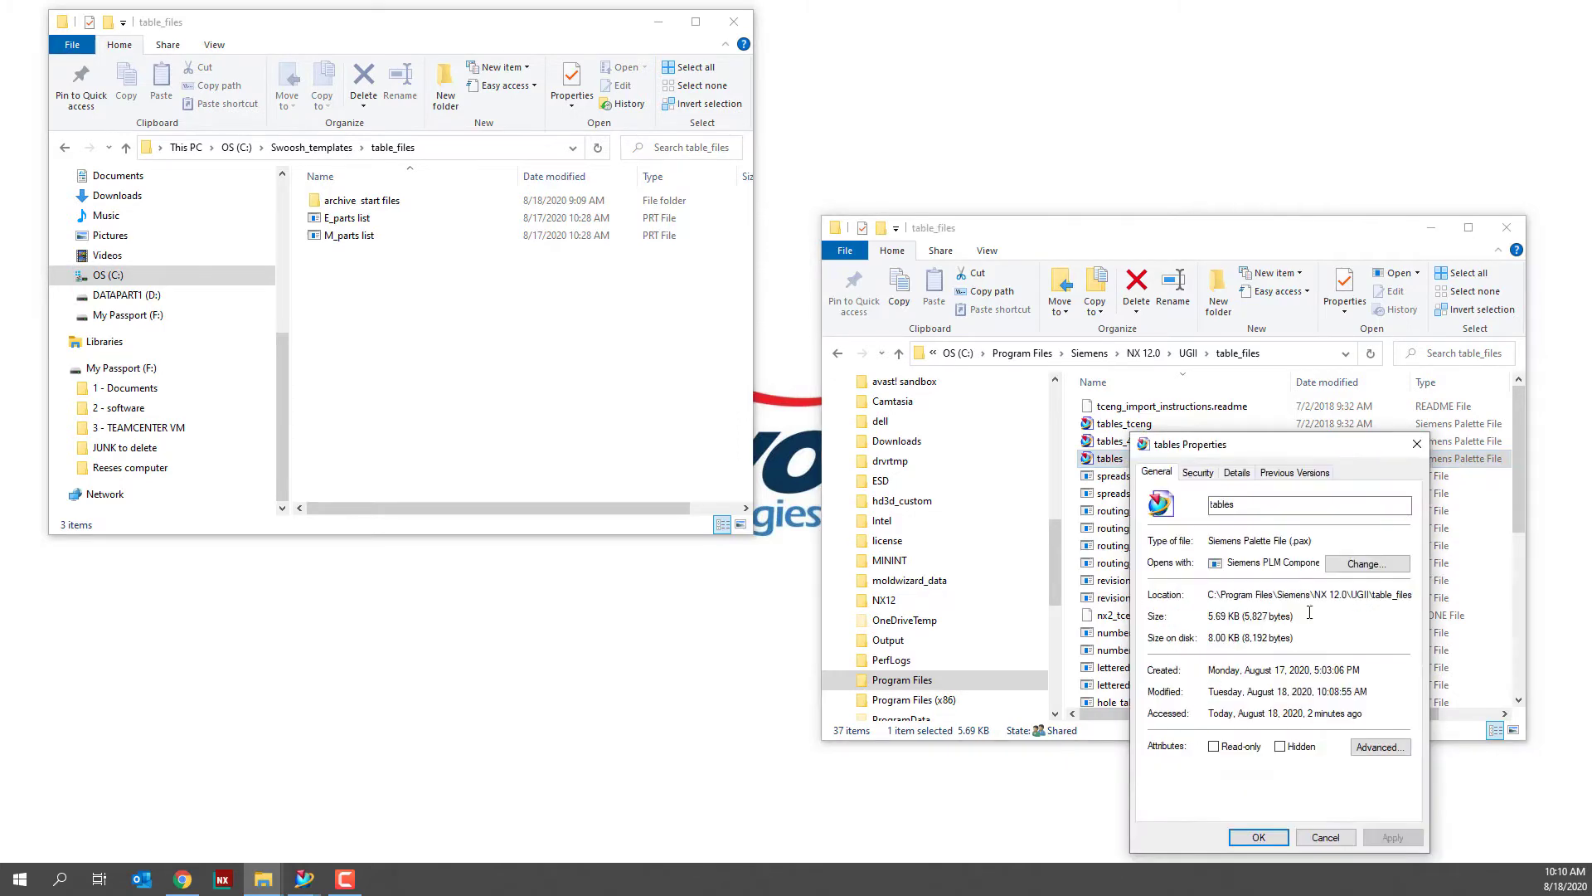
pyautogui.moveTo(1315, 540); pyautogui.dragTo(1282, 541)
pyautogui.click(1239, 839)
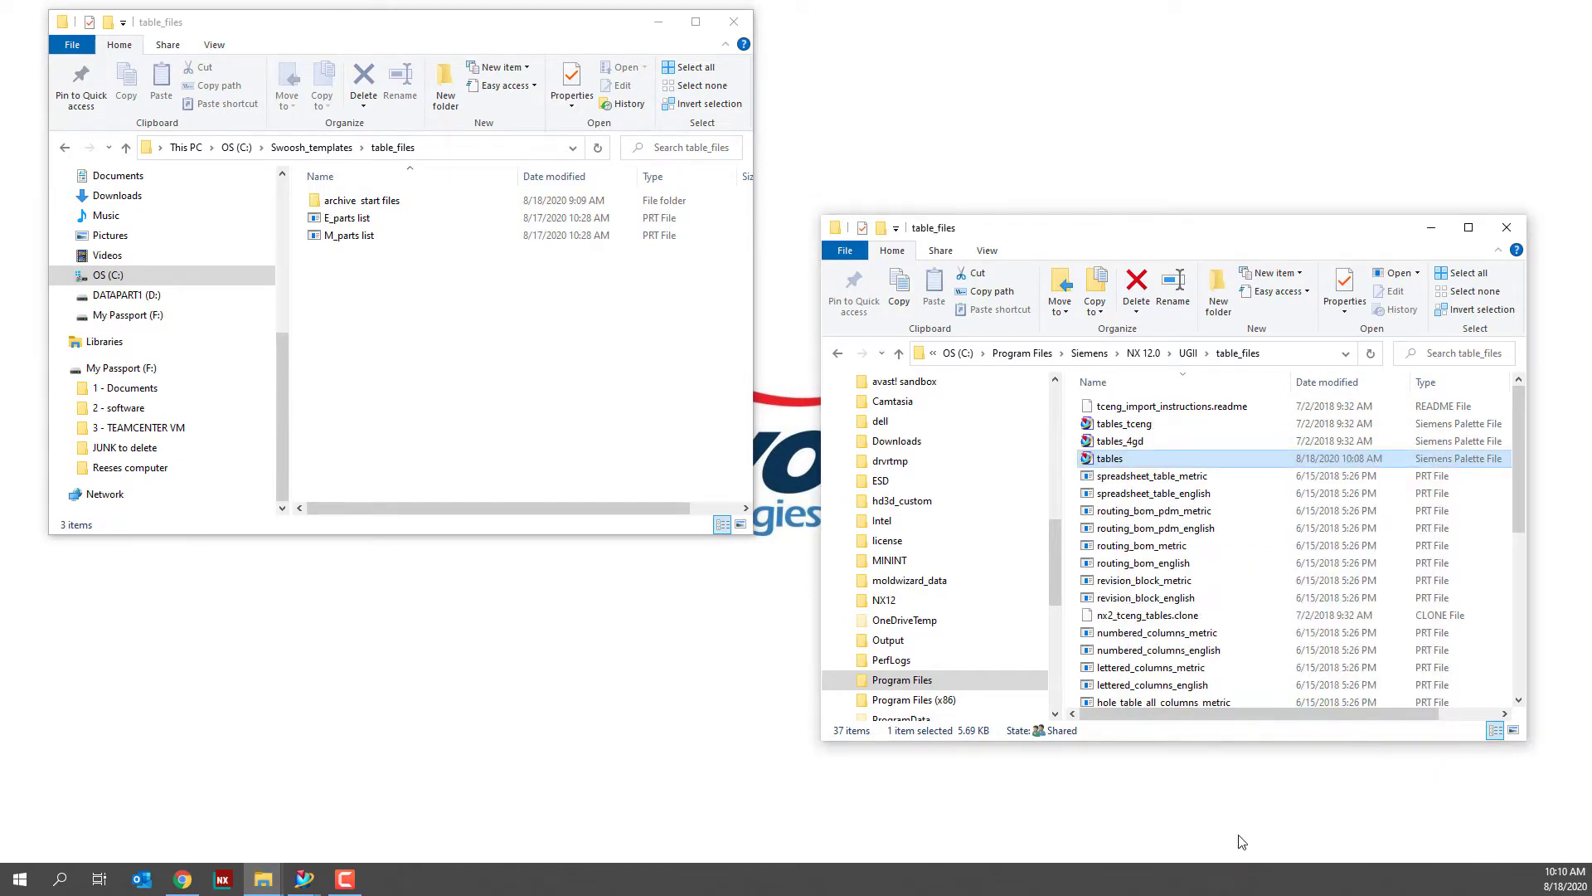
# Step: Copy tables.pax into C:\Swoosh_templates\table_files and check the pasted file's properties
pyautogui.rightClick(1126, 465)
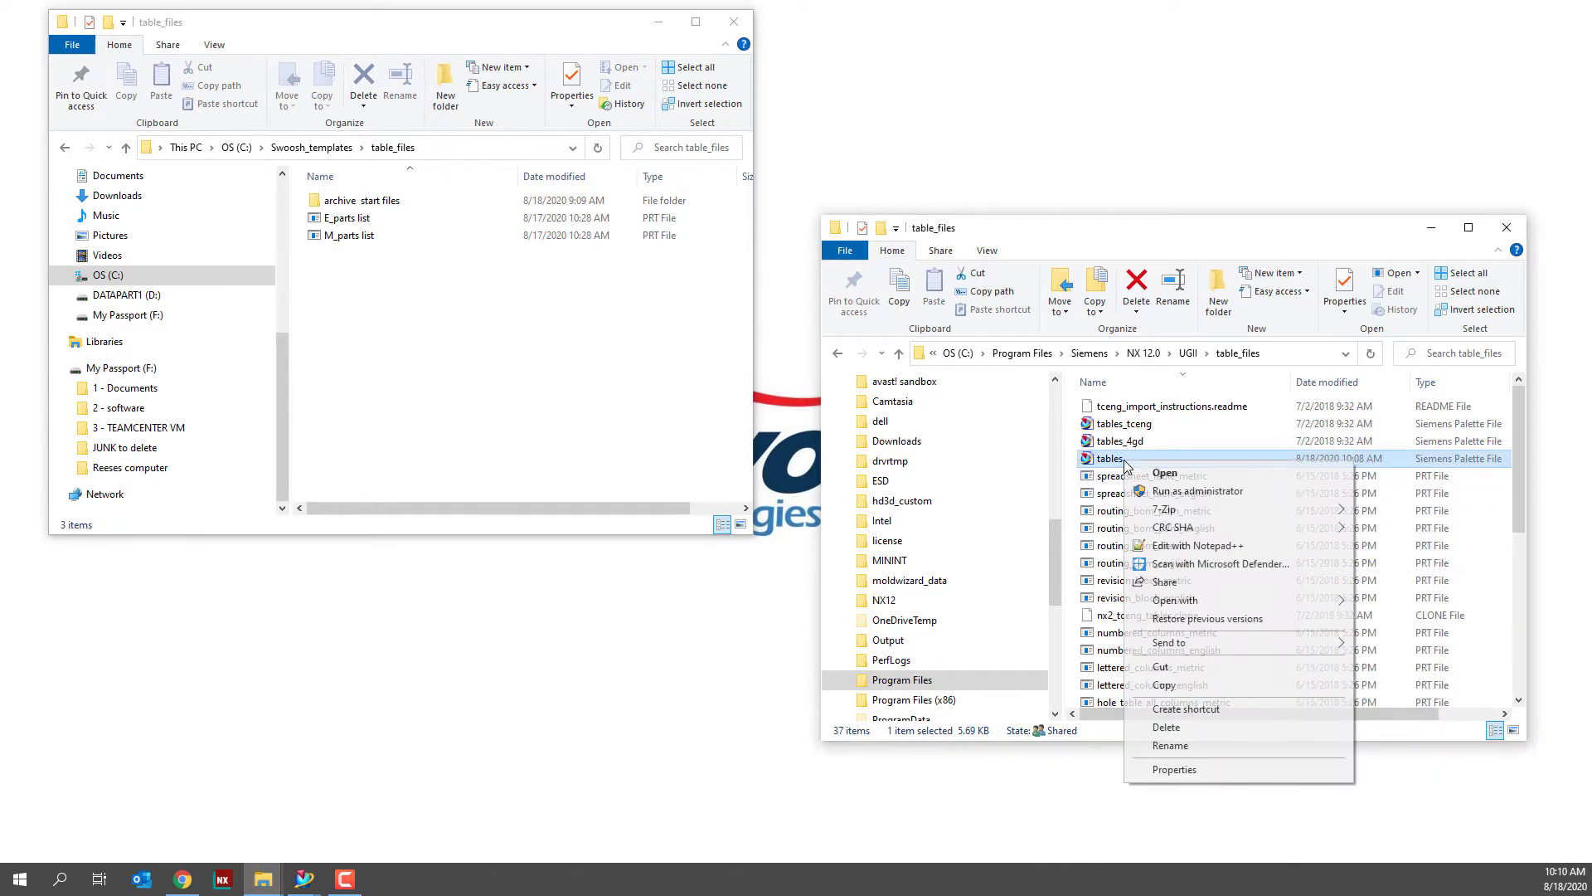
pyautogui.click(1178, 685)
pyautogui.click(439, 381)
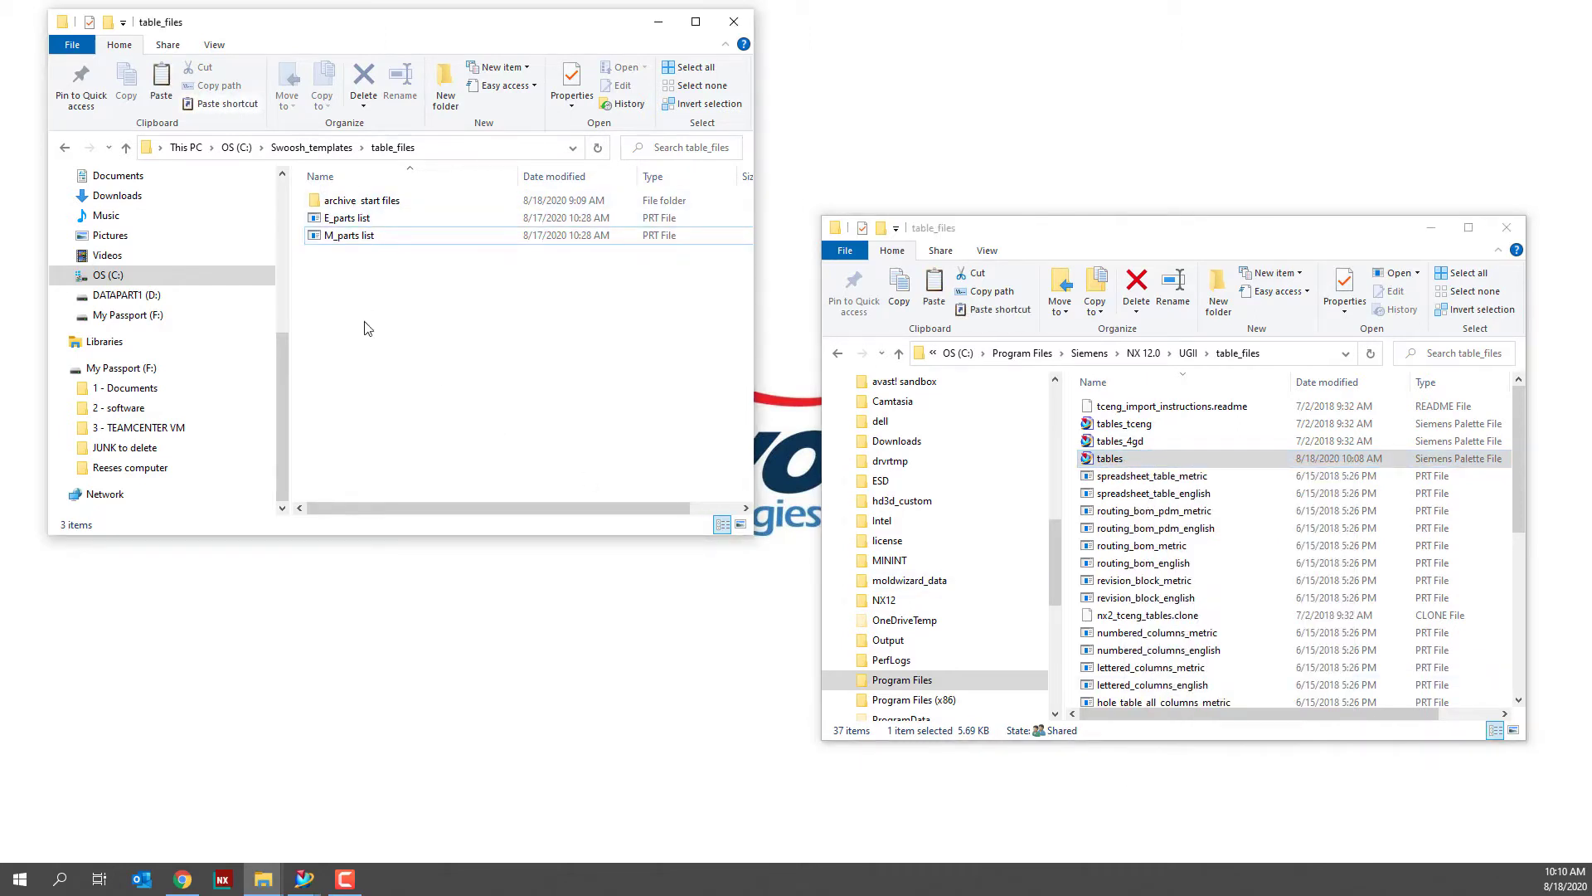
pyautogui.rightClick(375, 339)
pyautogui.moveTo(439, 541)
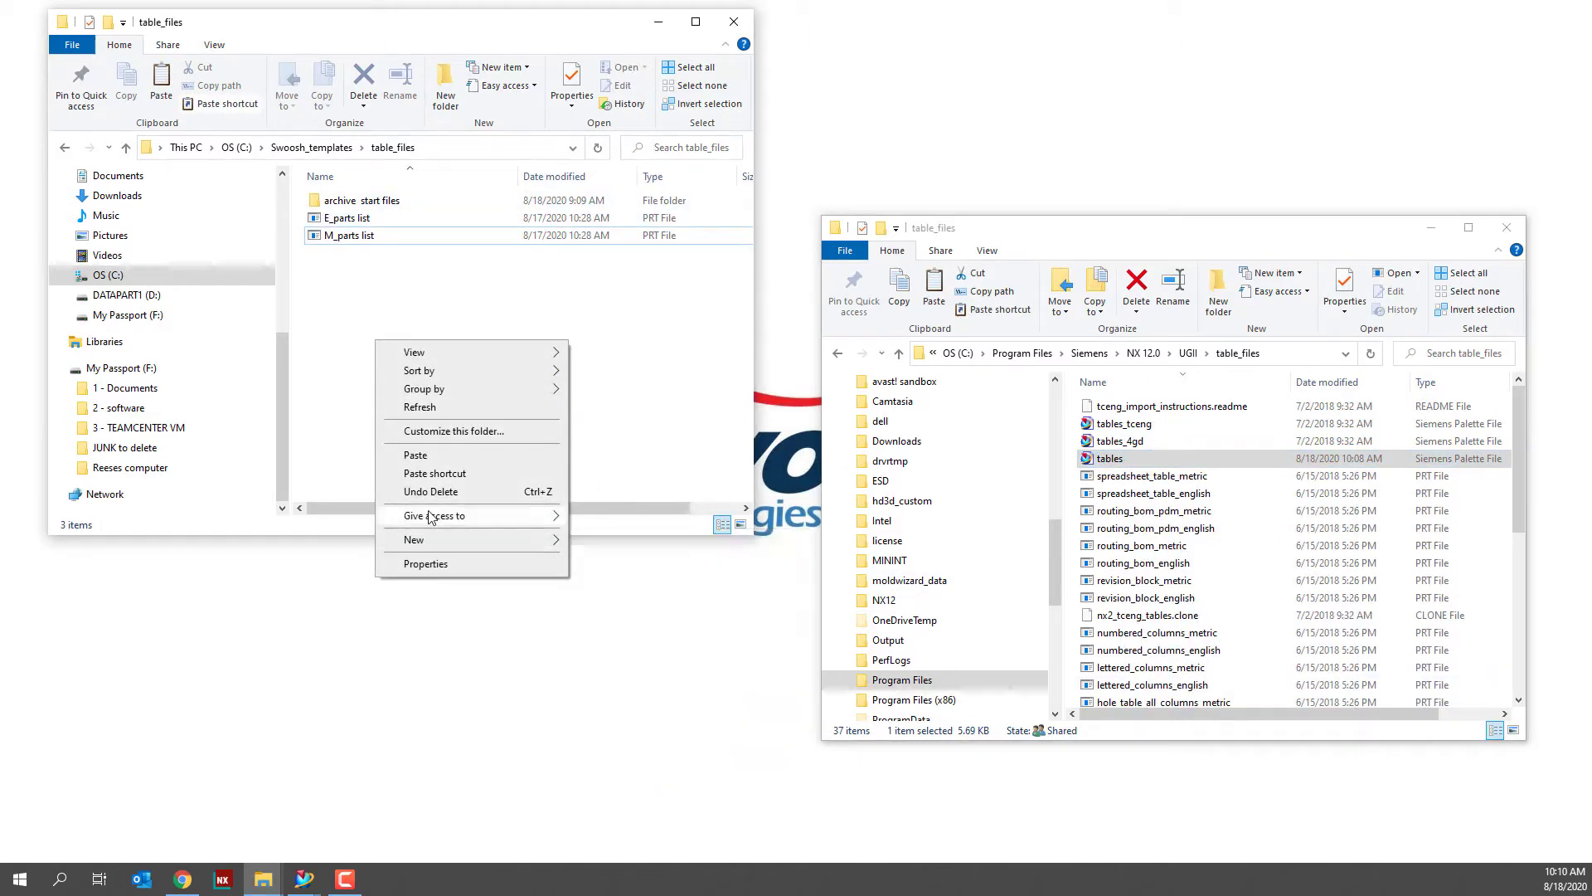
pyautogui.click(441, 455)
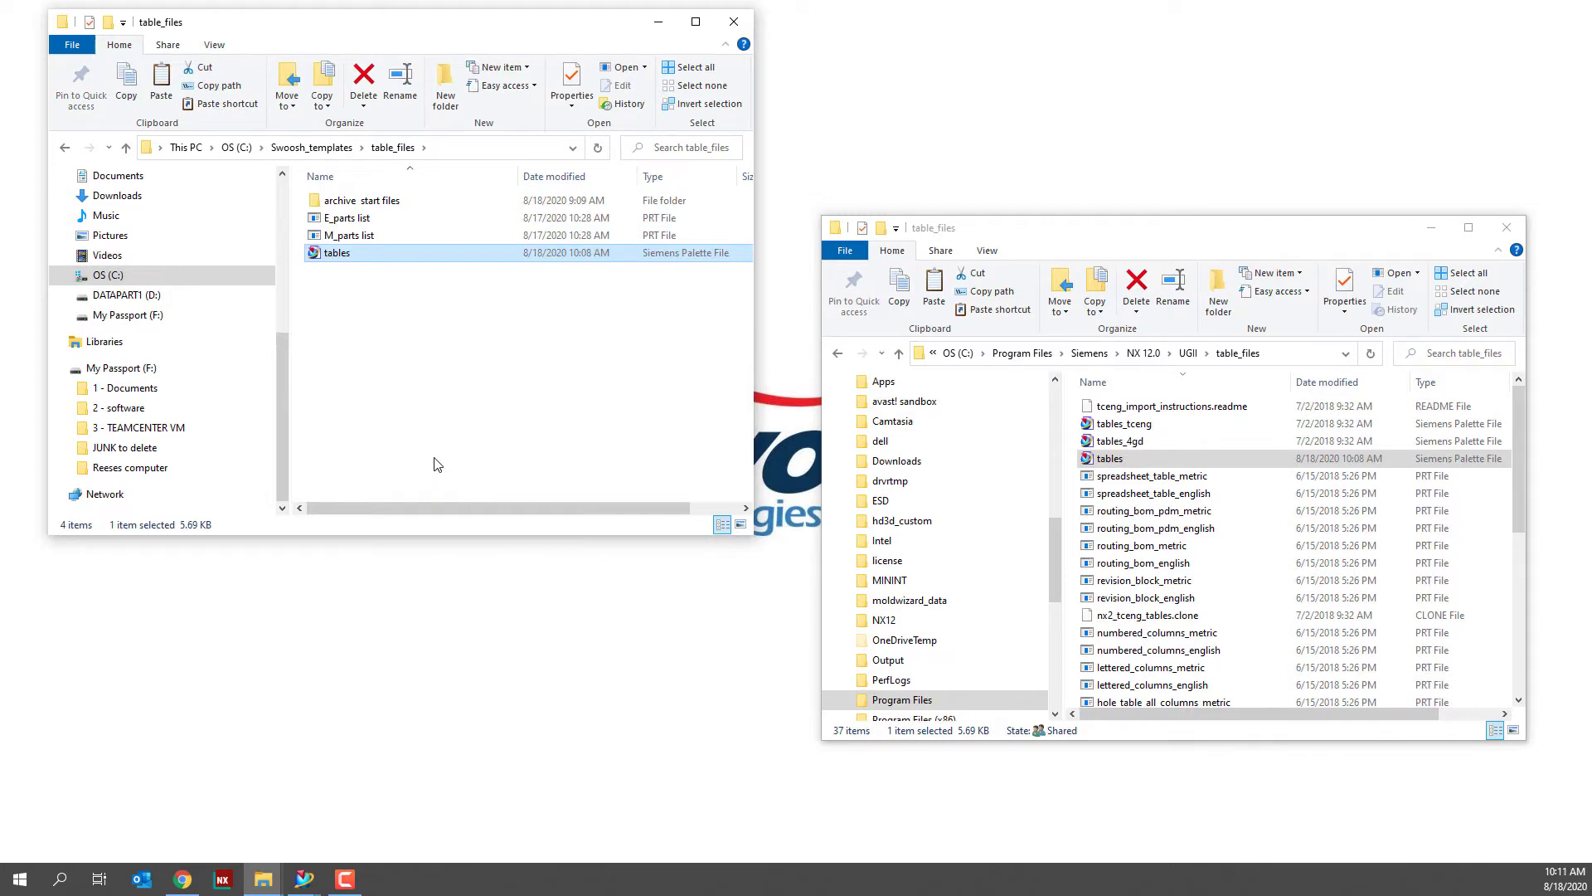
pyautogui.rightClick(418, 258)
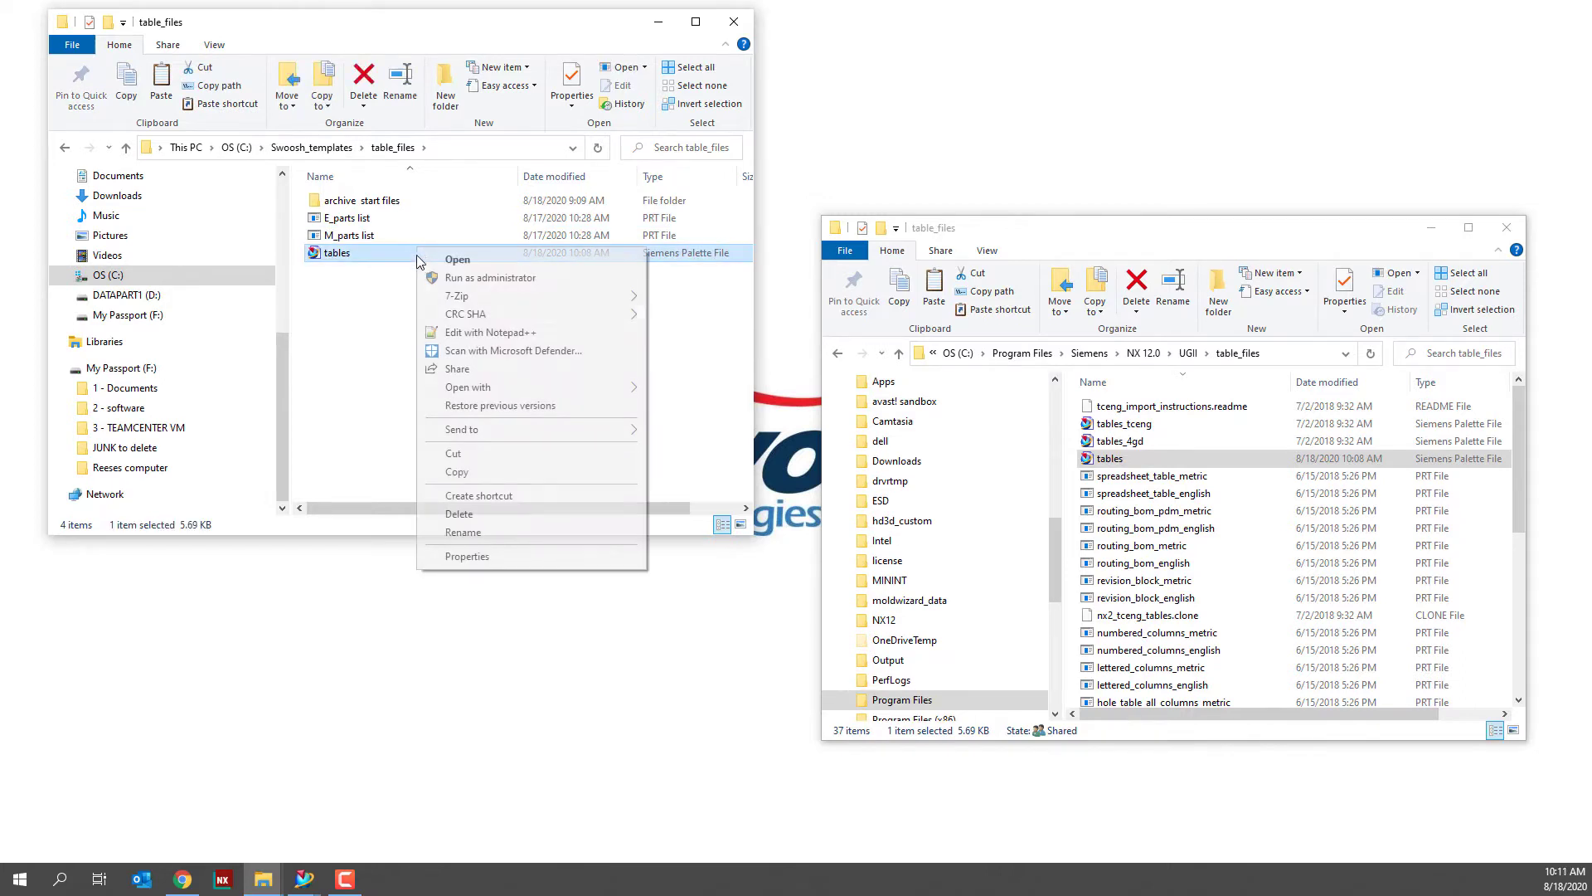
pyautogui.click(471, 556)
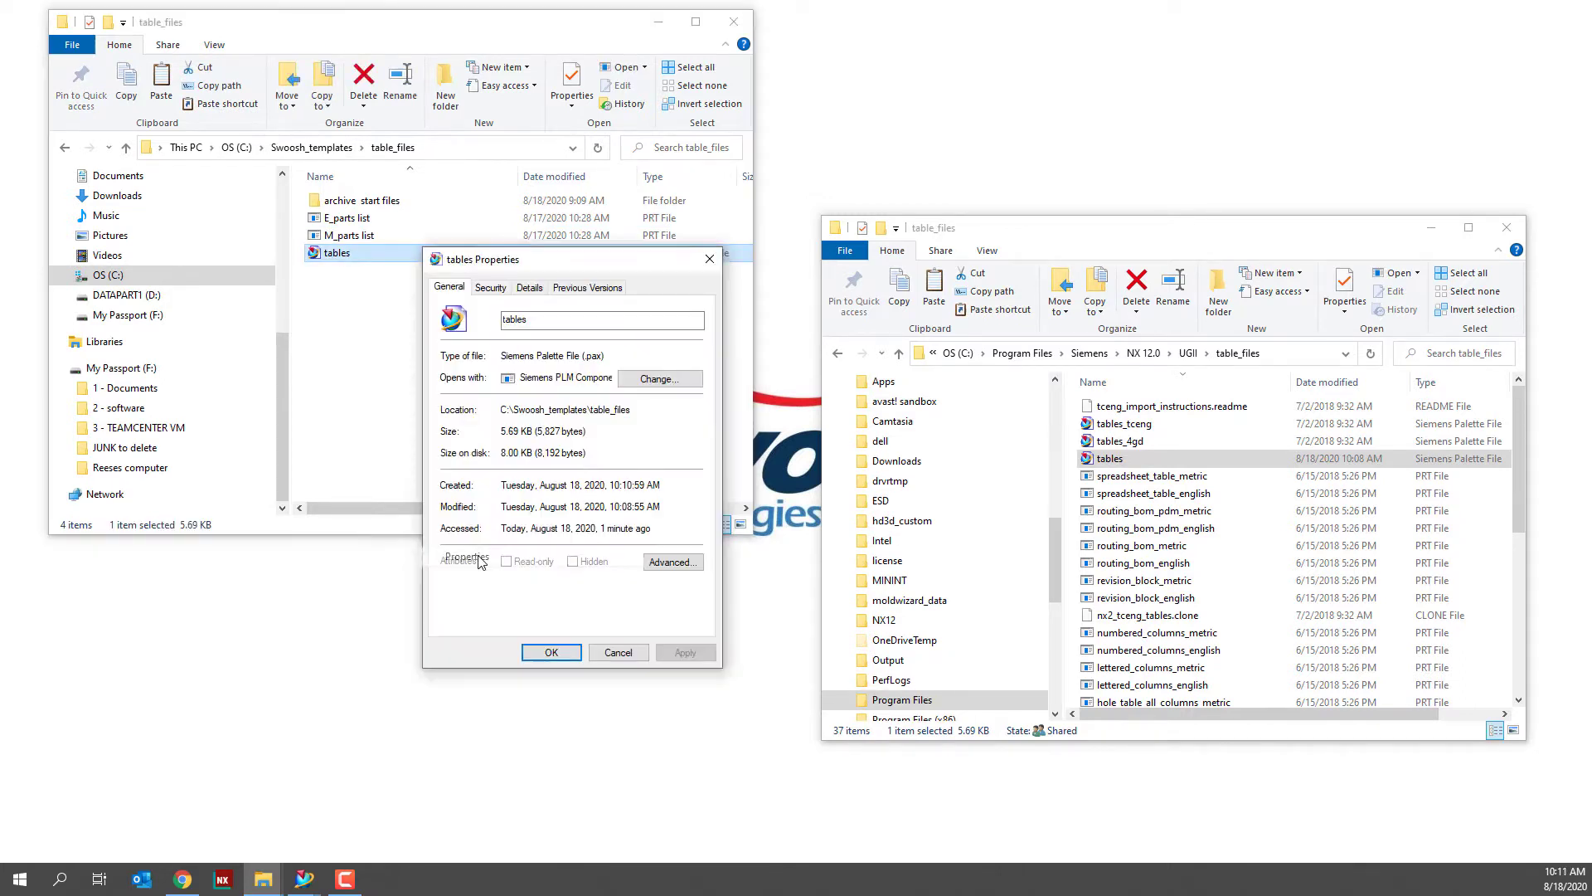
pyautogui.click(551, 652)
# Step: Delete palette entry lines 5–22 from the copied tables.pax in Notepad++ and save it
pyautogui.rightClick(386, 254)
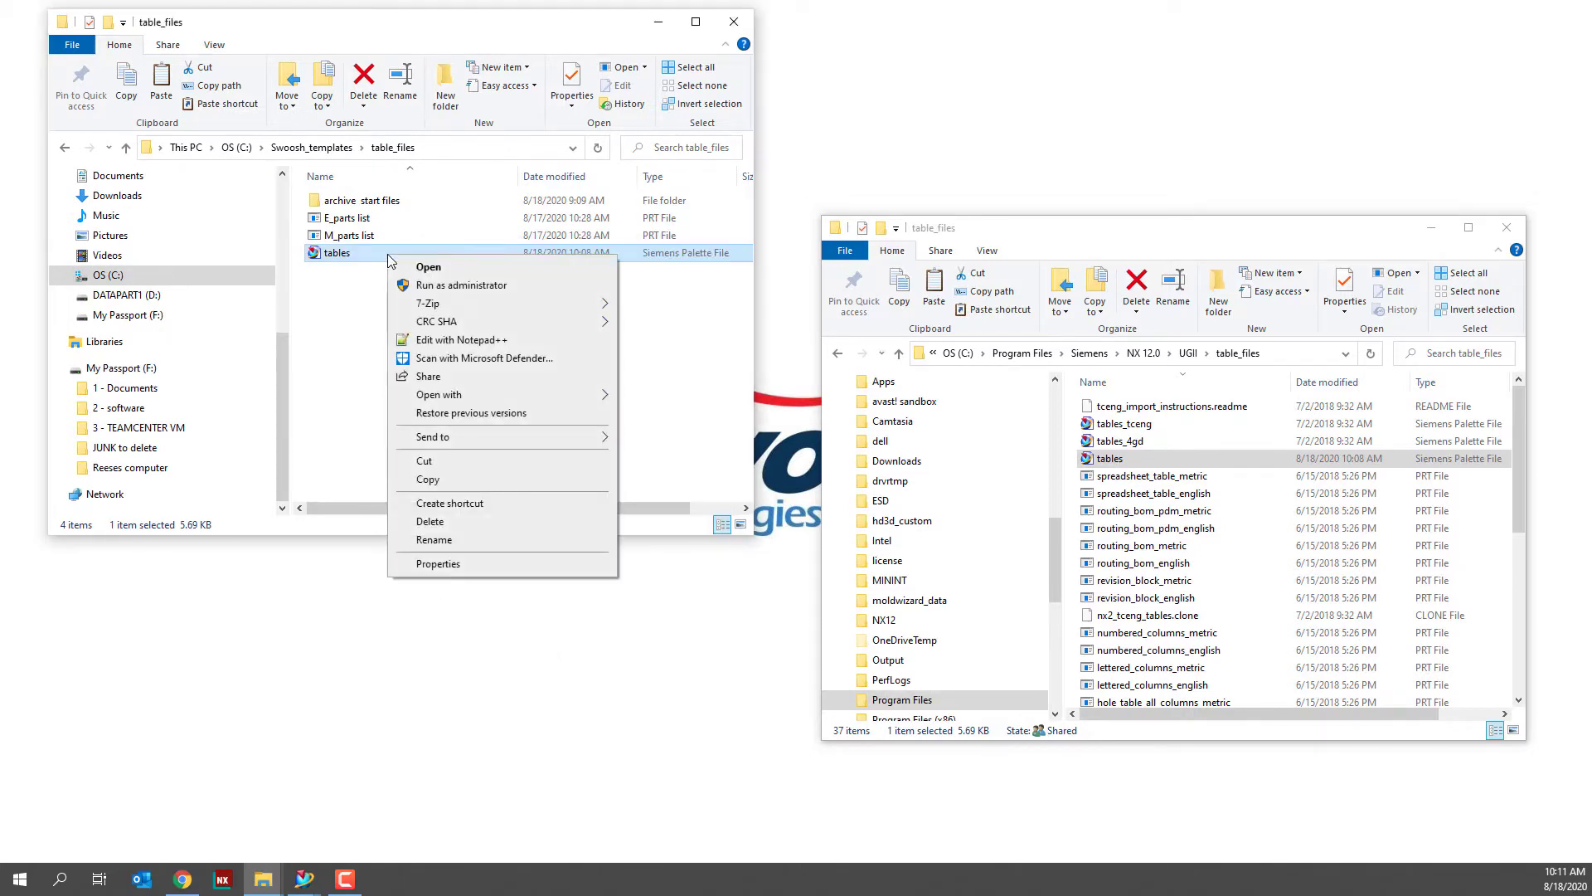
pyautogui.click(448, 341)
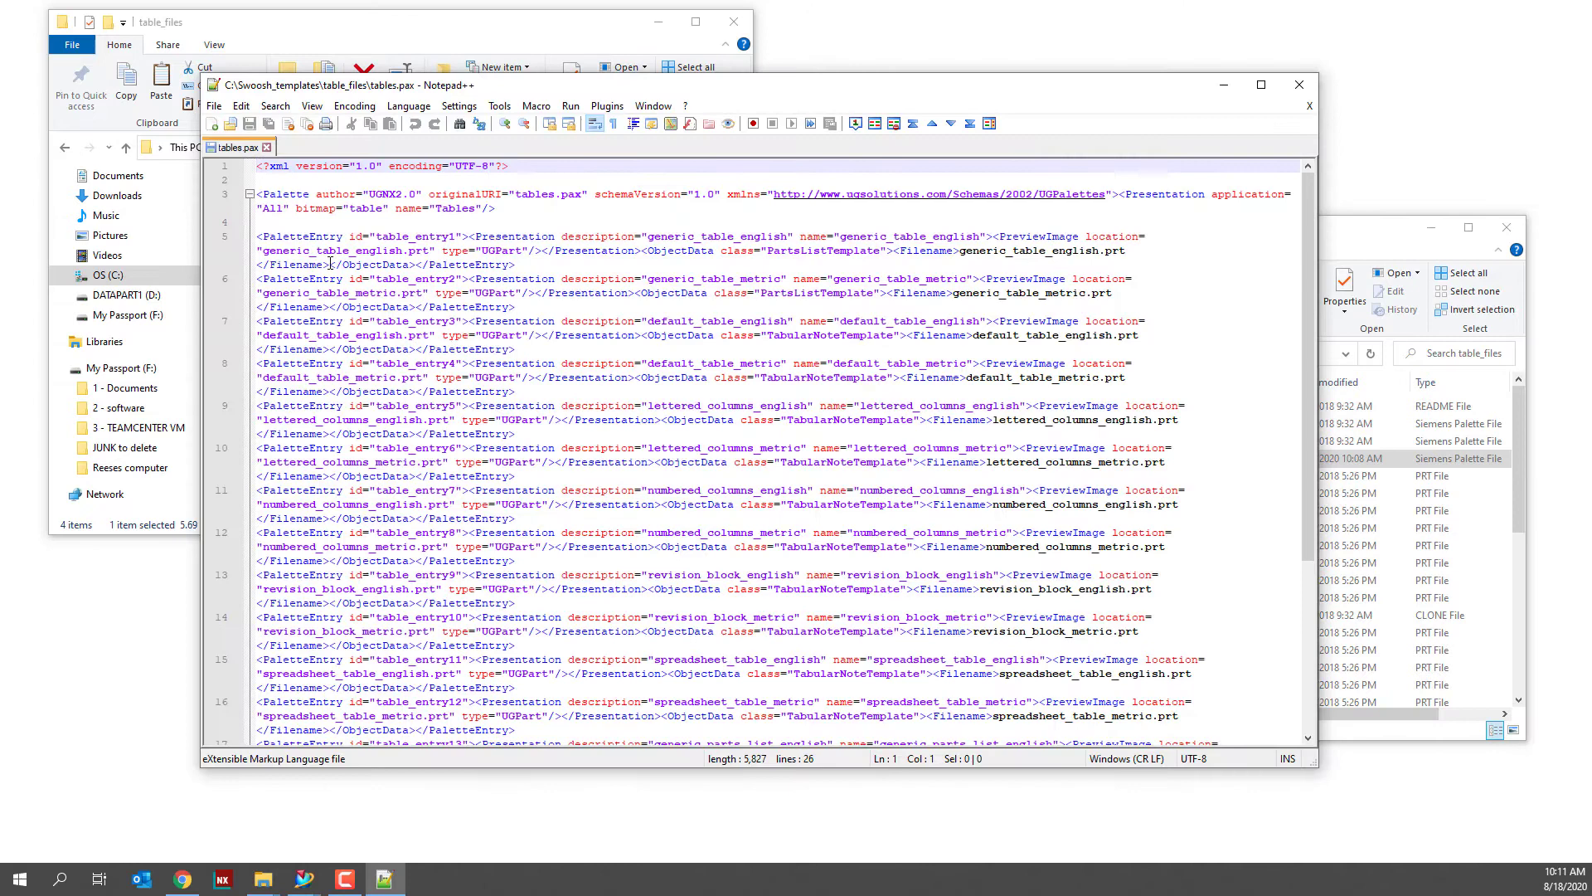
pyautogui.moveTo(258, 236); pyautogui.dragTo(1208, 671)
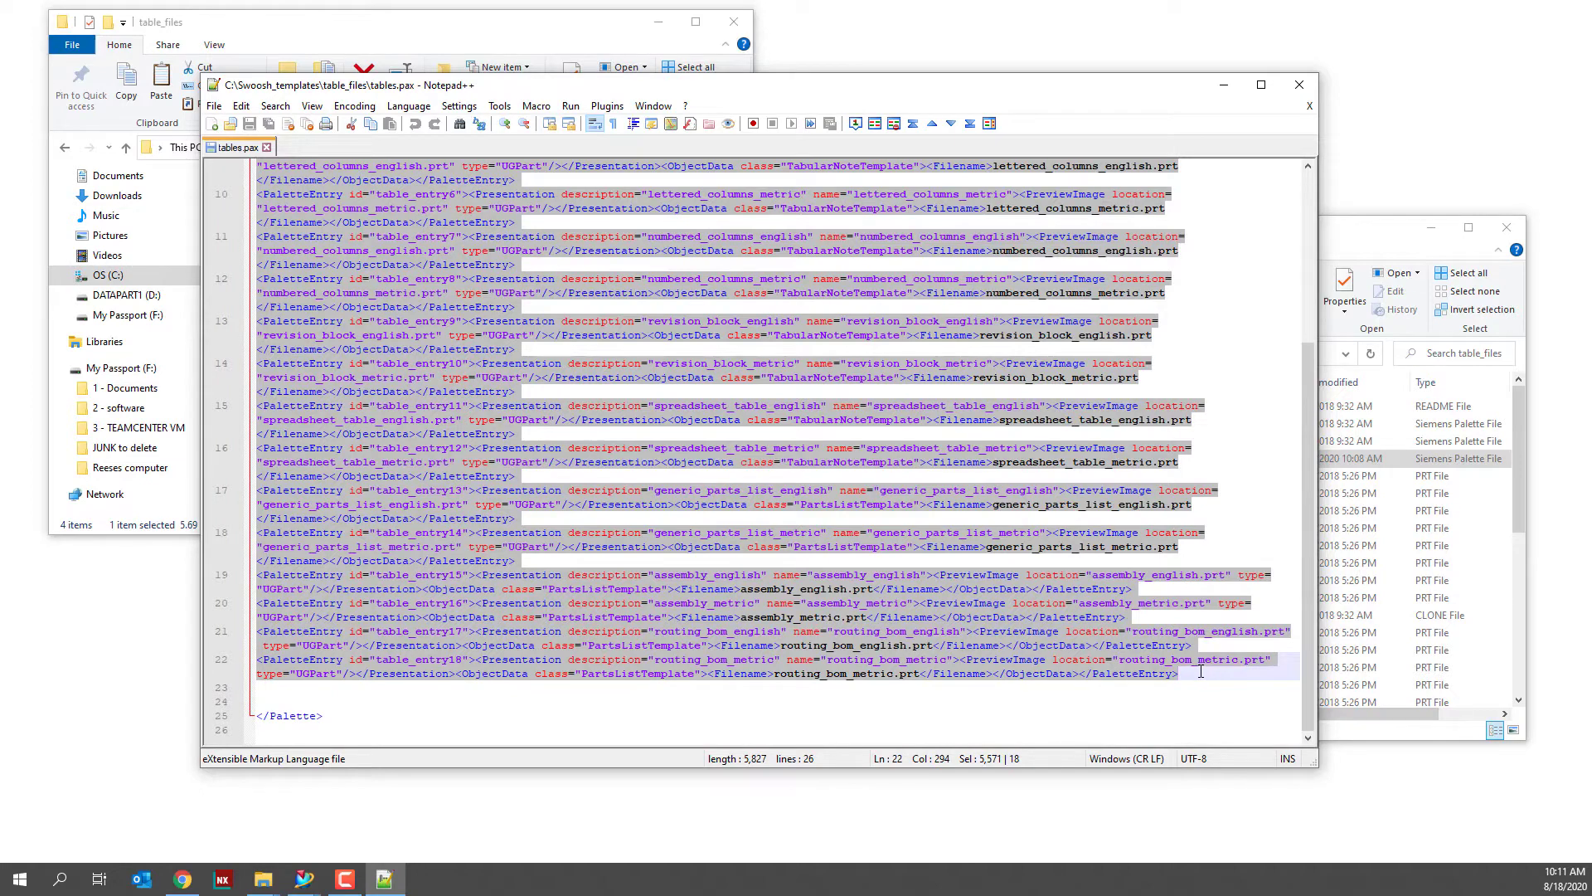
pyautogui.press('Delete')
pyautogui.click(250, 124)
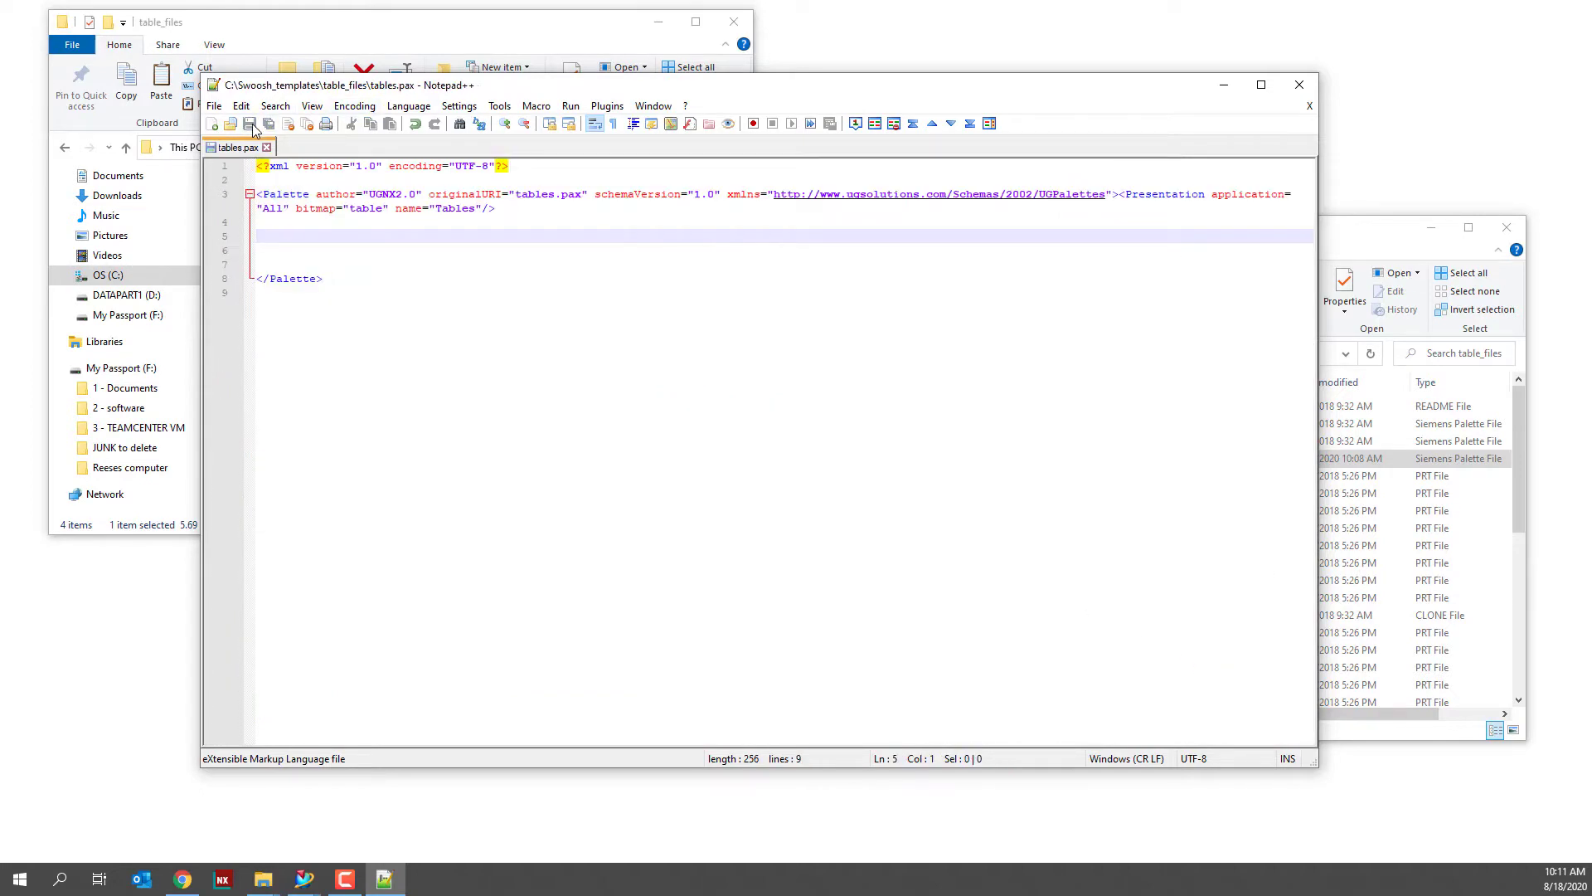
pyautogui.click(1299, 84)
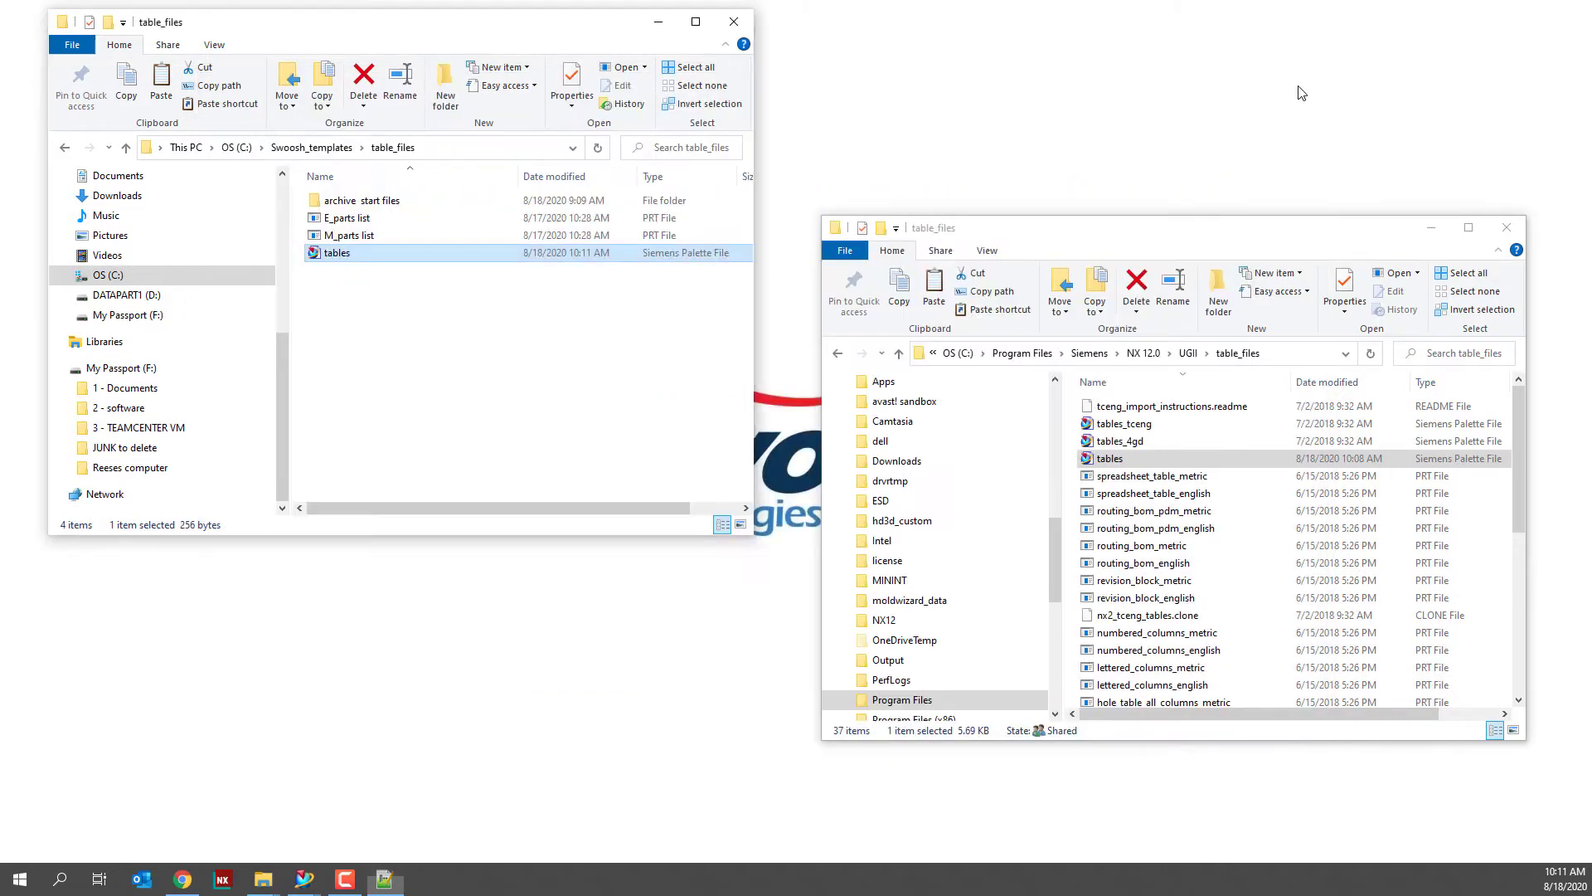
# Step: Search 'en' to launch Edit the system environment variables and open Environment Variables
pyautogui.click(53, 886)
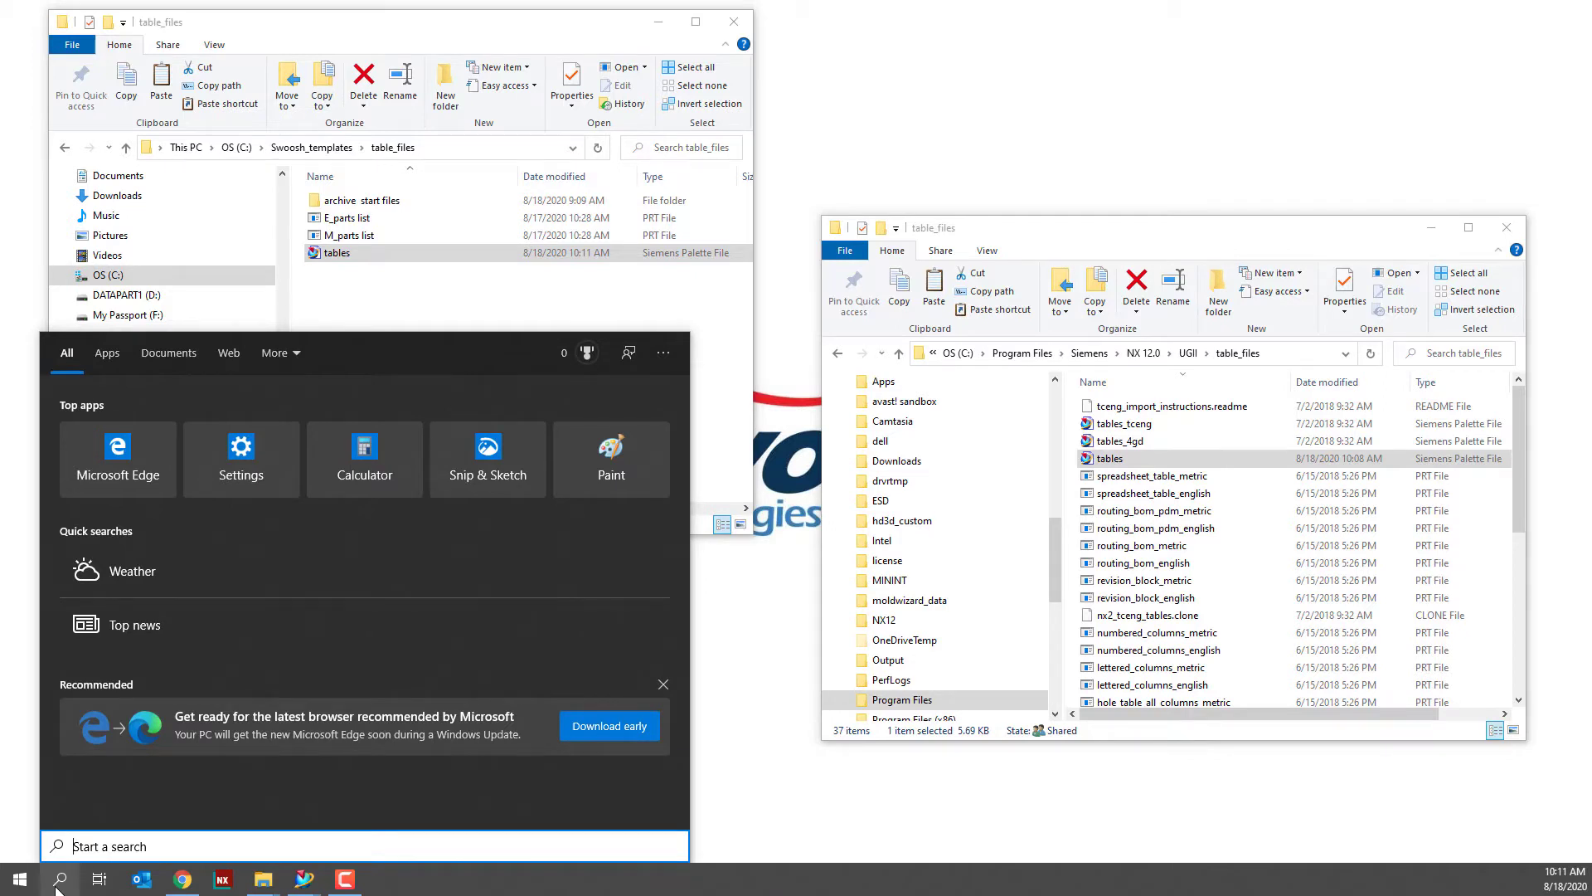
pyautogui.write('en')
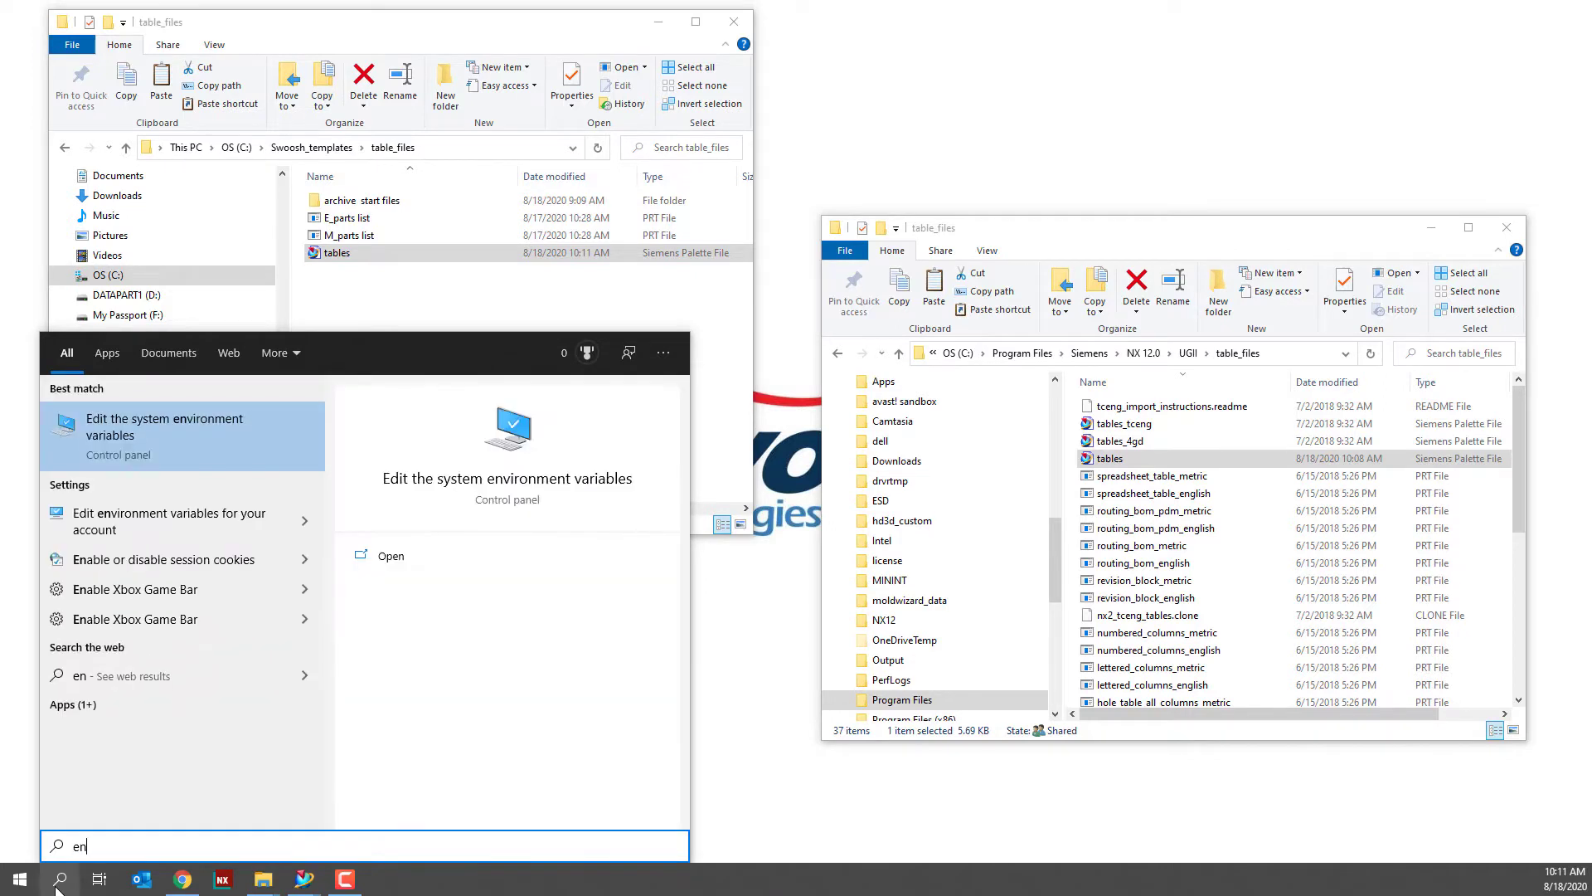
pyautogui.press('Return')
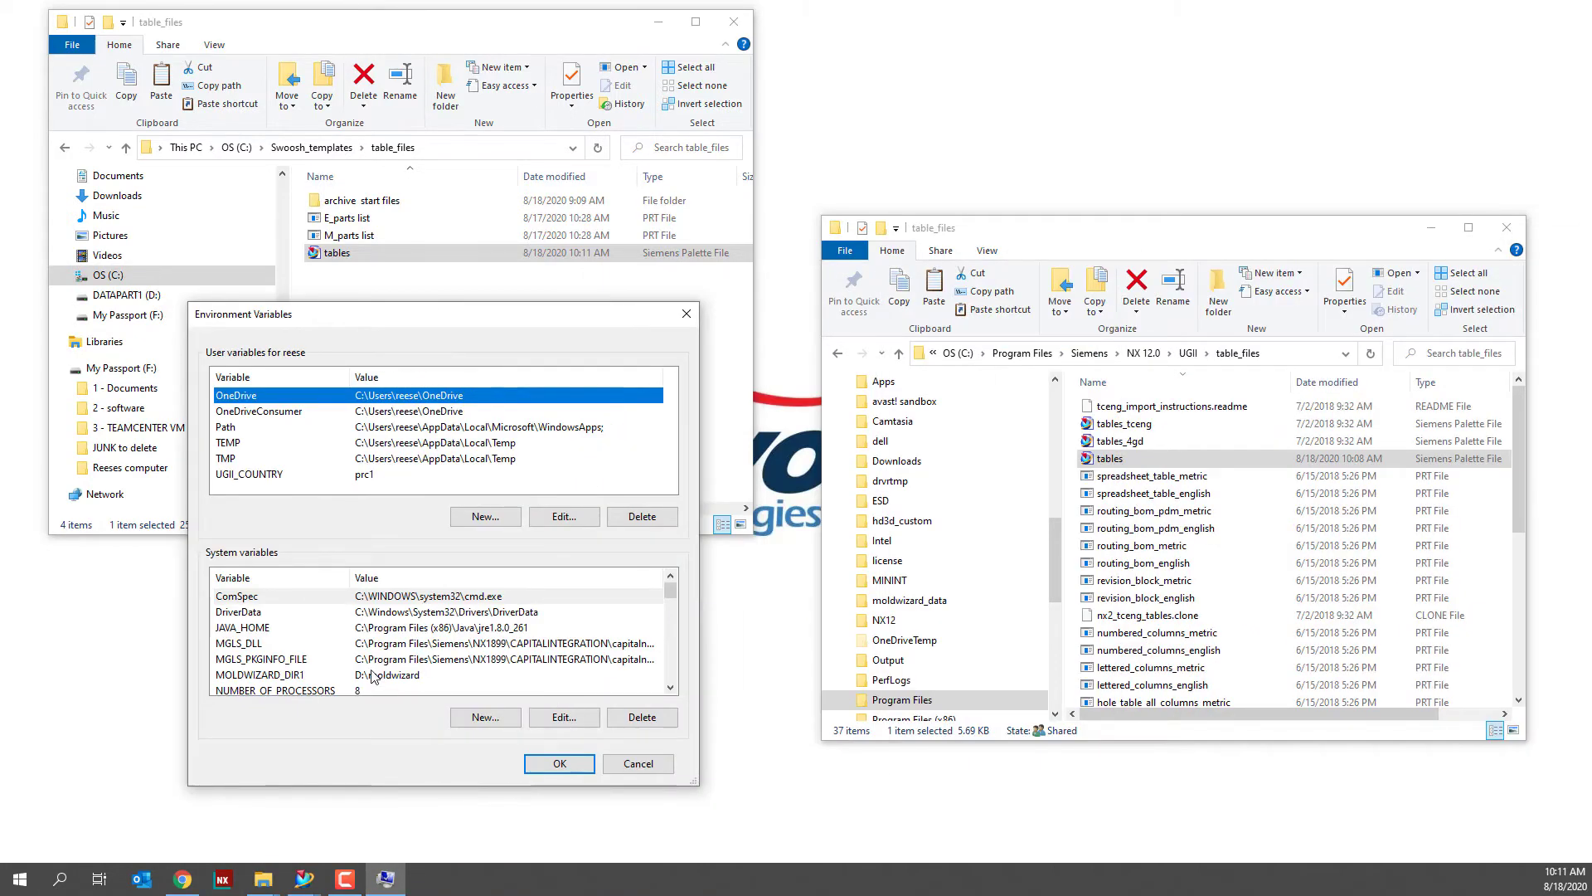
pyautogui.moveTo(670, 594); pyautogui.dragTo(687, 673)
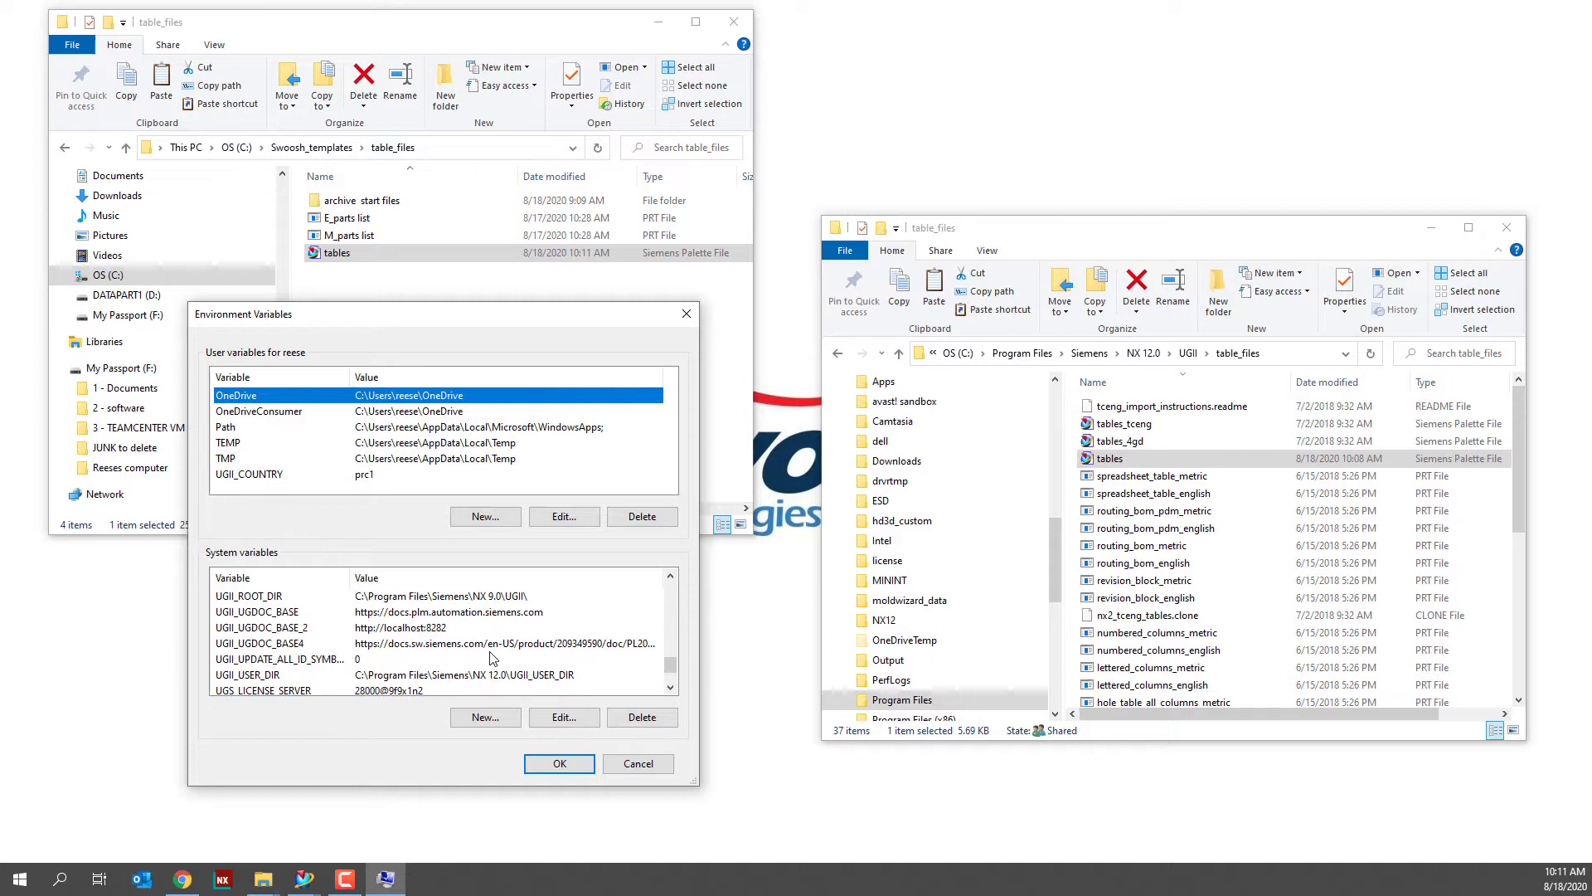
# Step: Add system variable UGII_TABLE_TEMPLATES = C:\Swoosh_templates\table_files and confirm both dialogs
pyautogui.click(485, 717)
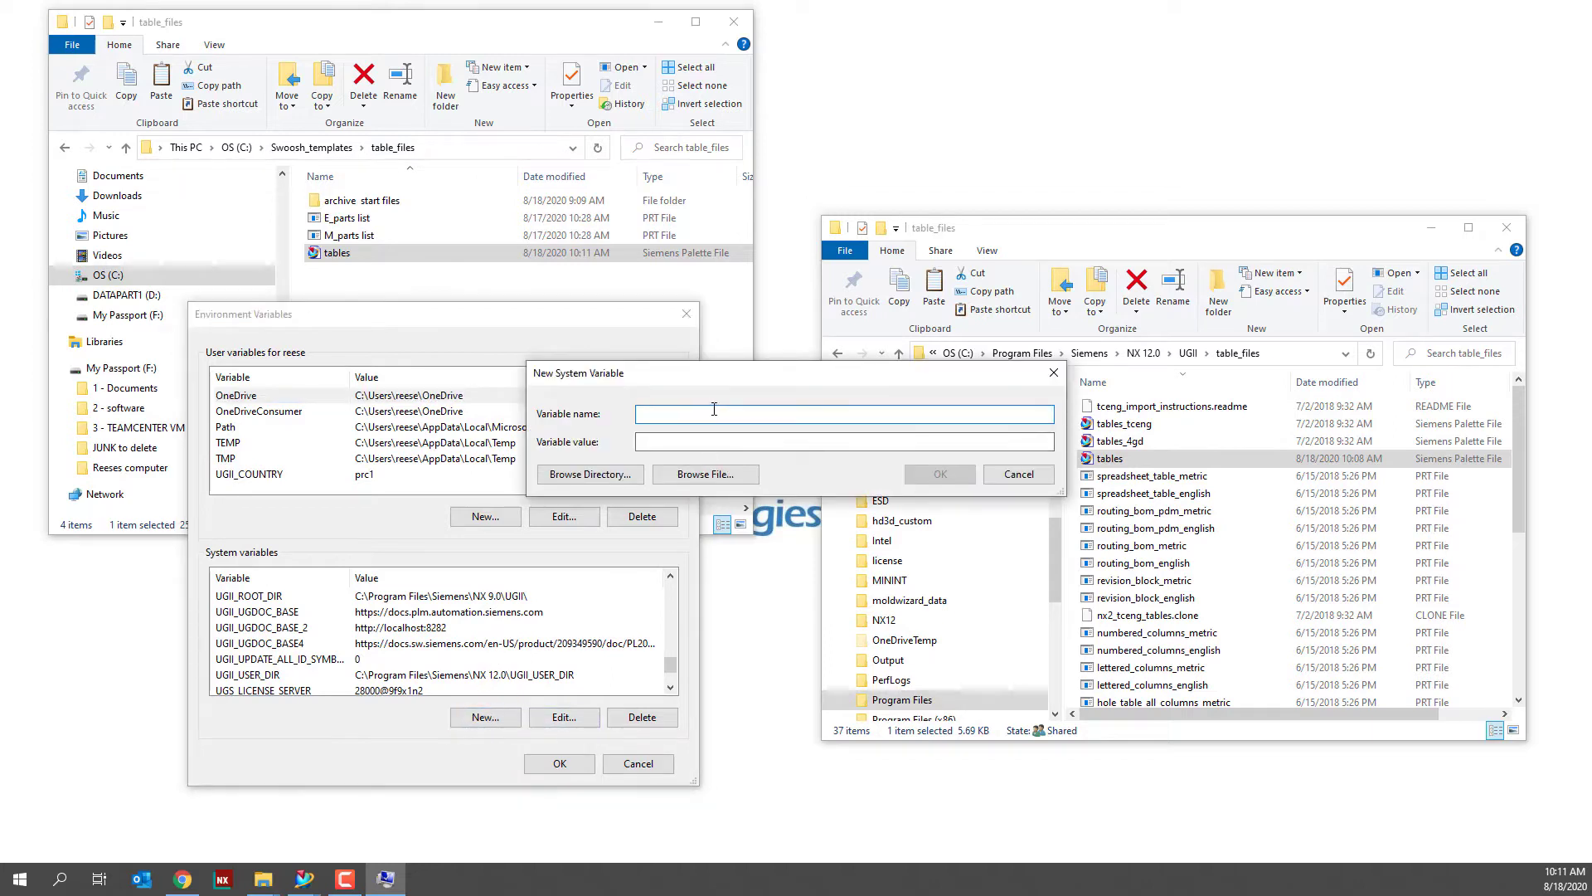
pyautogui.write('UGII_TABLE_TEMPLATES')
pyautogui.click(456, 161)
pyautogui.click(448, 147)
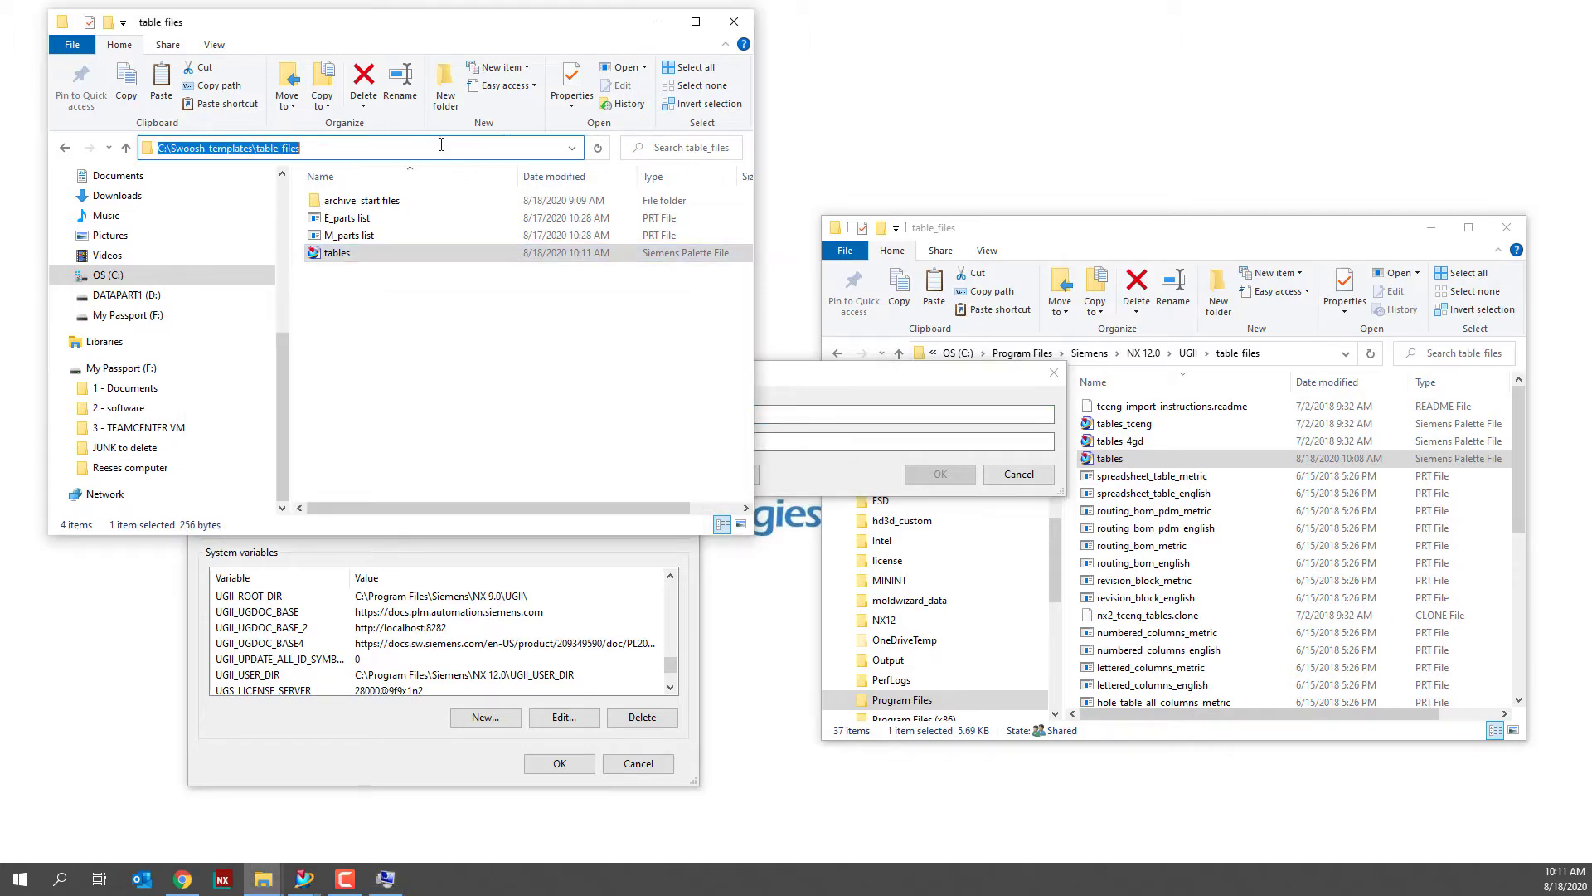
pyautogui.rightClick(262, 150)
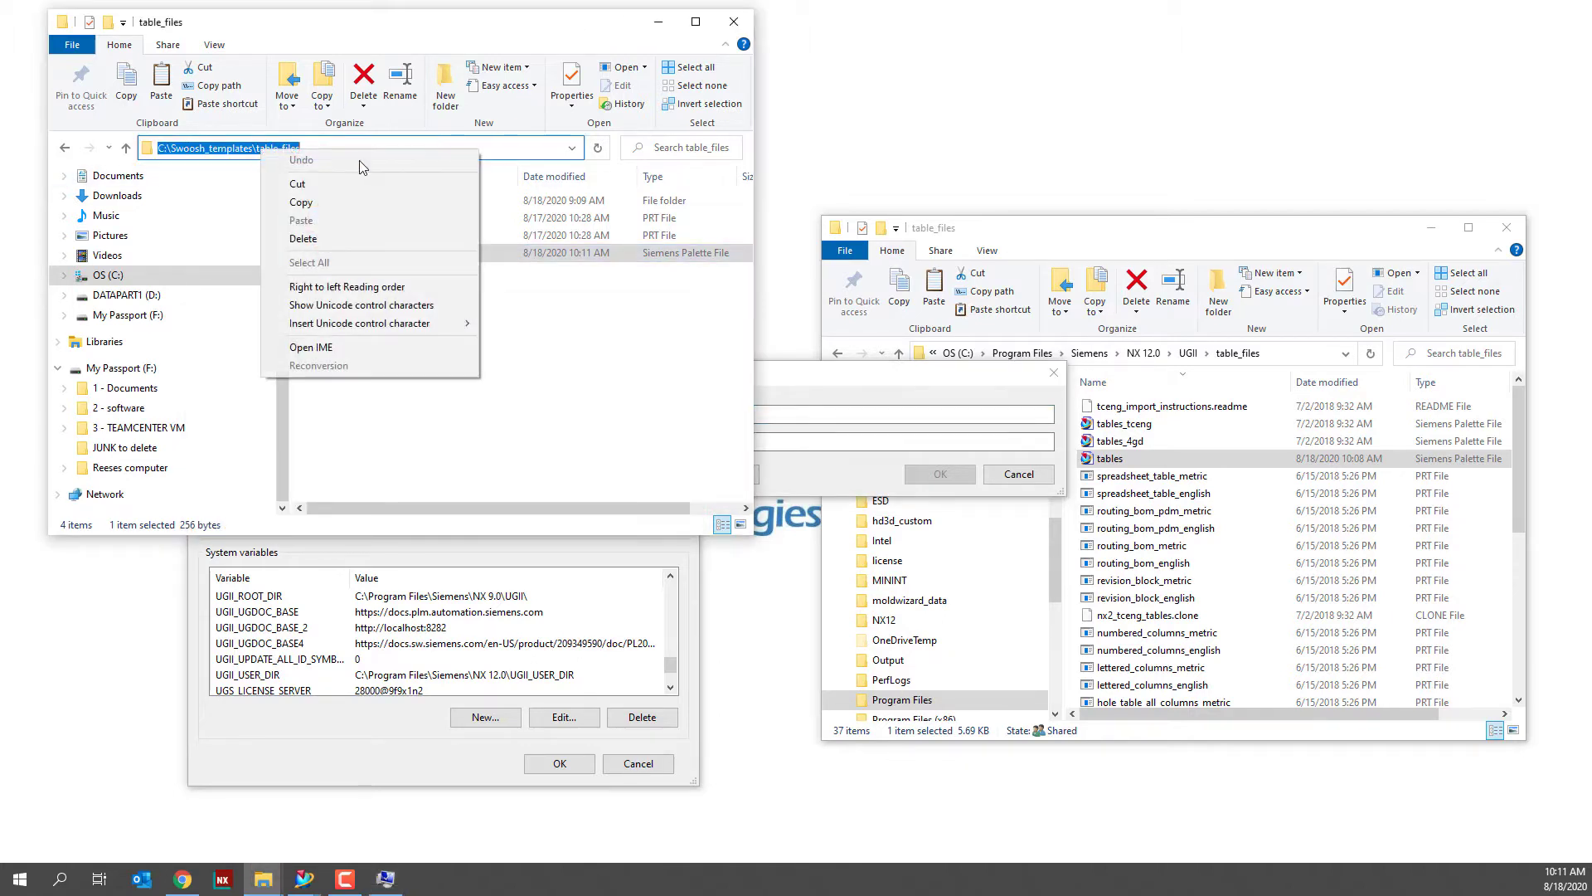
pyautogui.click(345, 206)
pyautogui.click(808, 441)
pyautogui.rightClick(798, 443)
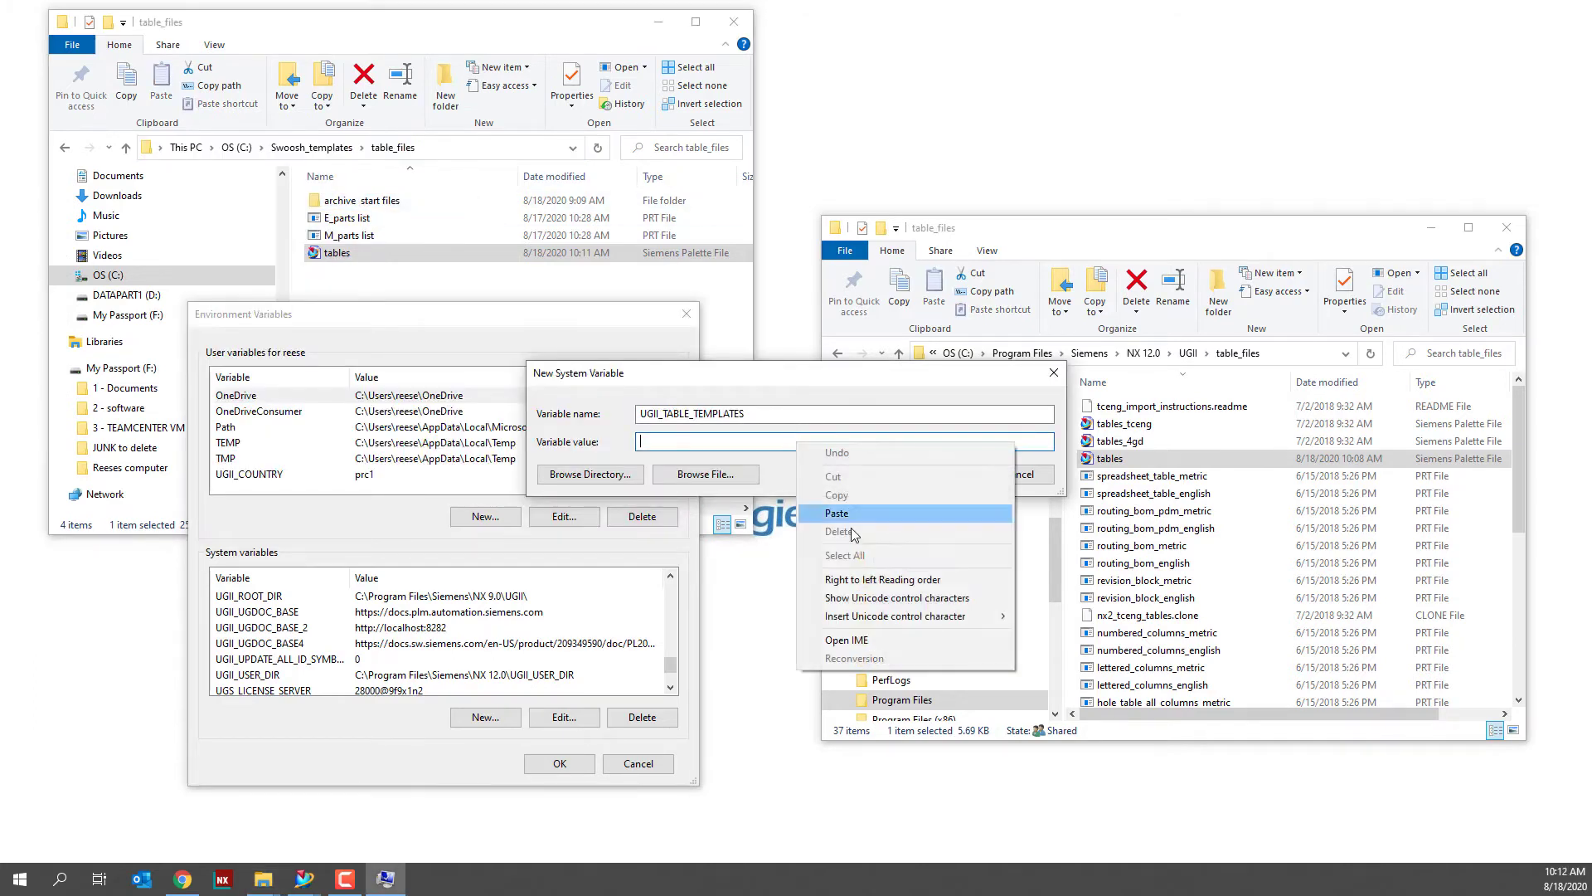
pyautogui.click(837, 514)
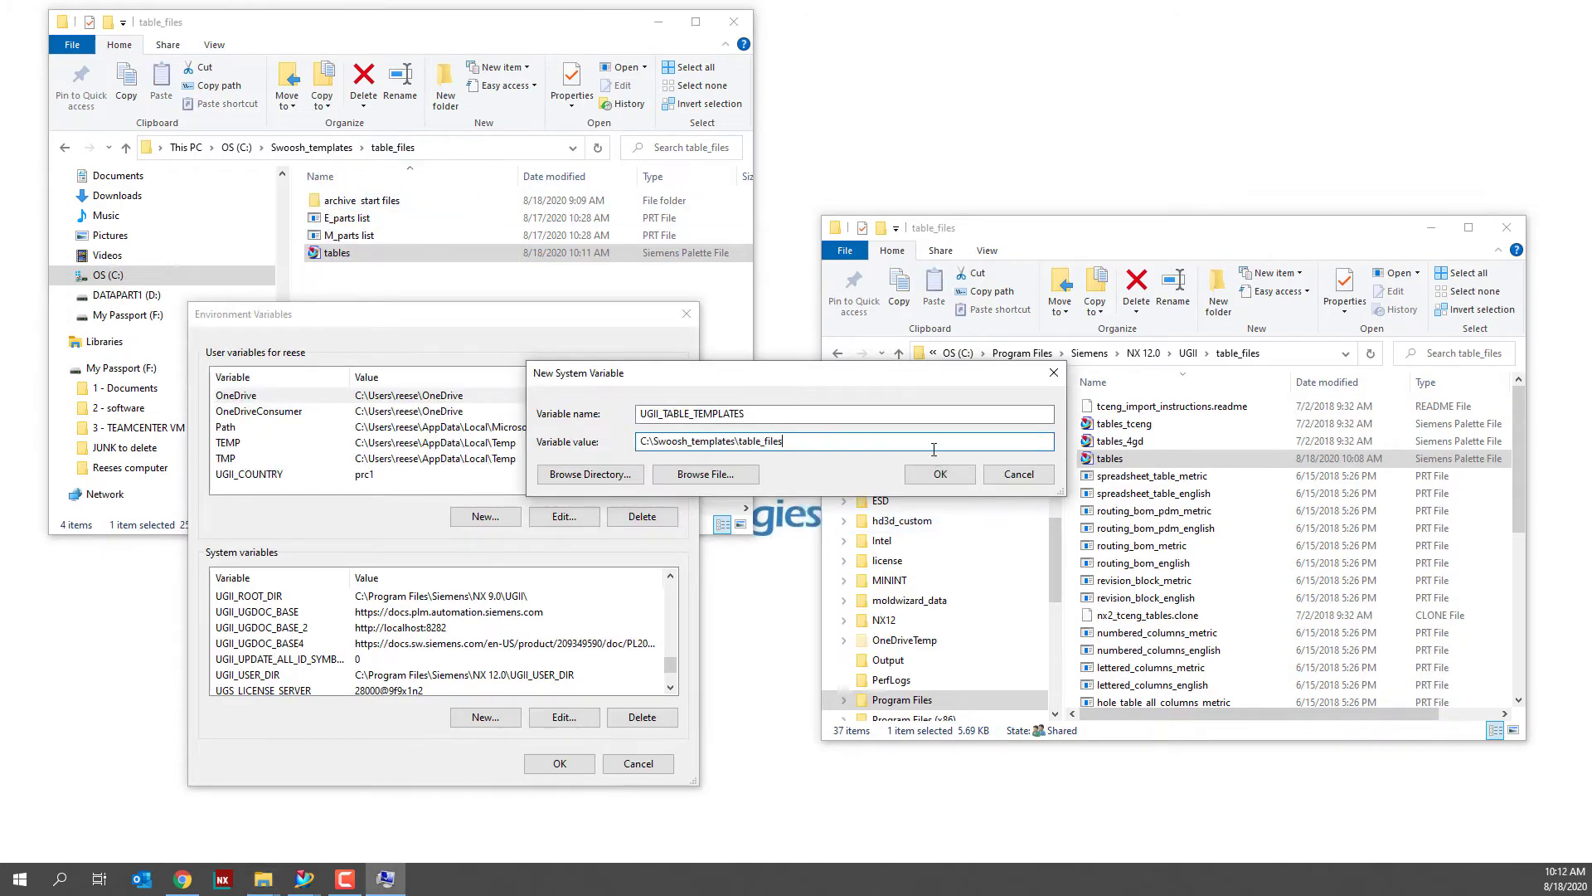
pyautogui.click(940, 474)
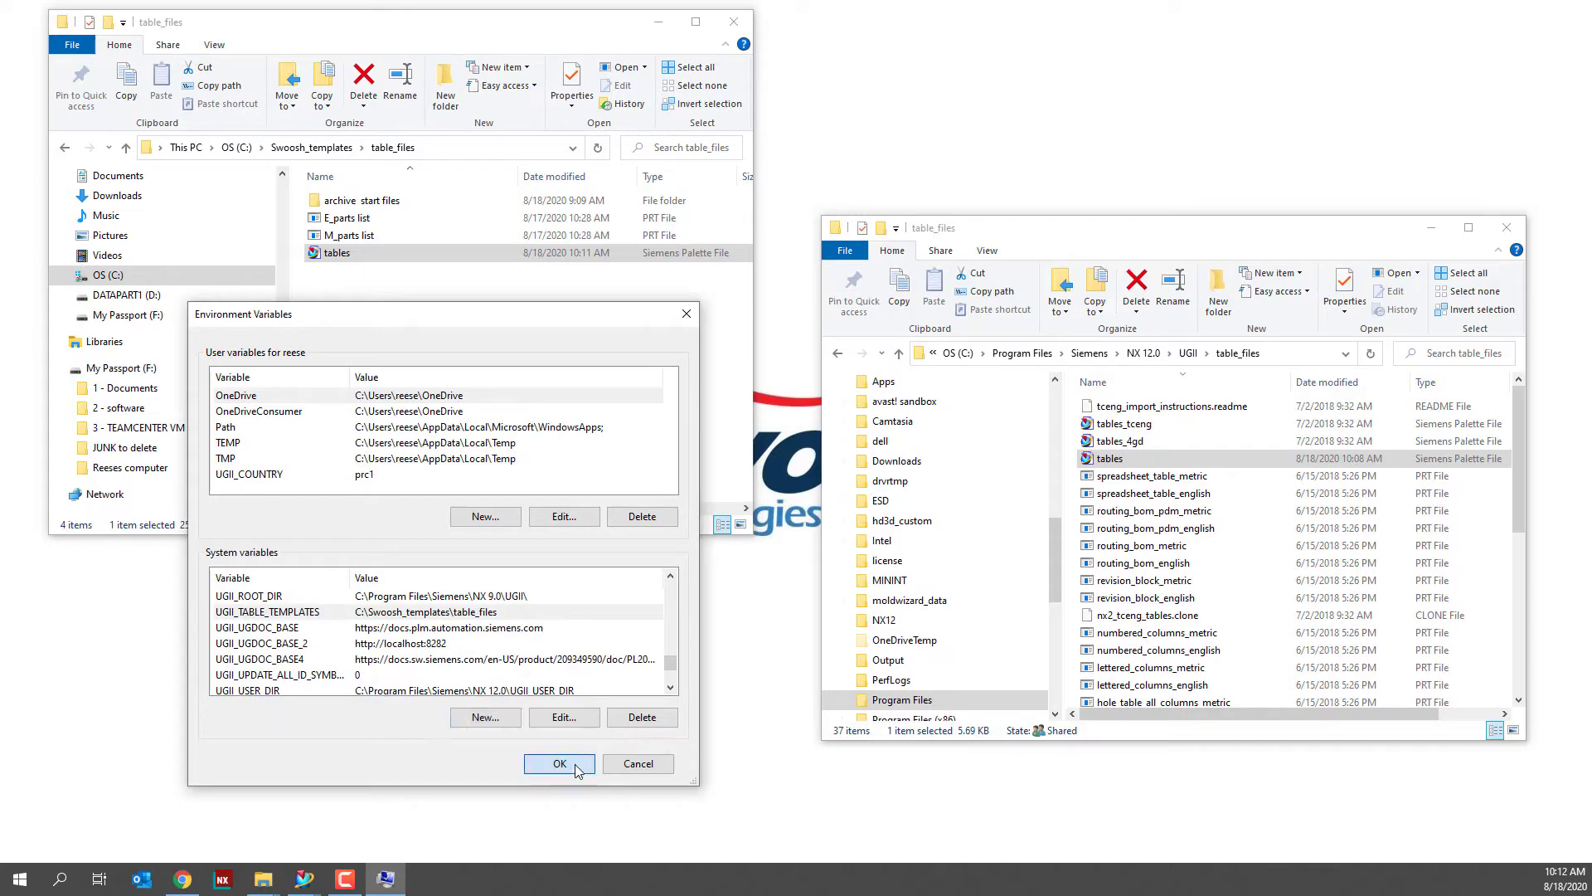
pyautogui.click(555, 763)
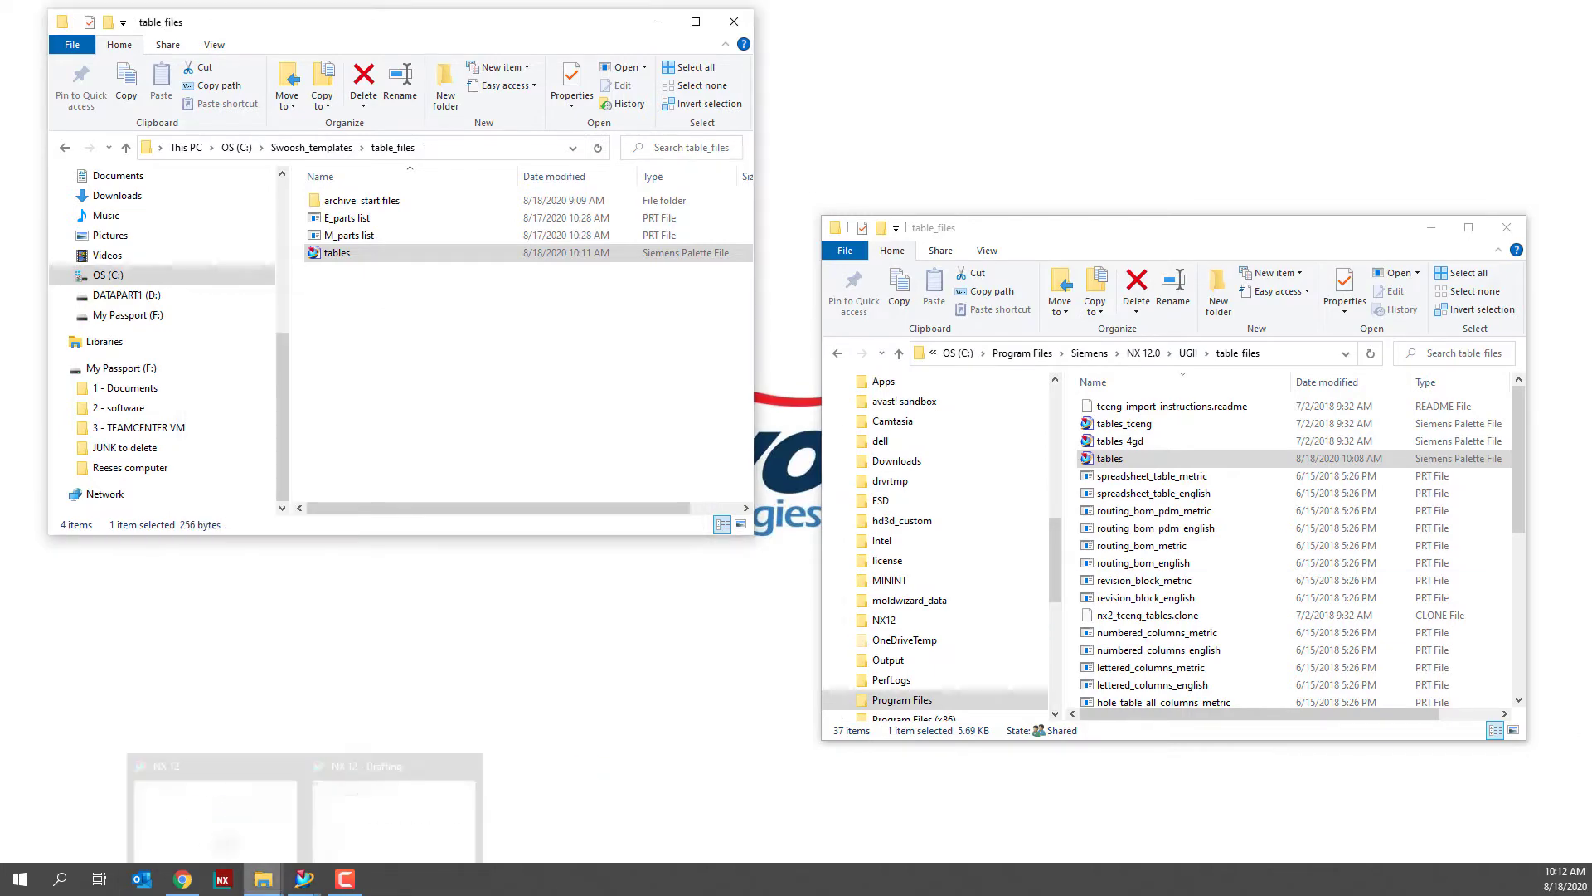
# Step: Launch NX 12 and clear the recently opened parts from the History palette
pyautogui.click(20, 879)
pyautogui.click(455, 678)
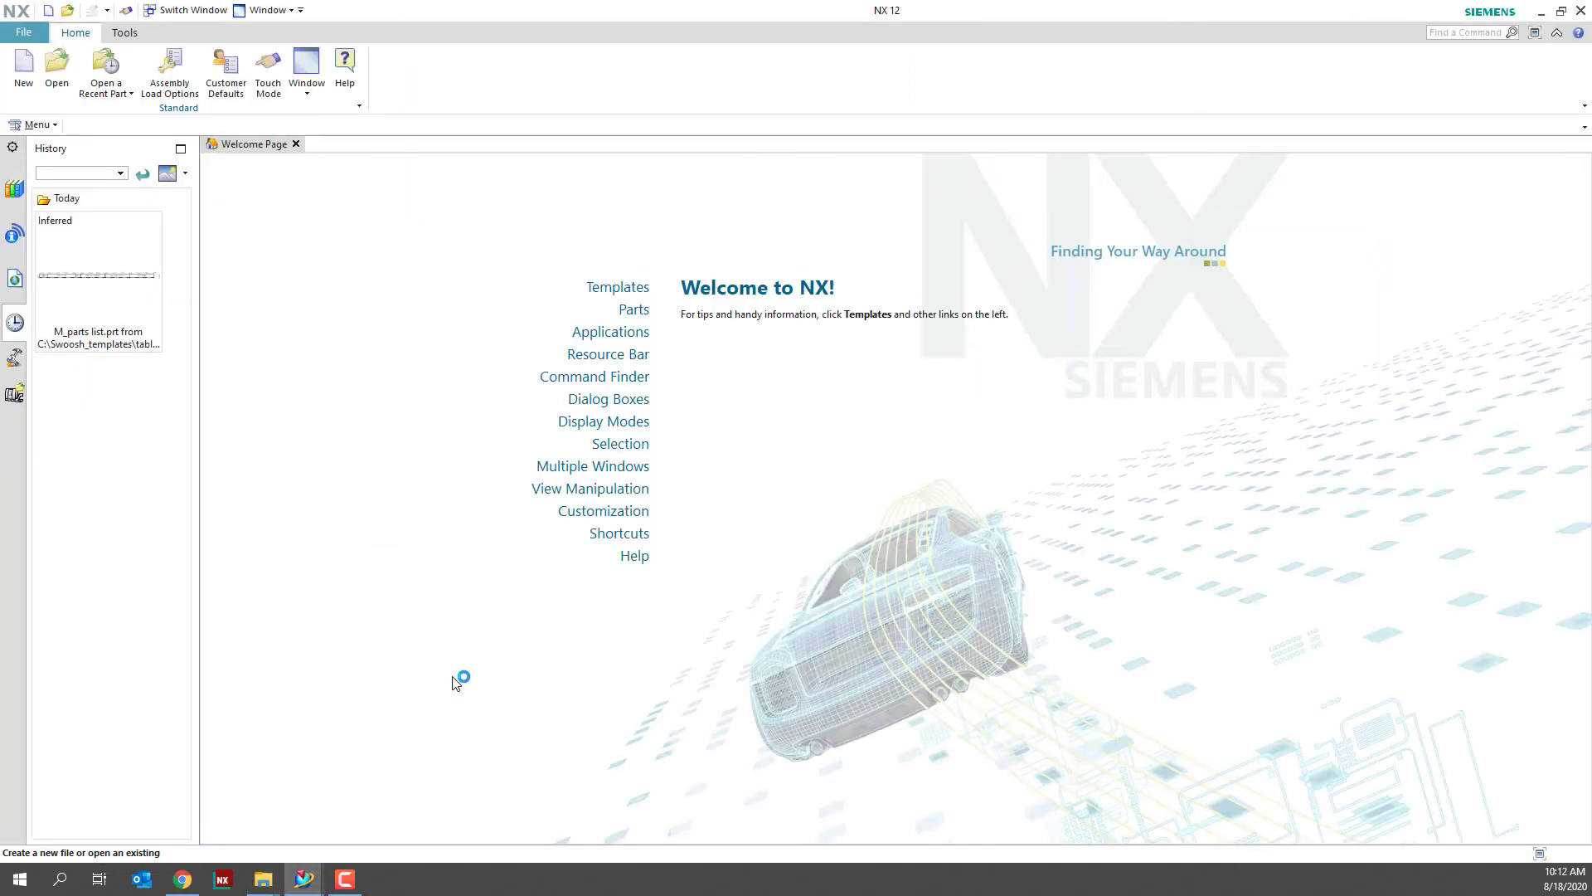
pyautogui.rightClick(94, 564)
pyautogui.click(141, 574)
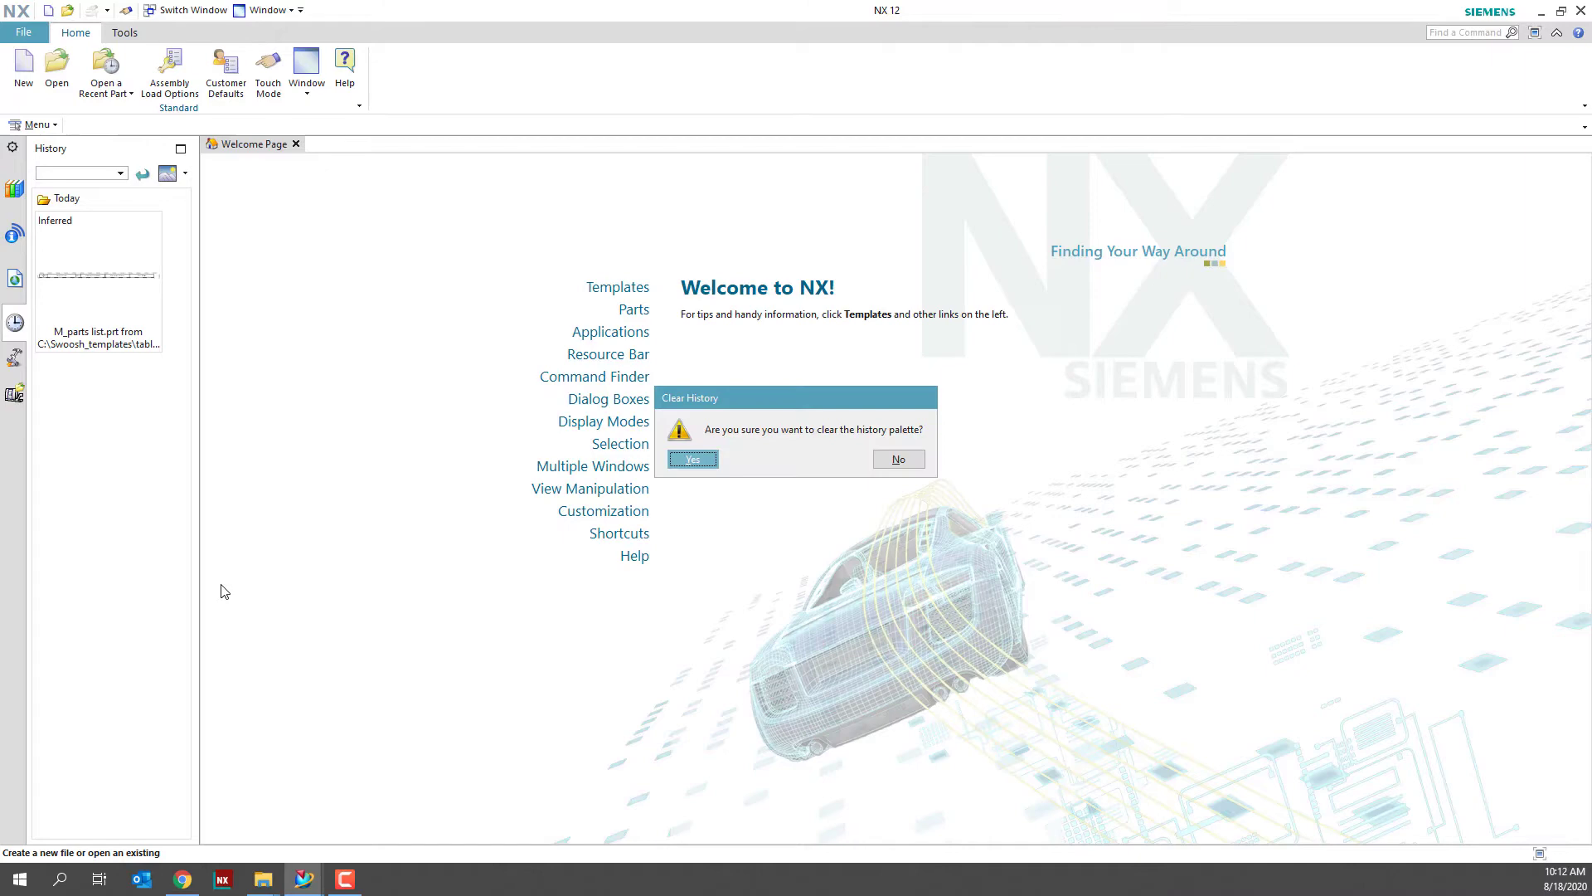
pyautogui.click(690, 461)
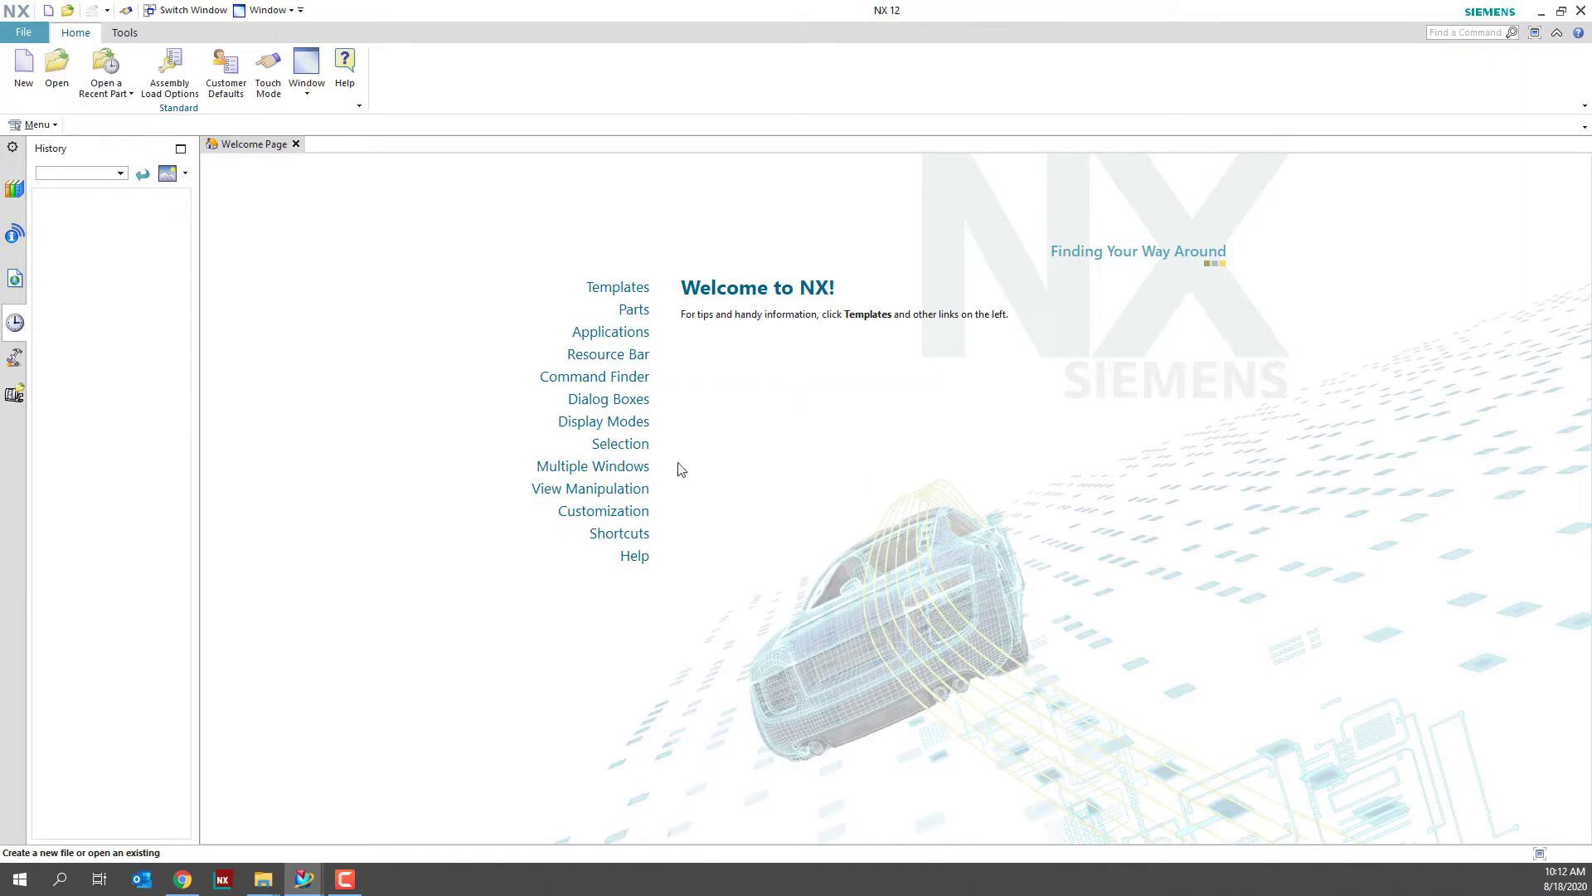
pyautogui.click(22, 33)
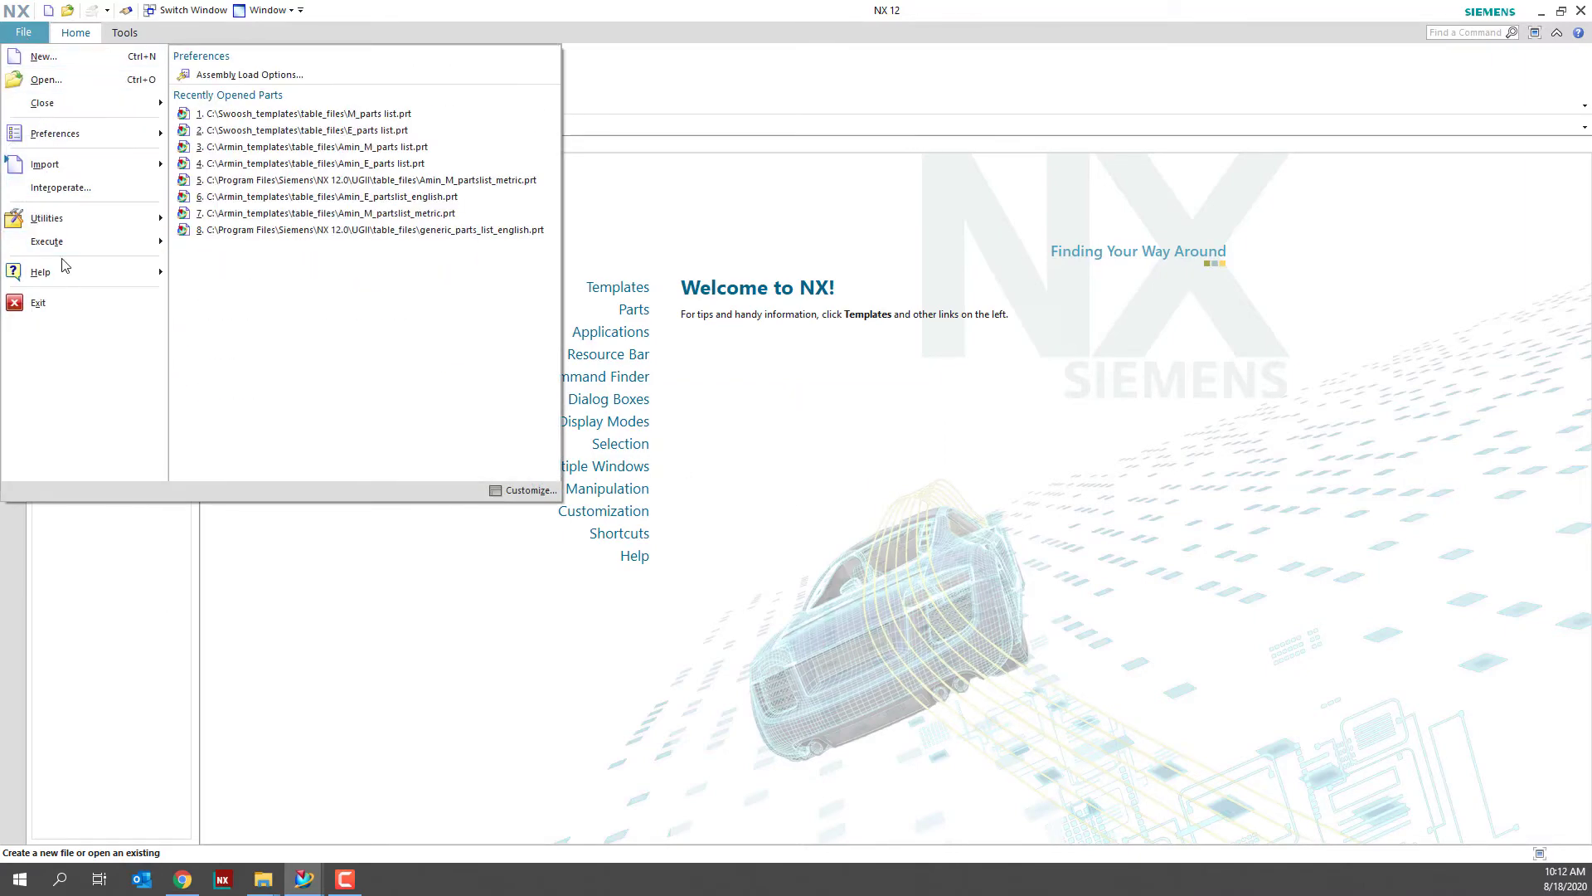
# Step: Check the NX log file for the TABLE entry confirming UGII_TABLE_TEMPLATES
pyautogui.moveTo(64, 272)
pyautogui.click(220, 320)
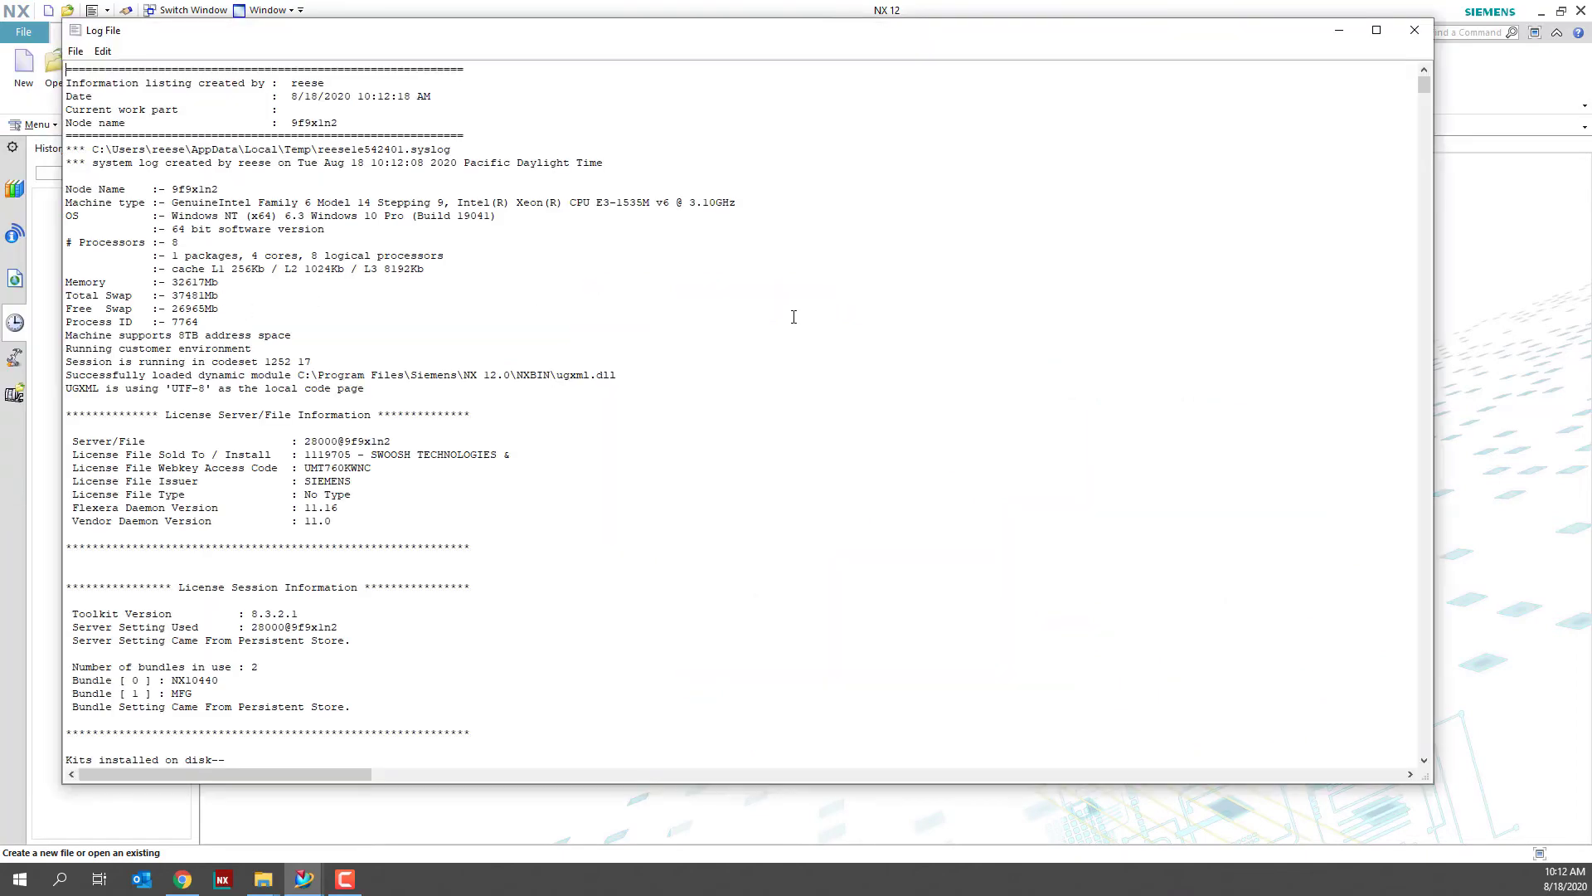
pyautogui.hotkey('ctrl', 'f')
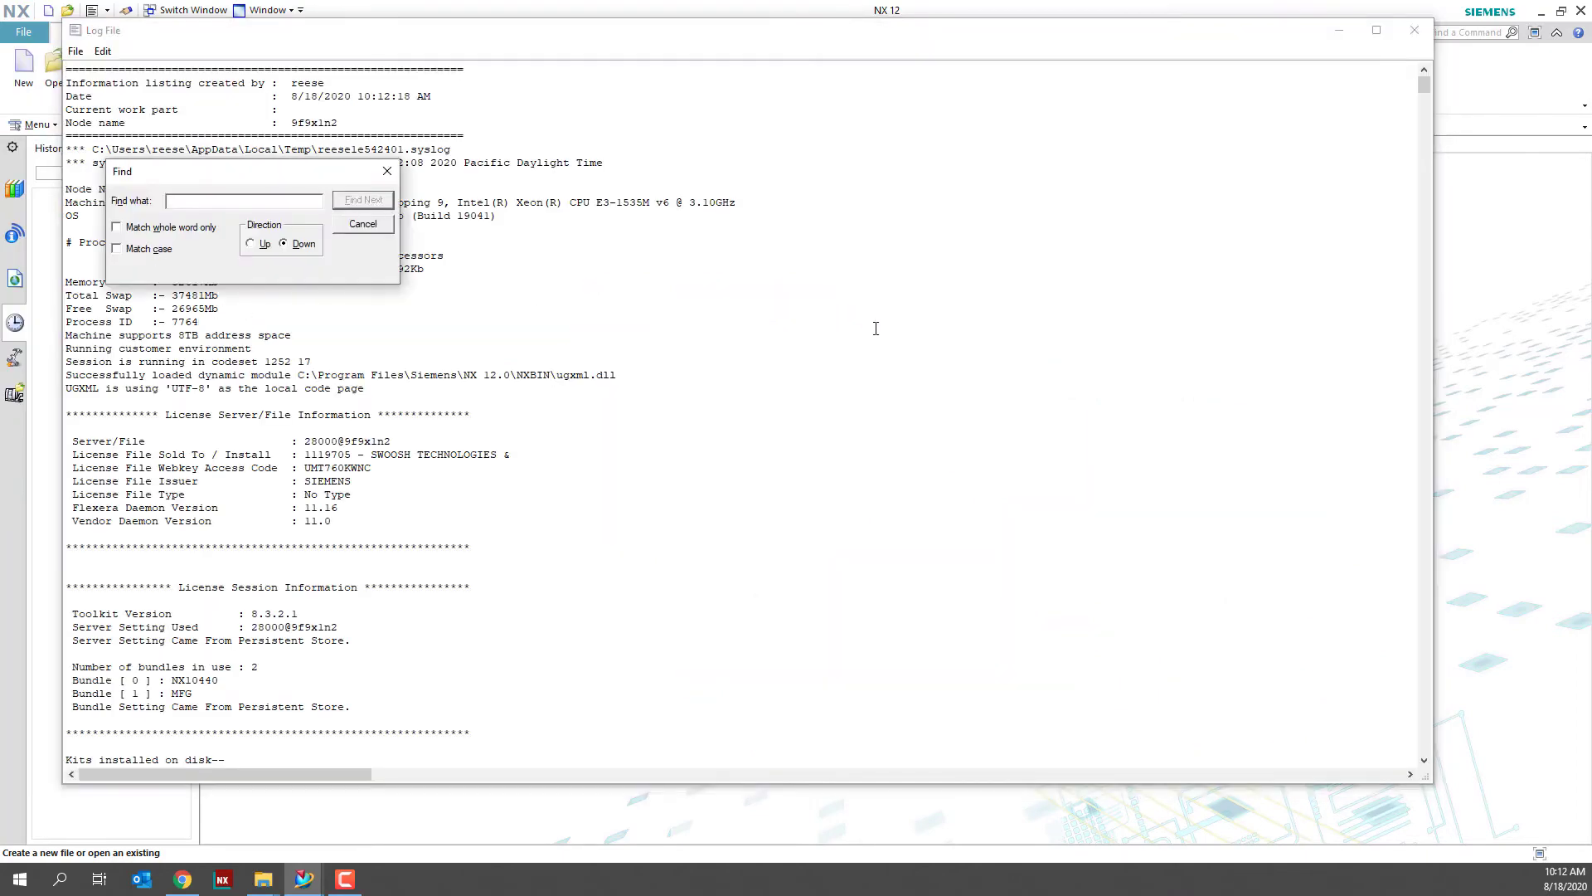
pyautogui.write('TABLE')
pyautogui.press('Return')
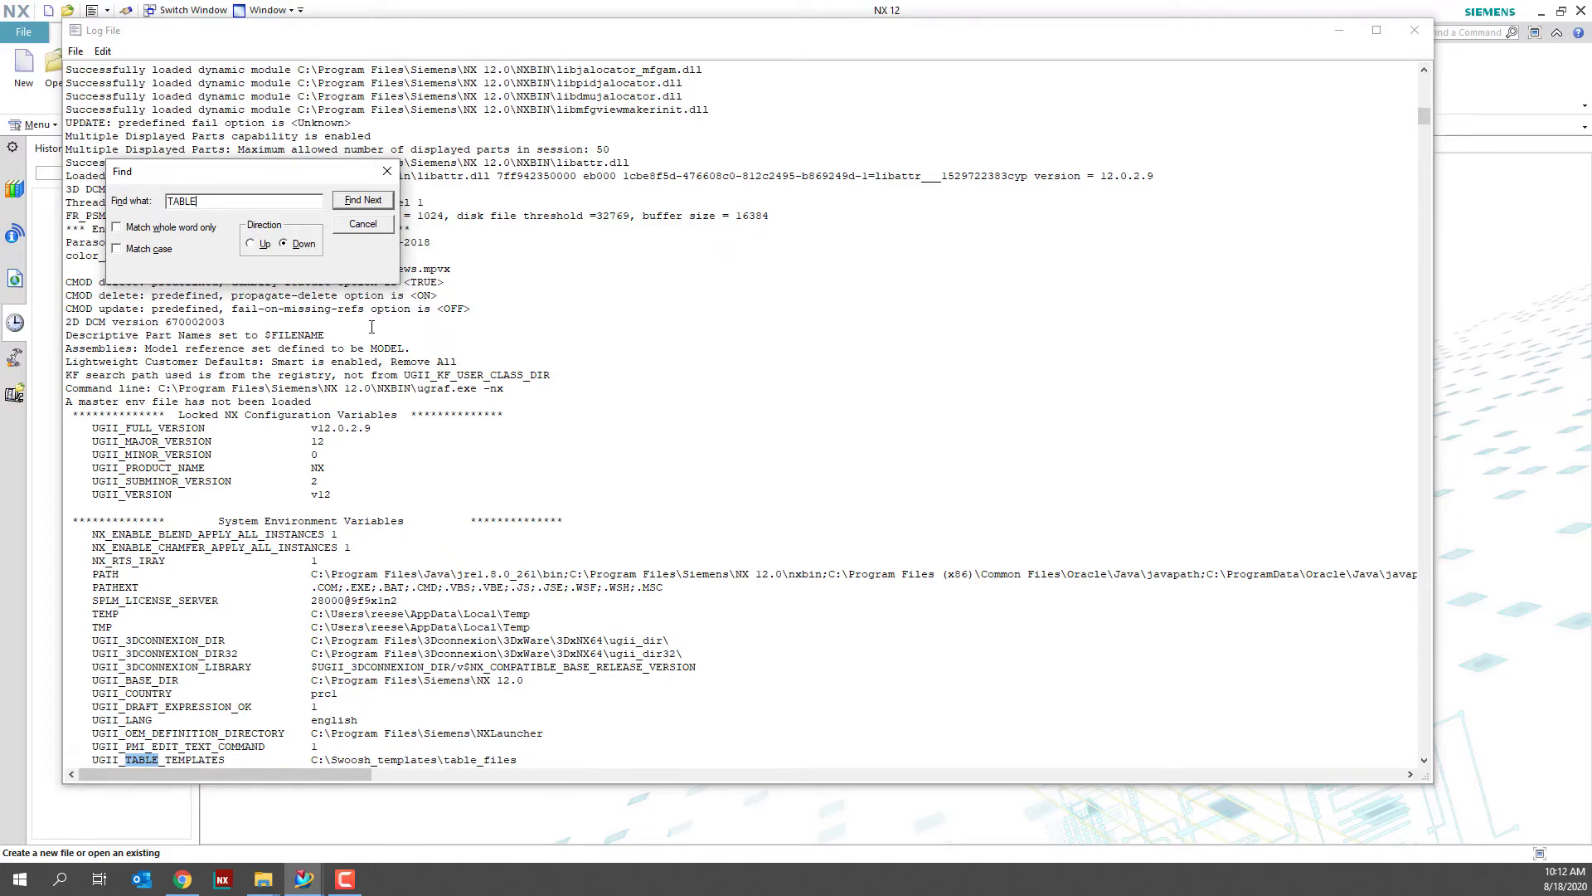
pyautogui.click(387, 171)
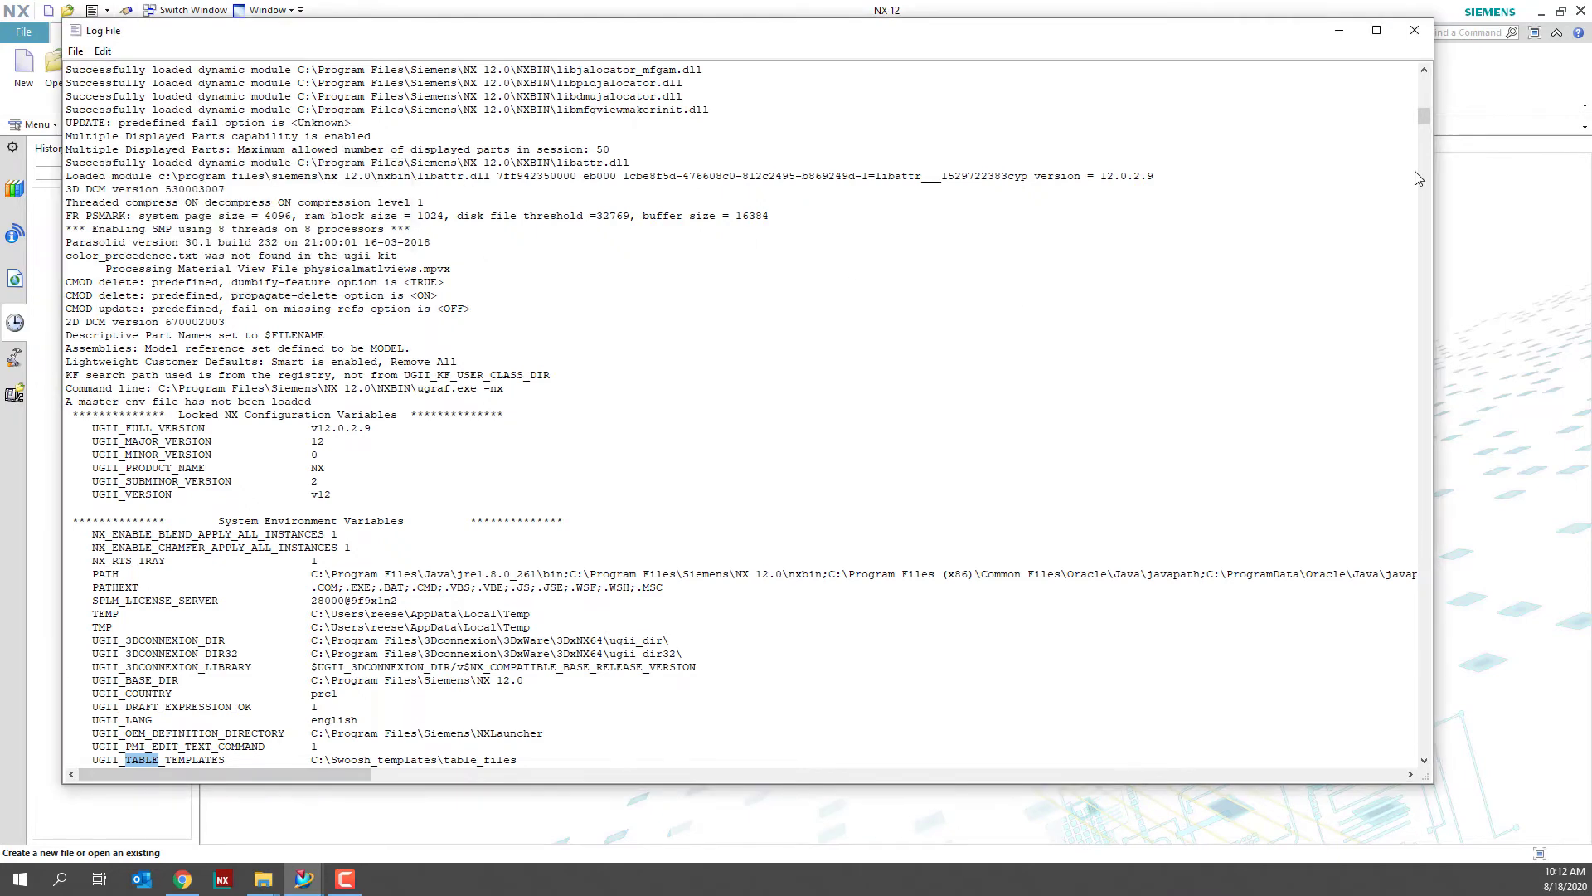
pyautogui.click(1415, 31)
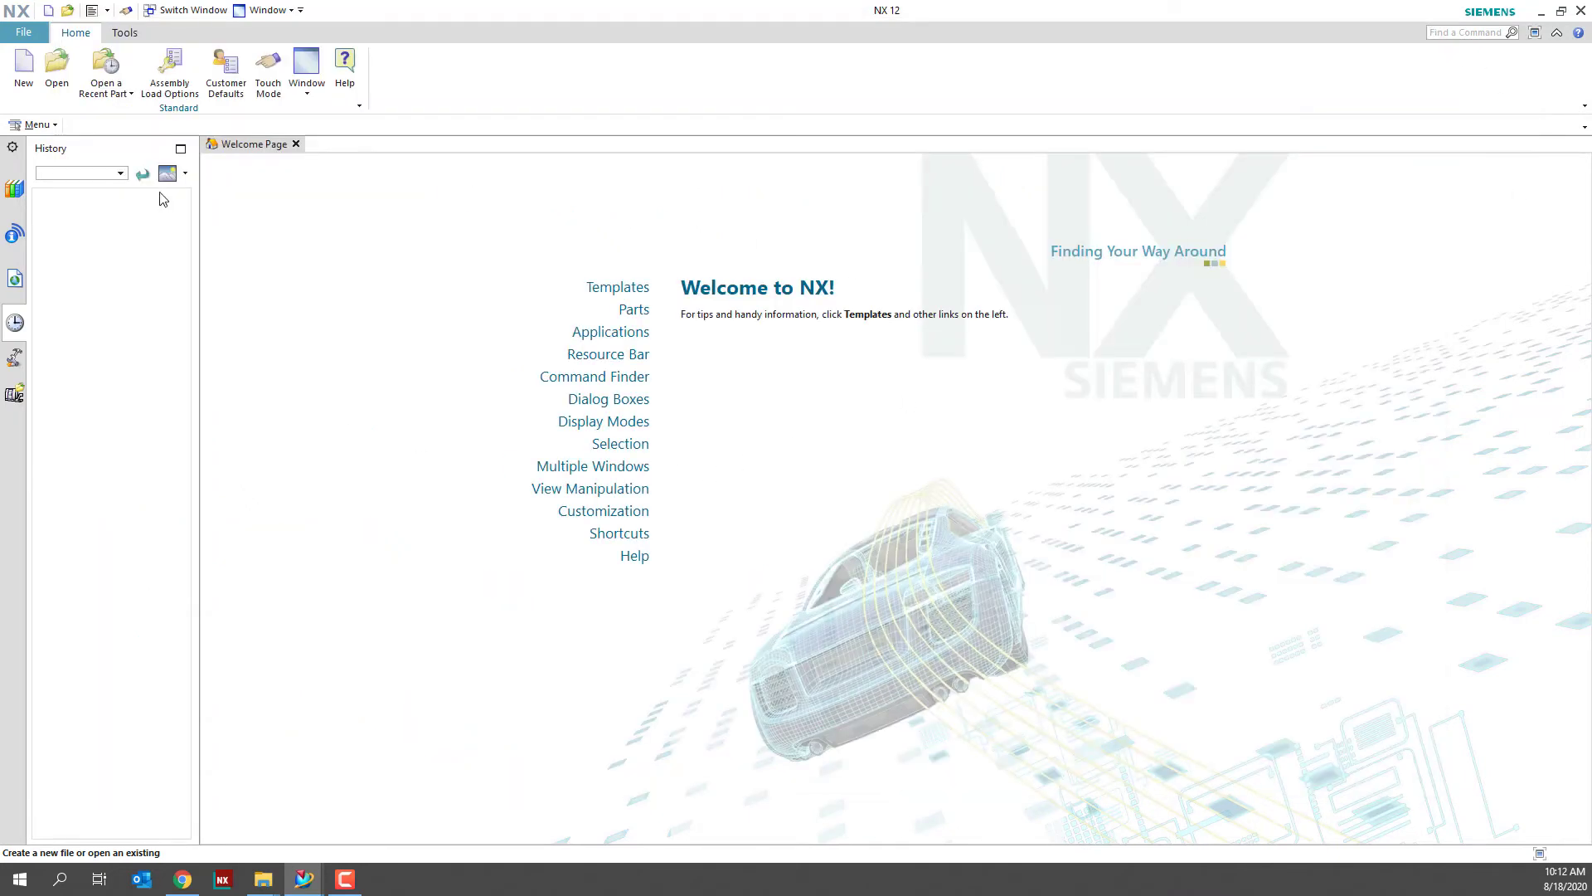
# Step: Open the E_parts list part from table_files
pyautogui.click(56, 67)
pyautogui.click(597, 299)
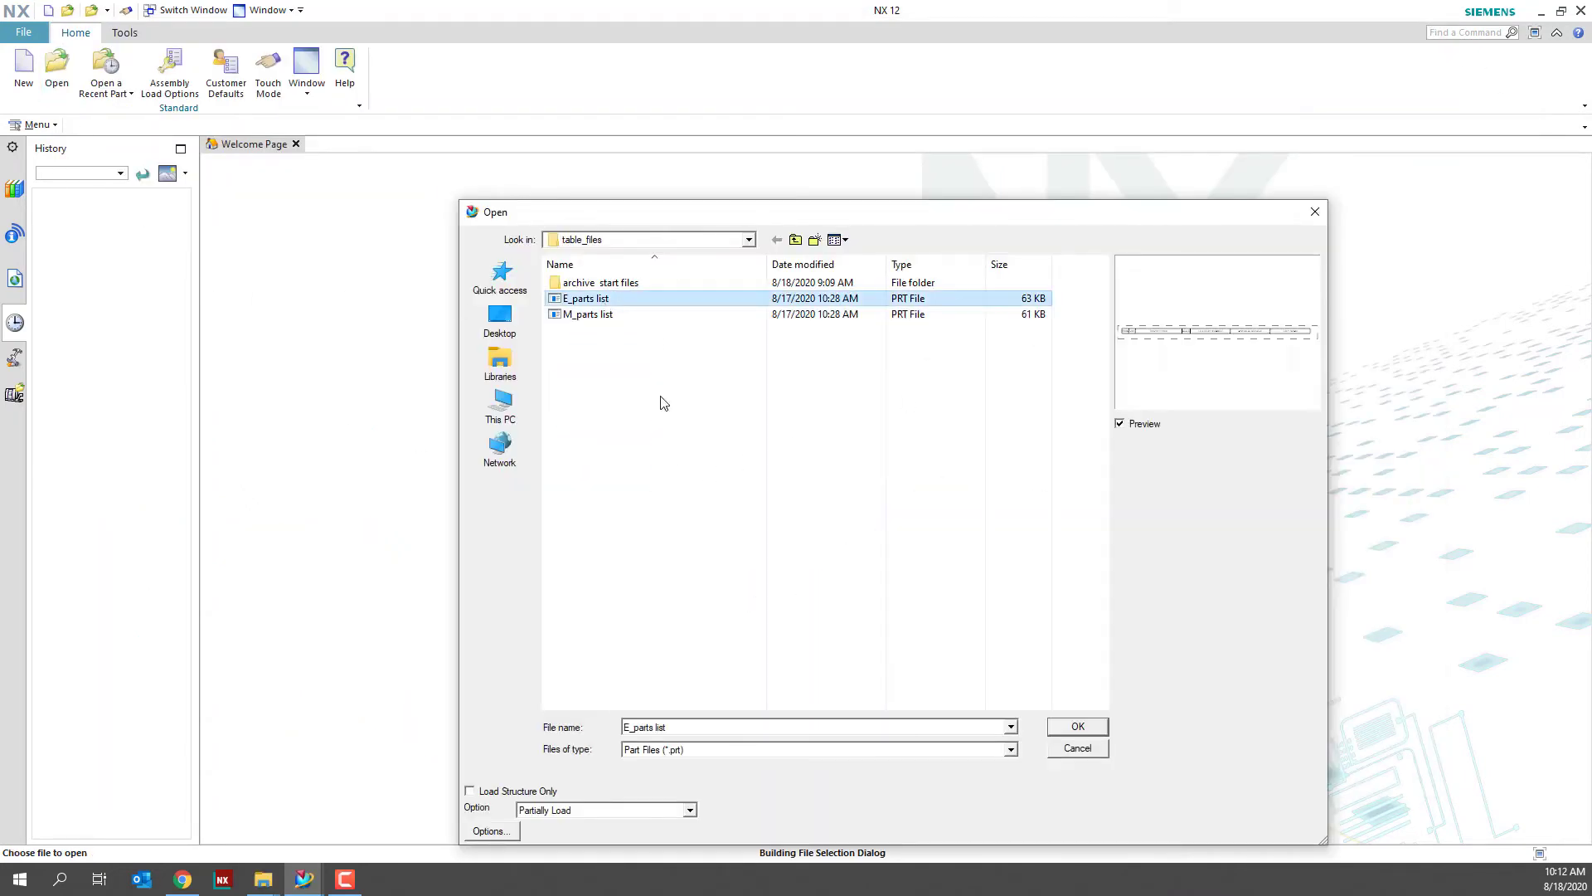
pyautogui.click(1077, 726)
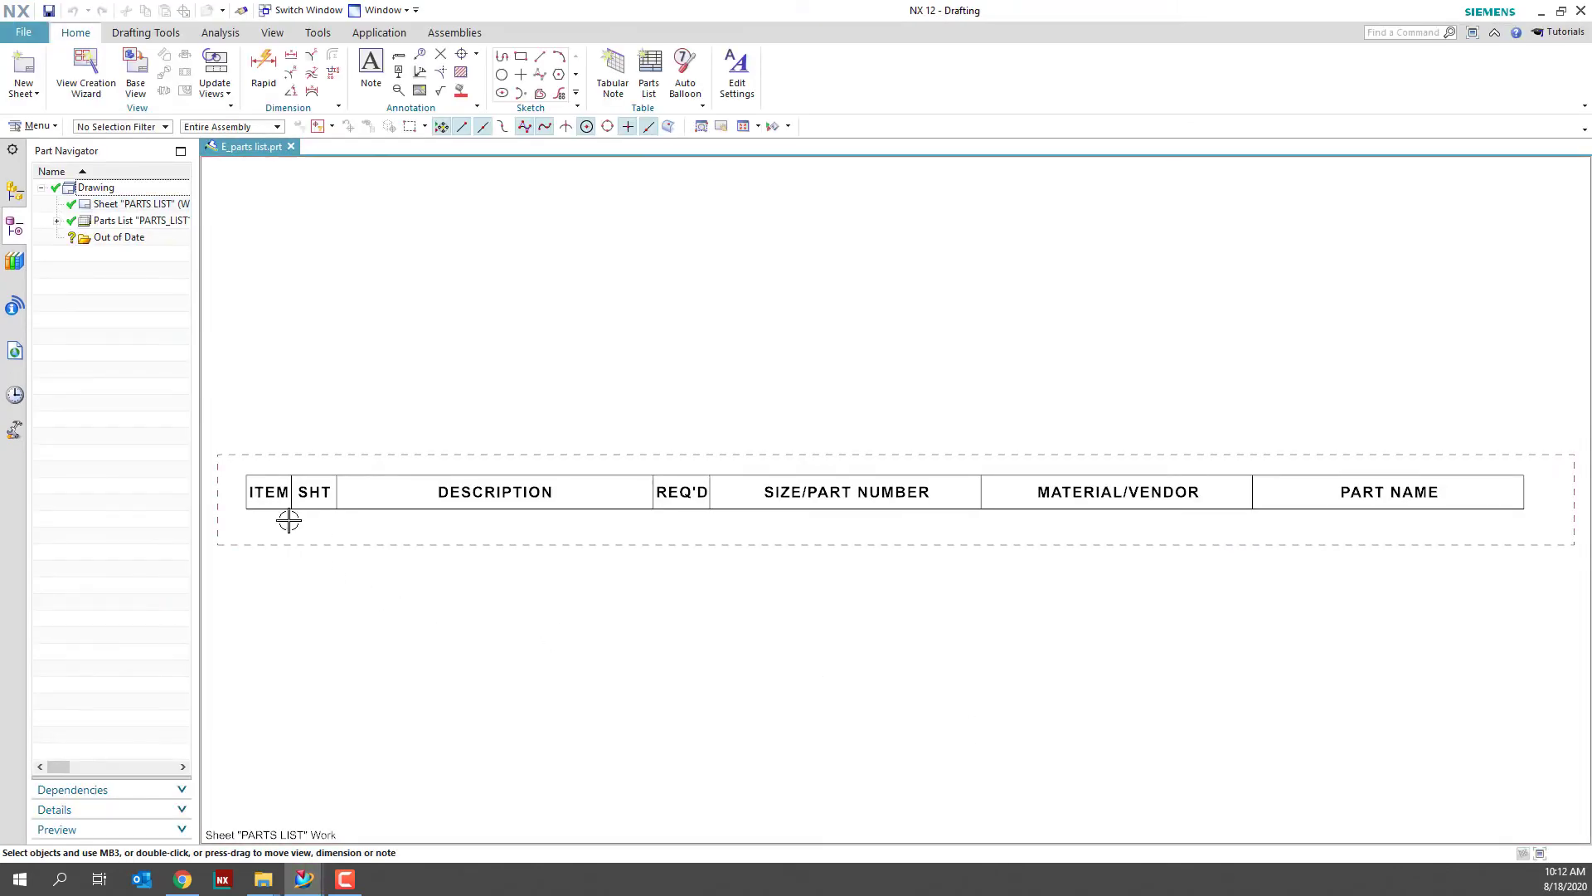
# Step: Save the English parts list table as template E_partslist in table_files
pyautogui.rightClick(242, 474)
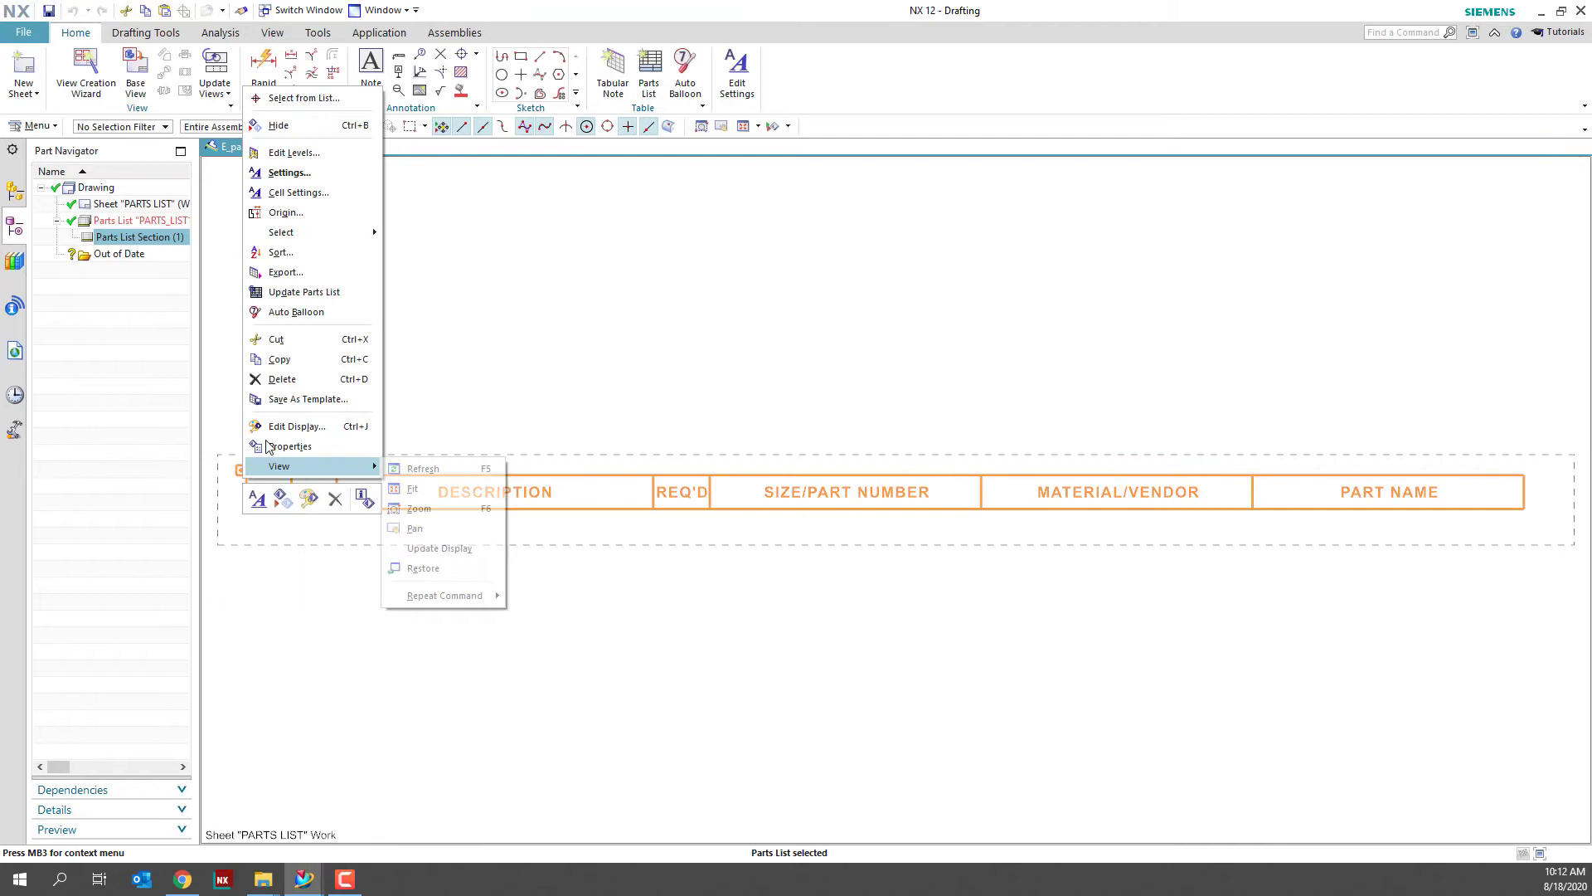
pyautogui.click(300, 399)
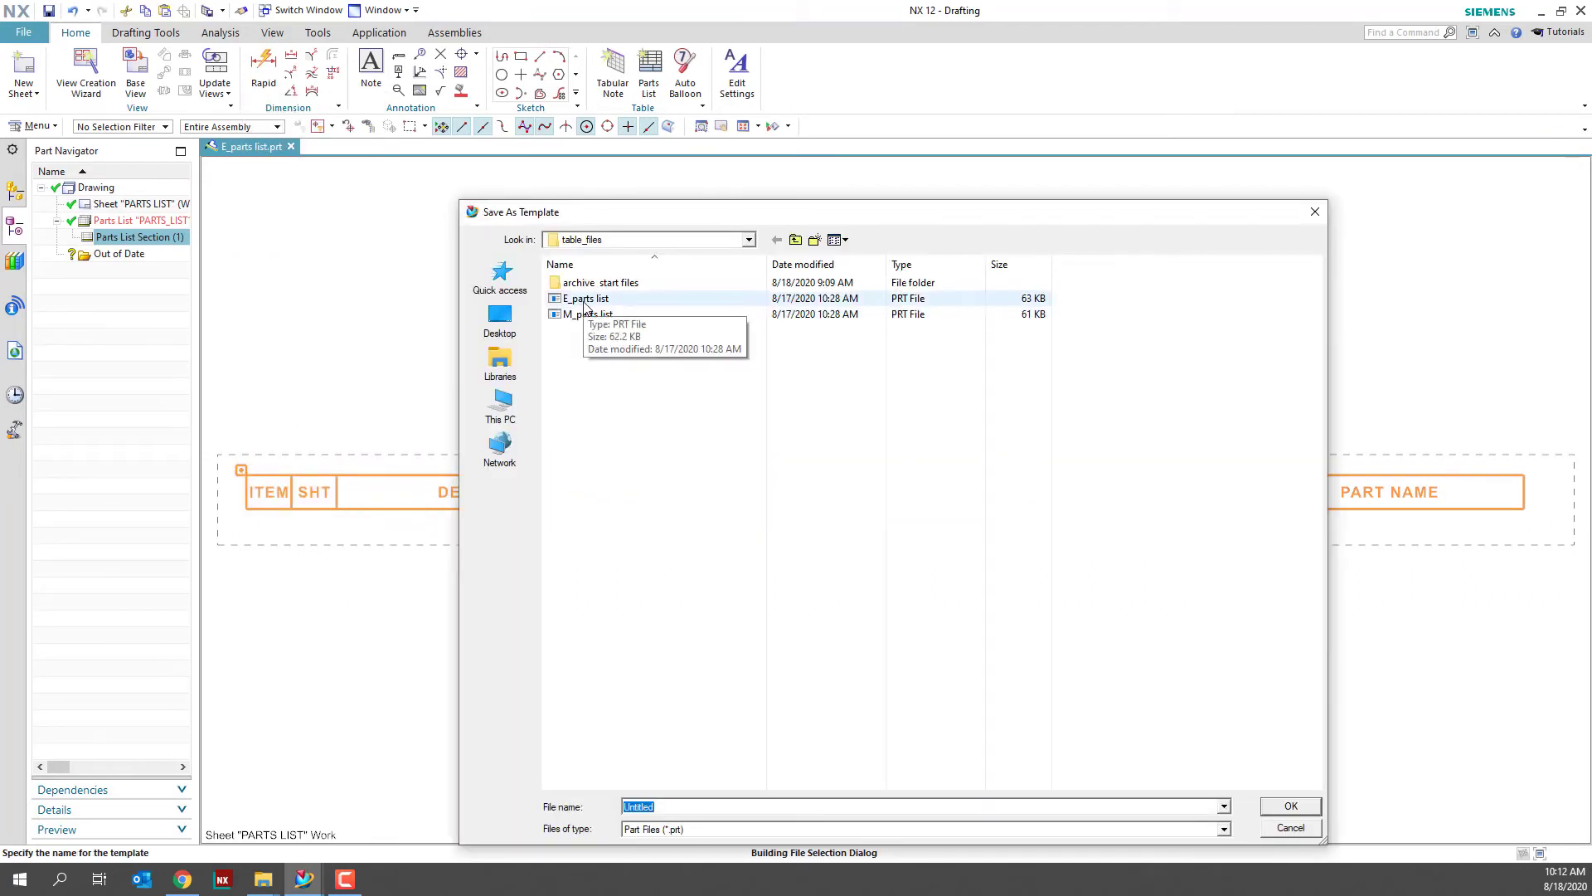
pyautogui.click(584, 300)
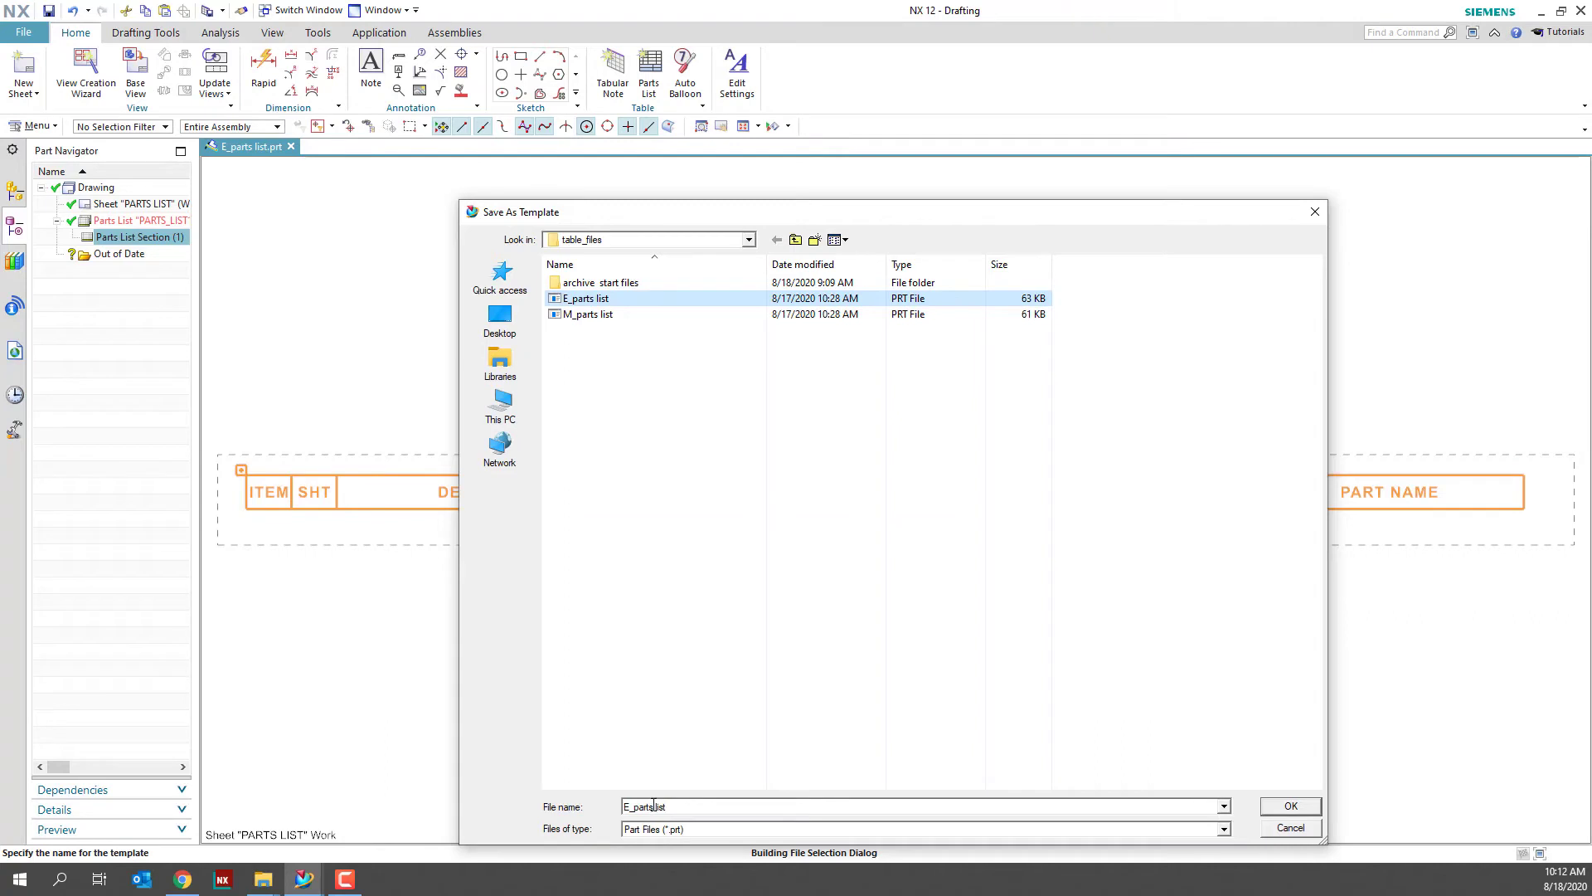
pyautogui.click(653, 805)
pyautogui.click(680, 806)
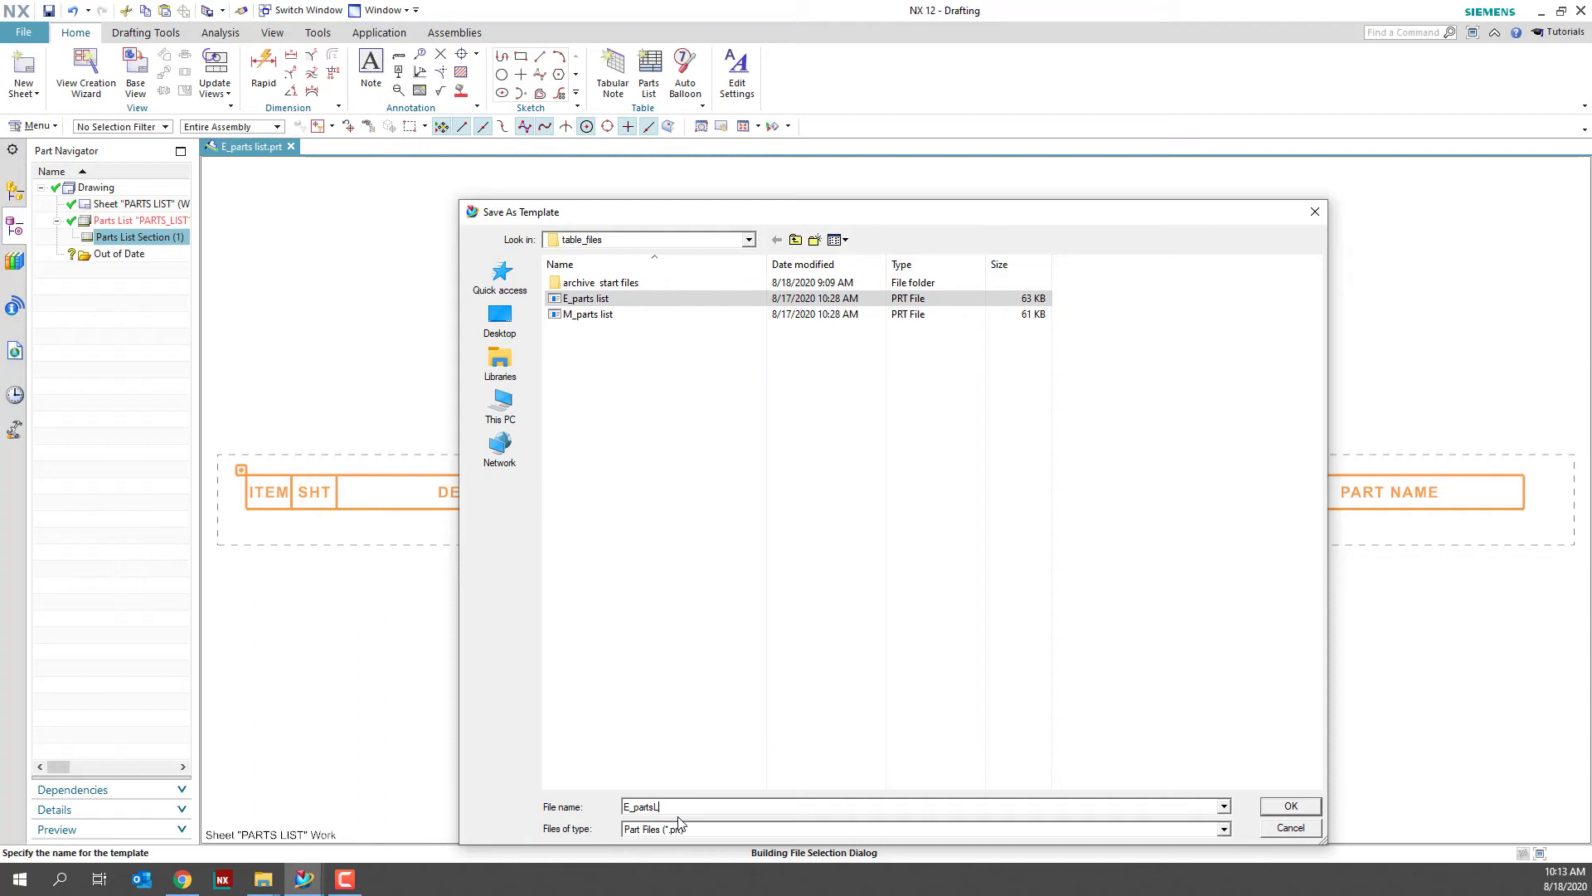
pyautogui.press('BackSpace')
pyautogui.press('BackSpace')
pyautogui.write('lis')
pyautogui.press('Return')
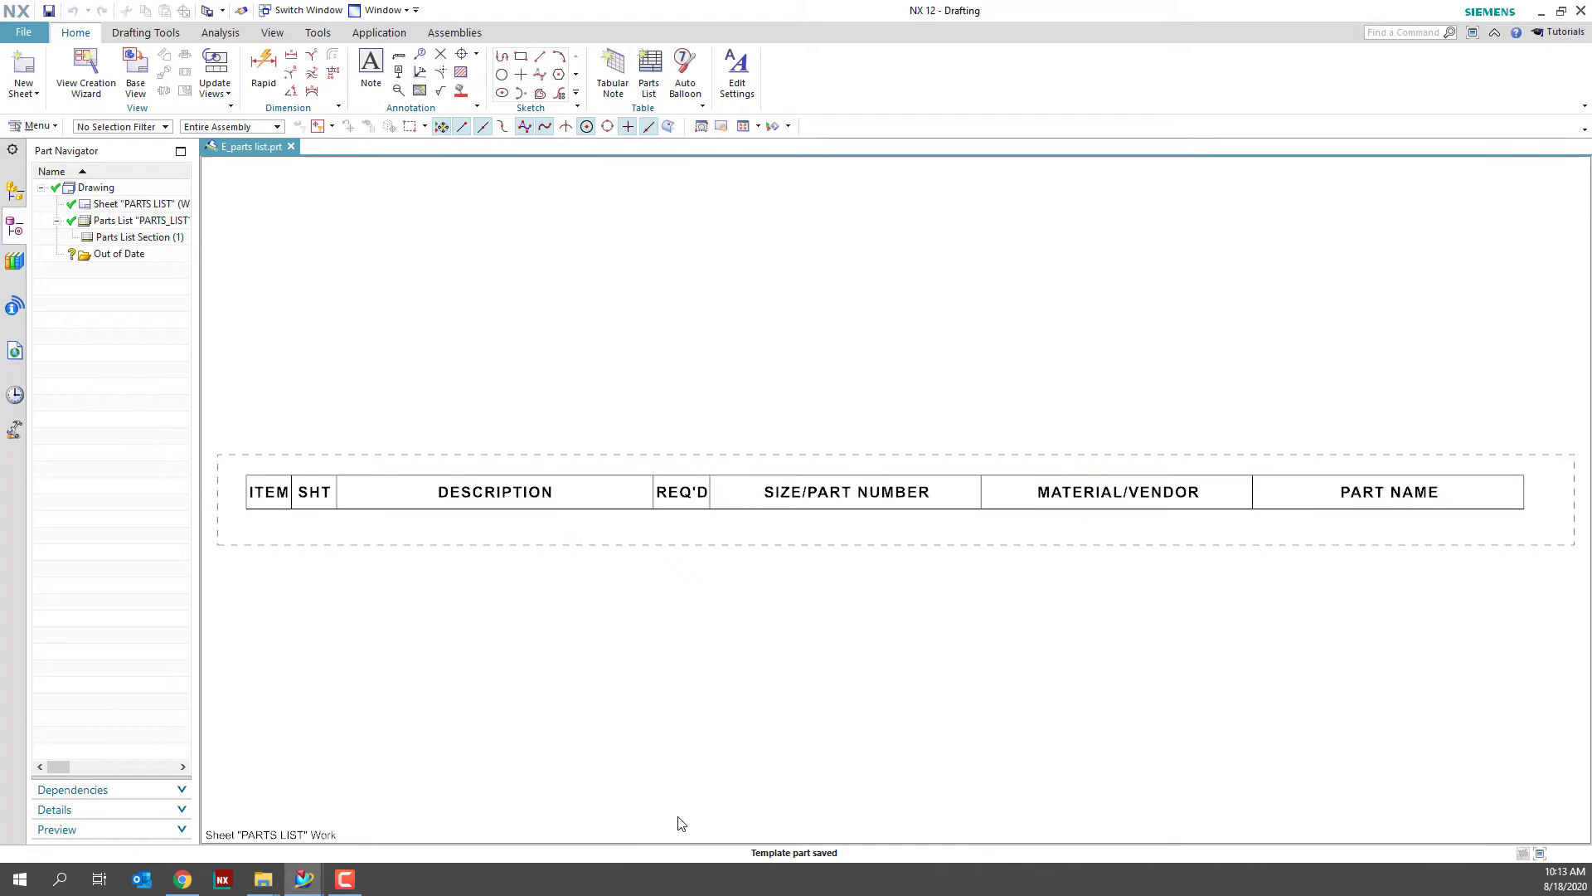
# Step: Open the M_parts list part
pyautogui.click(28, 32)
pyautogui.click(68, 80)
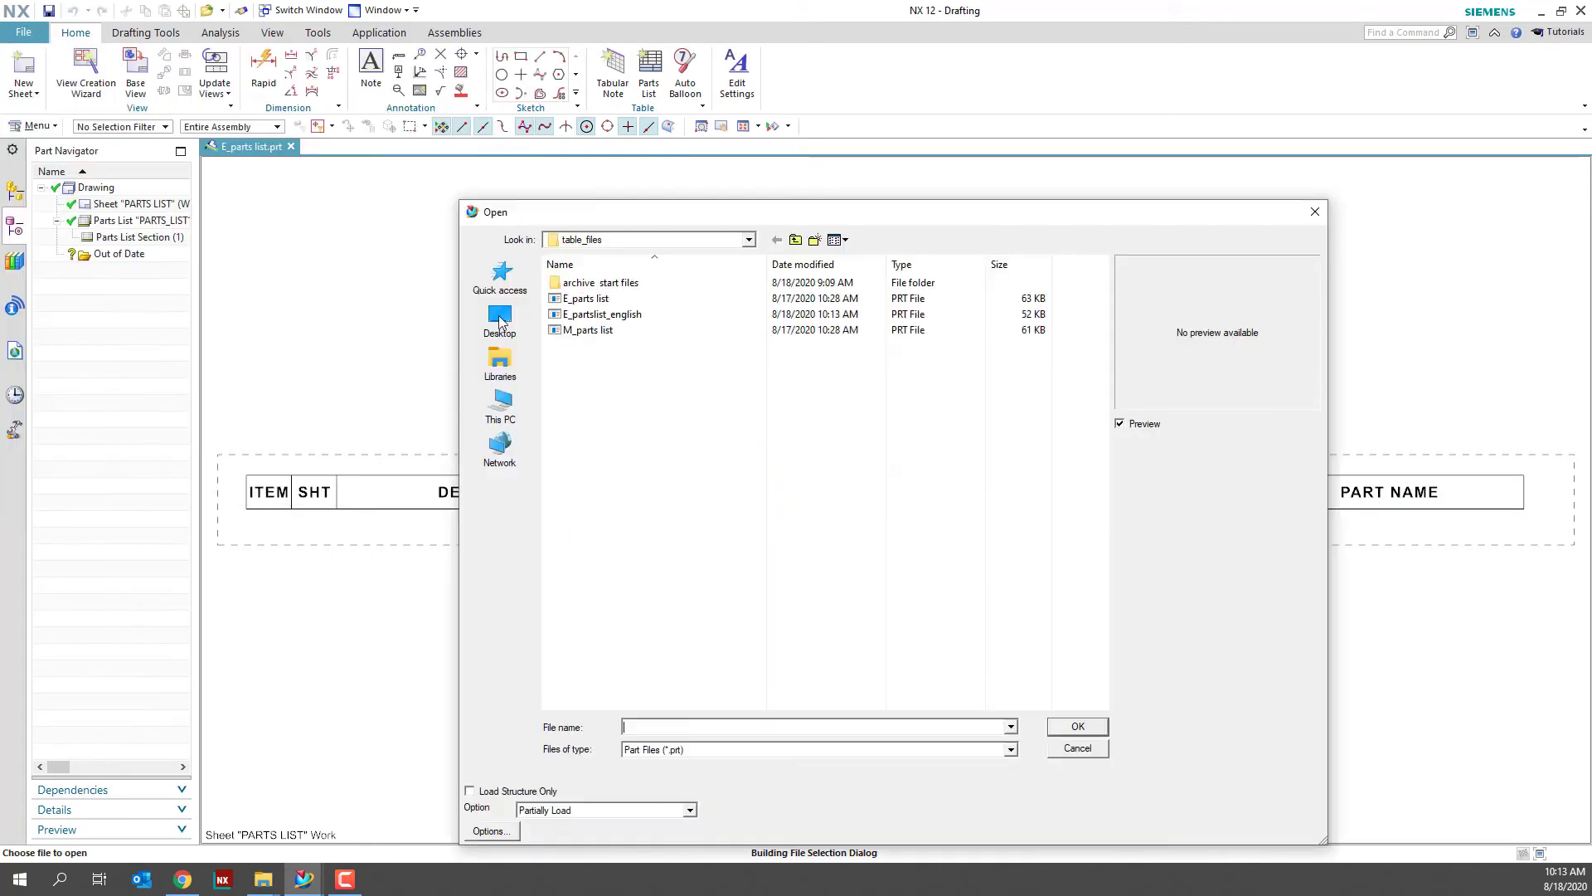
pyautogui.doubleClick(582, 332)
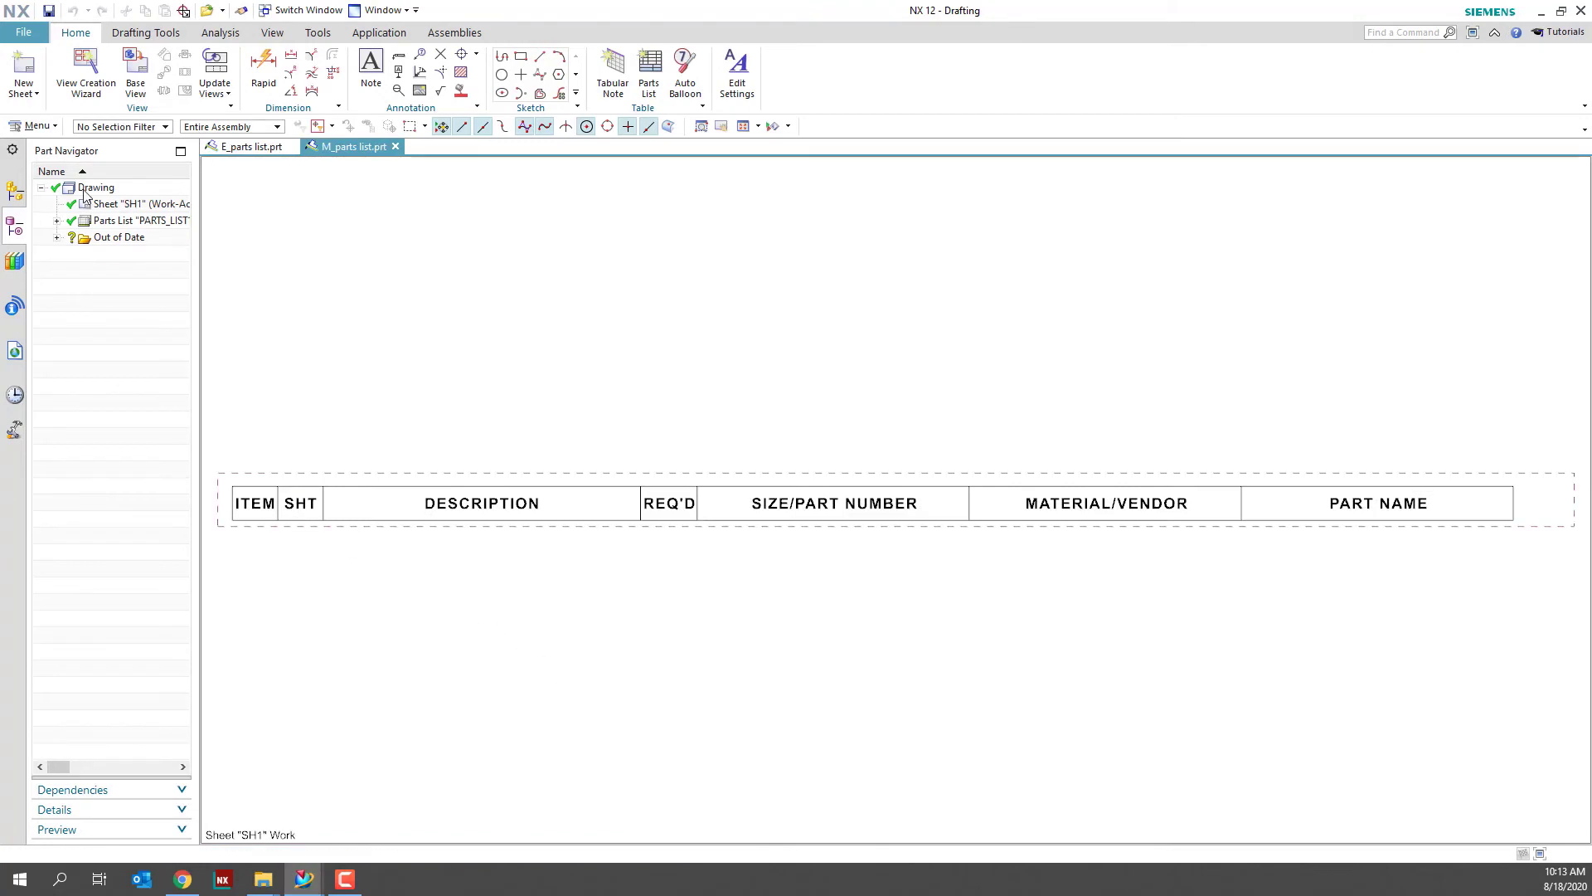
# Step: Save the metric parts list table as template M_partslist in table_files
pyautogui.rightClick(234, 481)
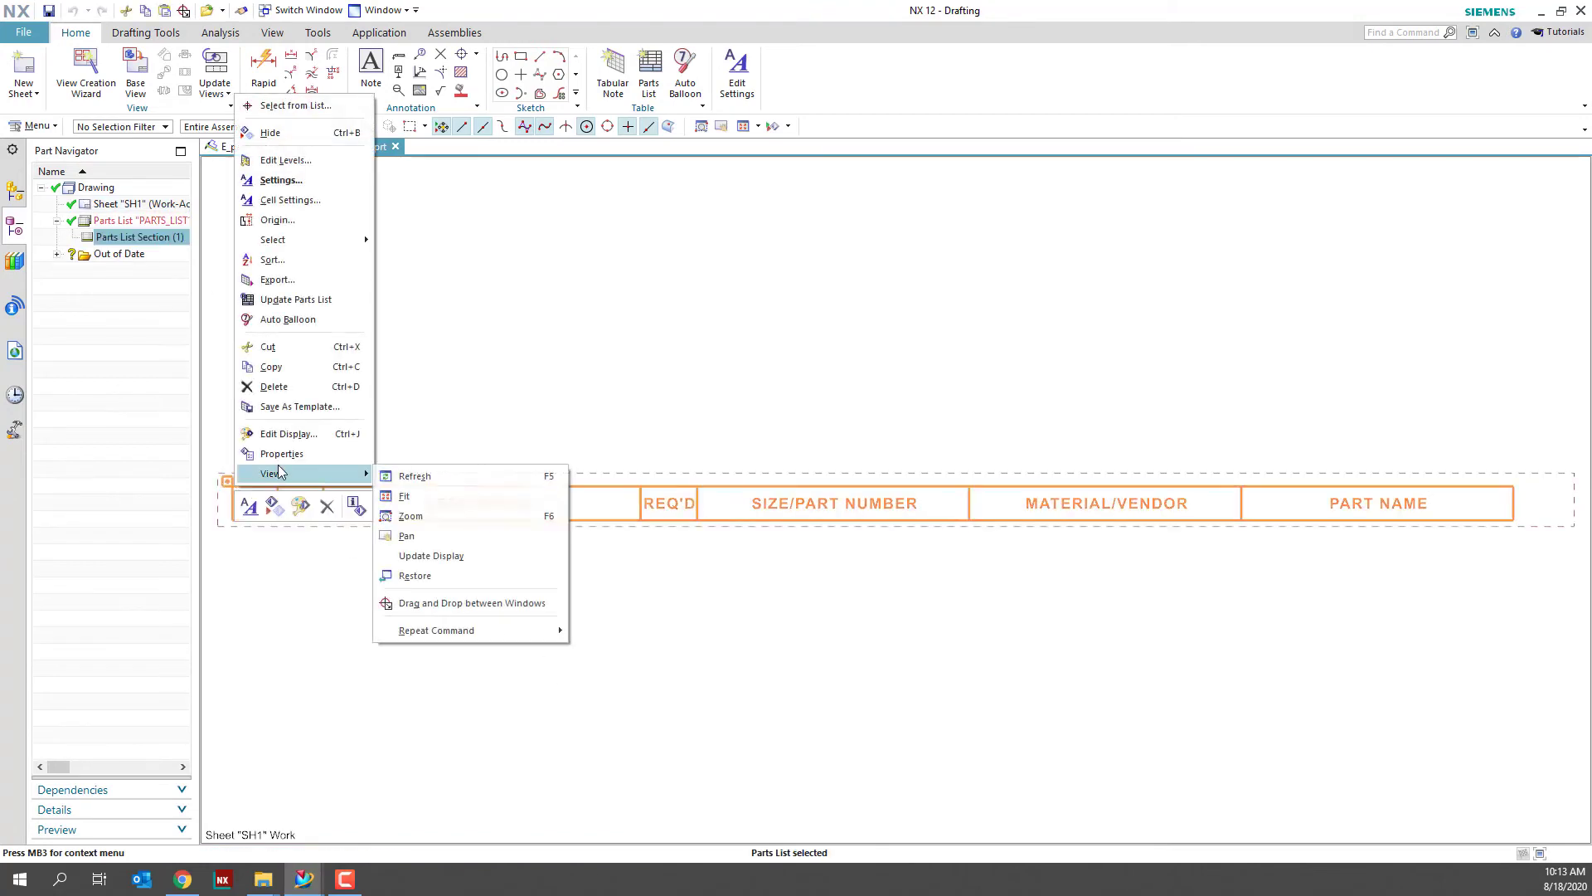
pyautogui.click(291, 406)
pyautogui.click(572, 332)
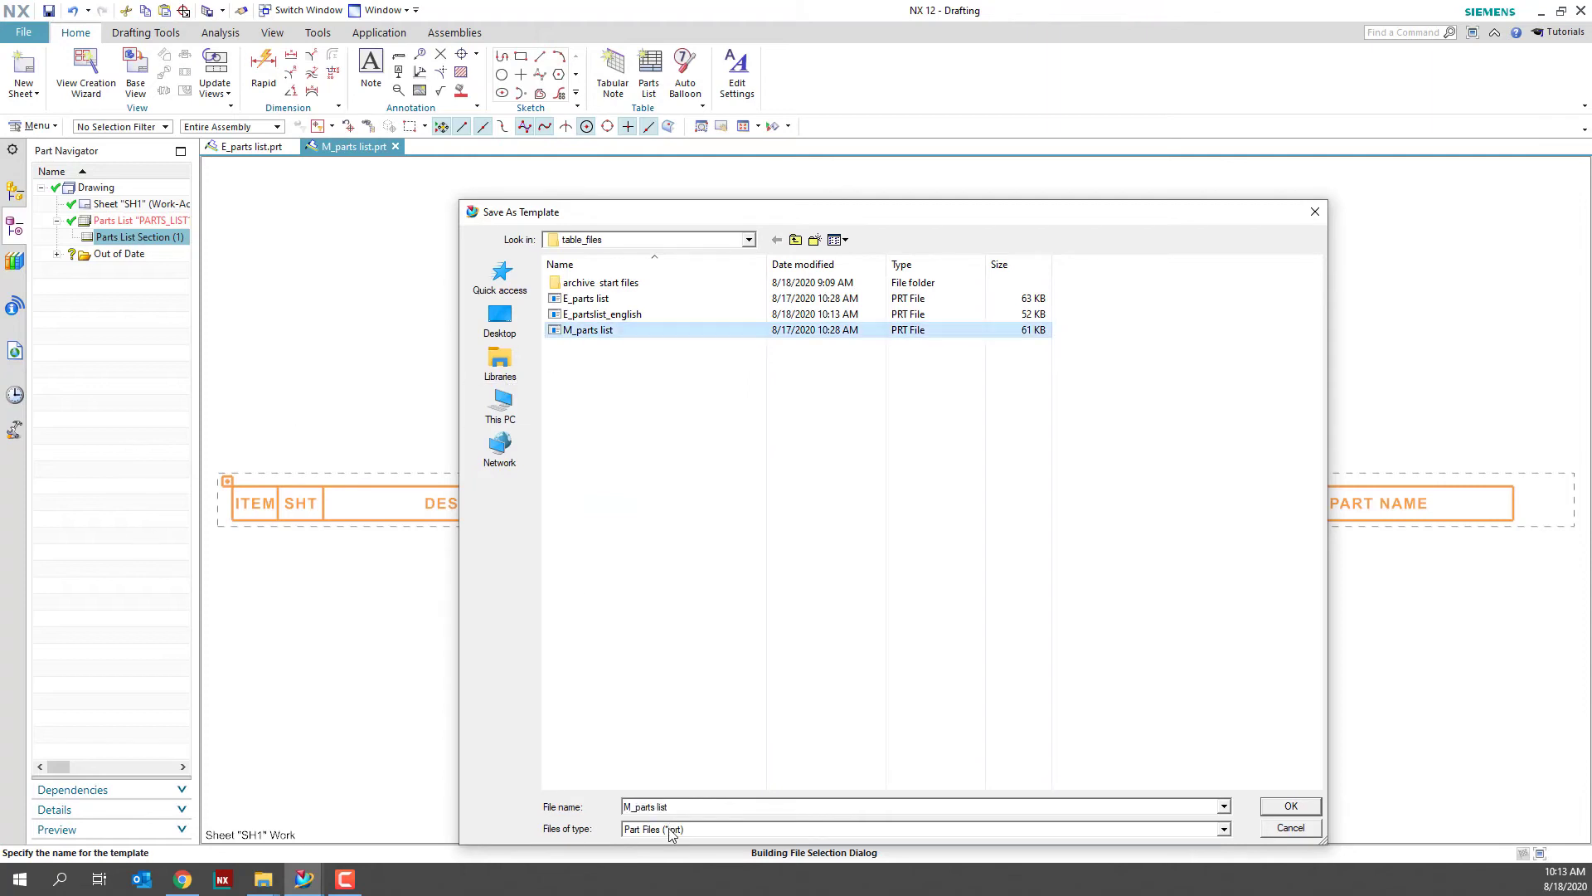
pyautogui.tripleClick(655, 809)
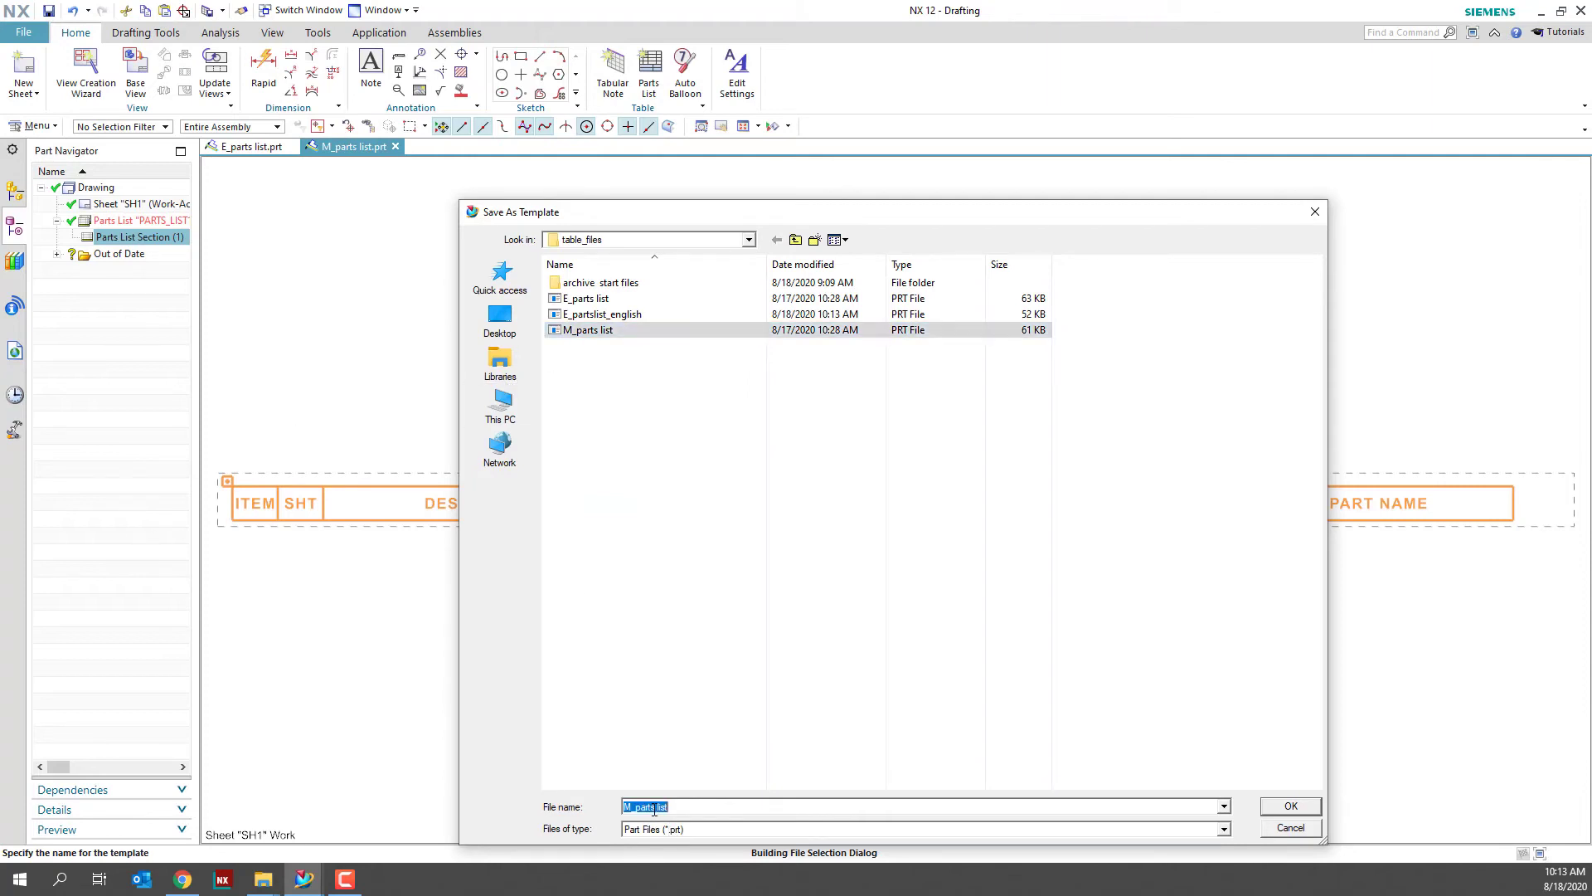
pyautogui.click(720, 806)
pyautogui.press('BackSpace')
pyautogui.press('BackSpace')
pyautogui.press('BackSpace')
pyautogui.press('BackSpace')
pyautogui.press('BackSpace')
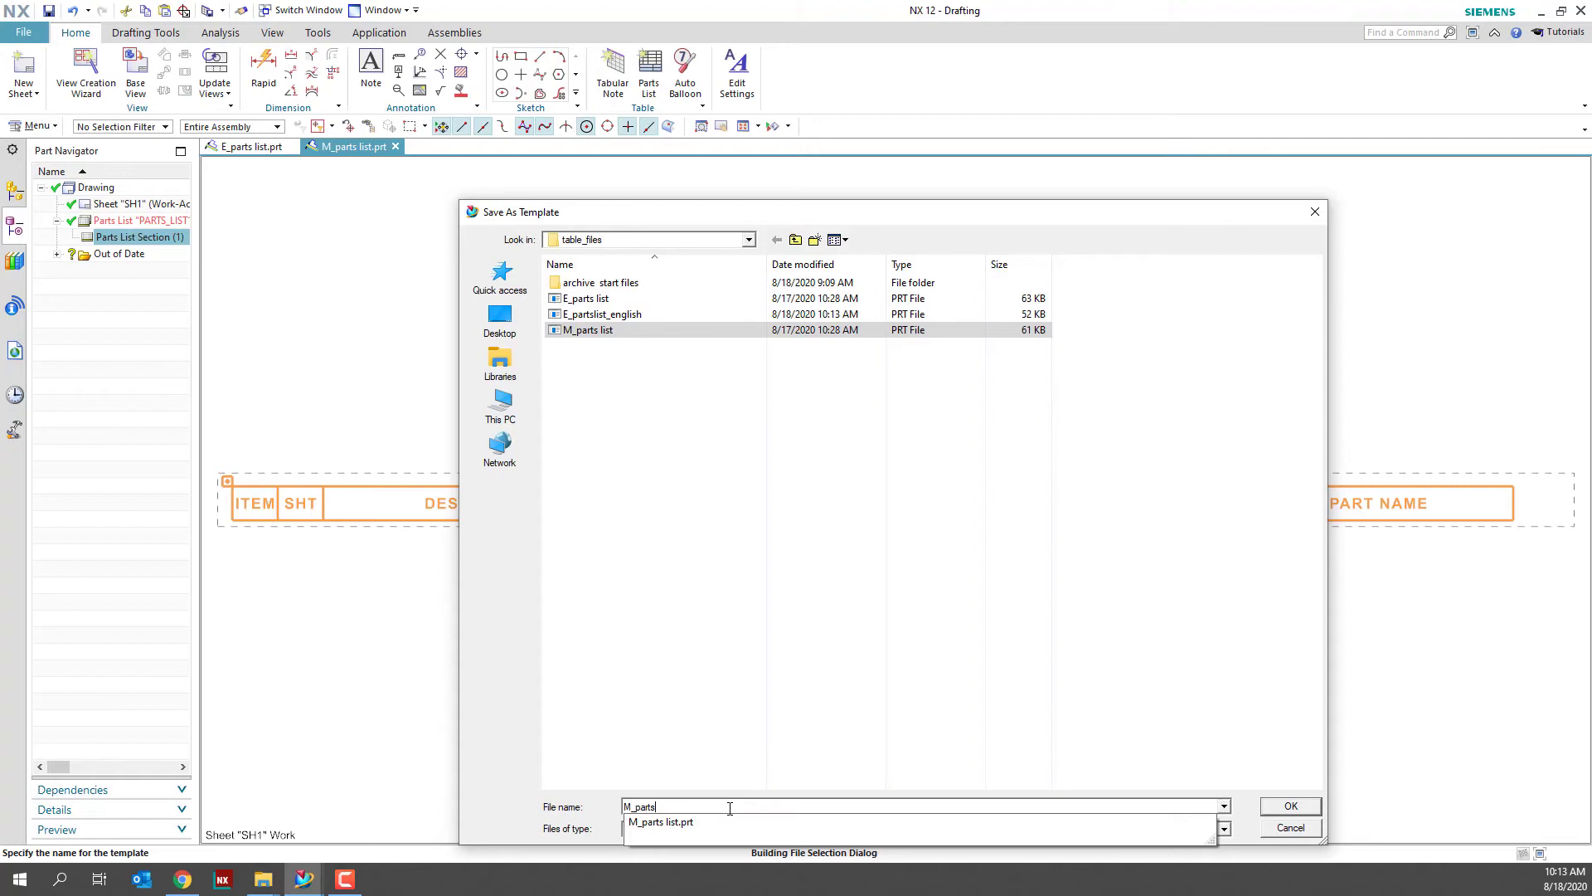
pyautogui.write('list')
pyautogui.press('Return')
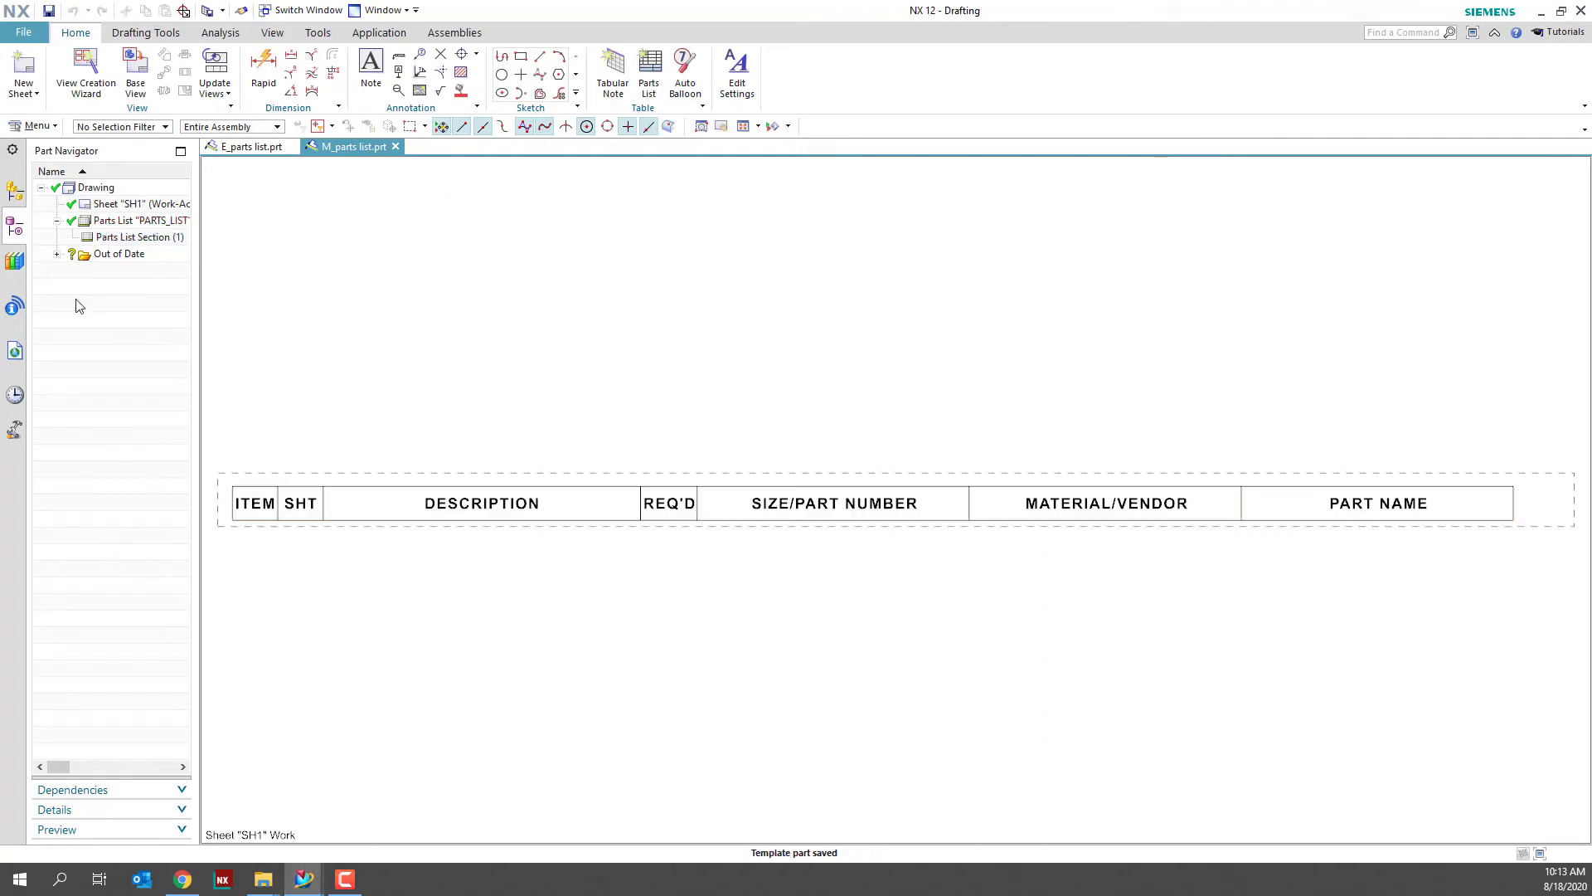
# Step: Close all parts and clear both parts lists from the History palette
pyautogui.click(23, 32)
pyautogui.moveTo(61, 103)
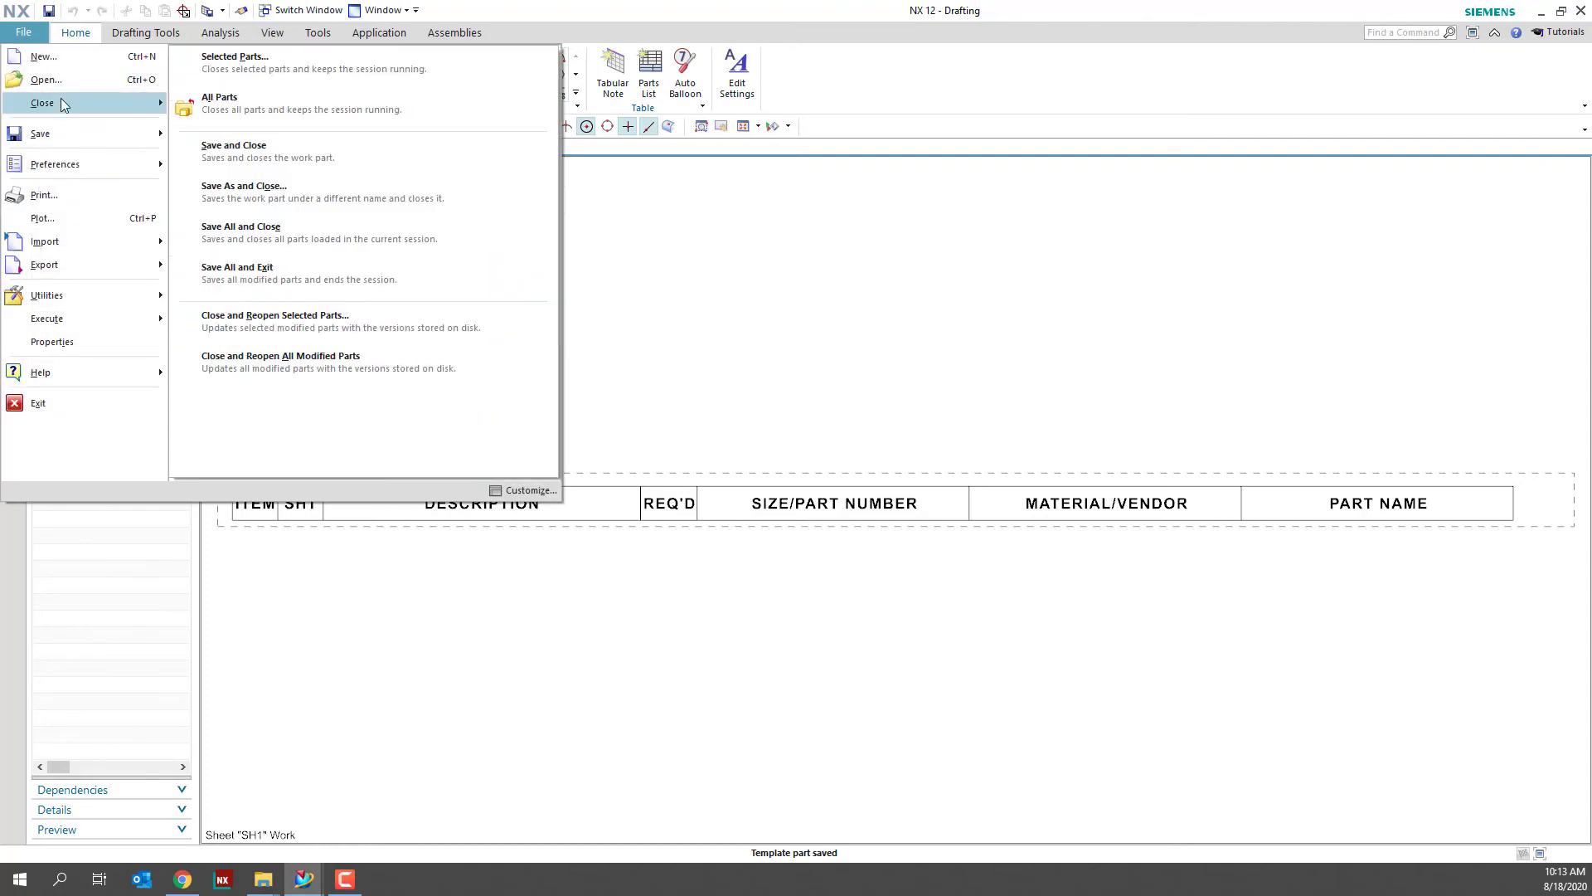
pyautogui.click(219, 103)
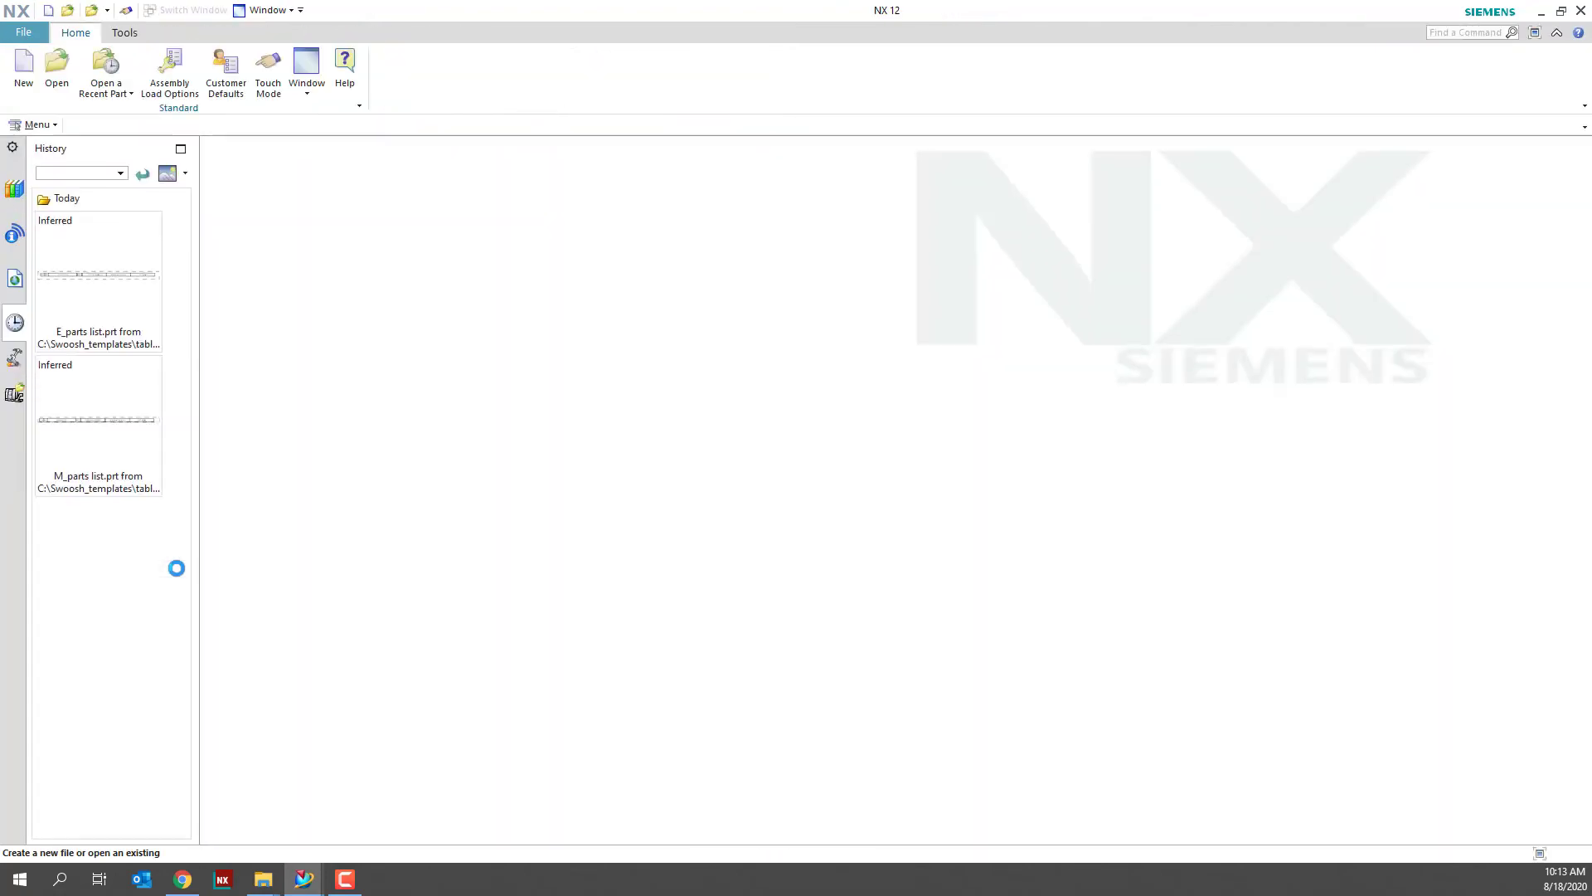
pyautogui.rightClick(149, 556)
pyautogui.click(162, 567)
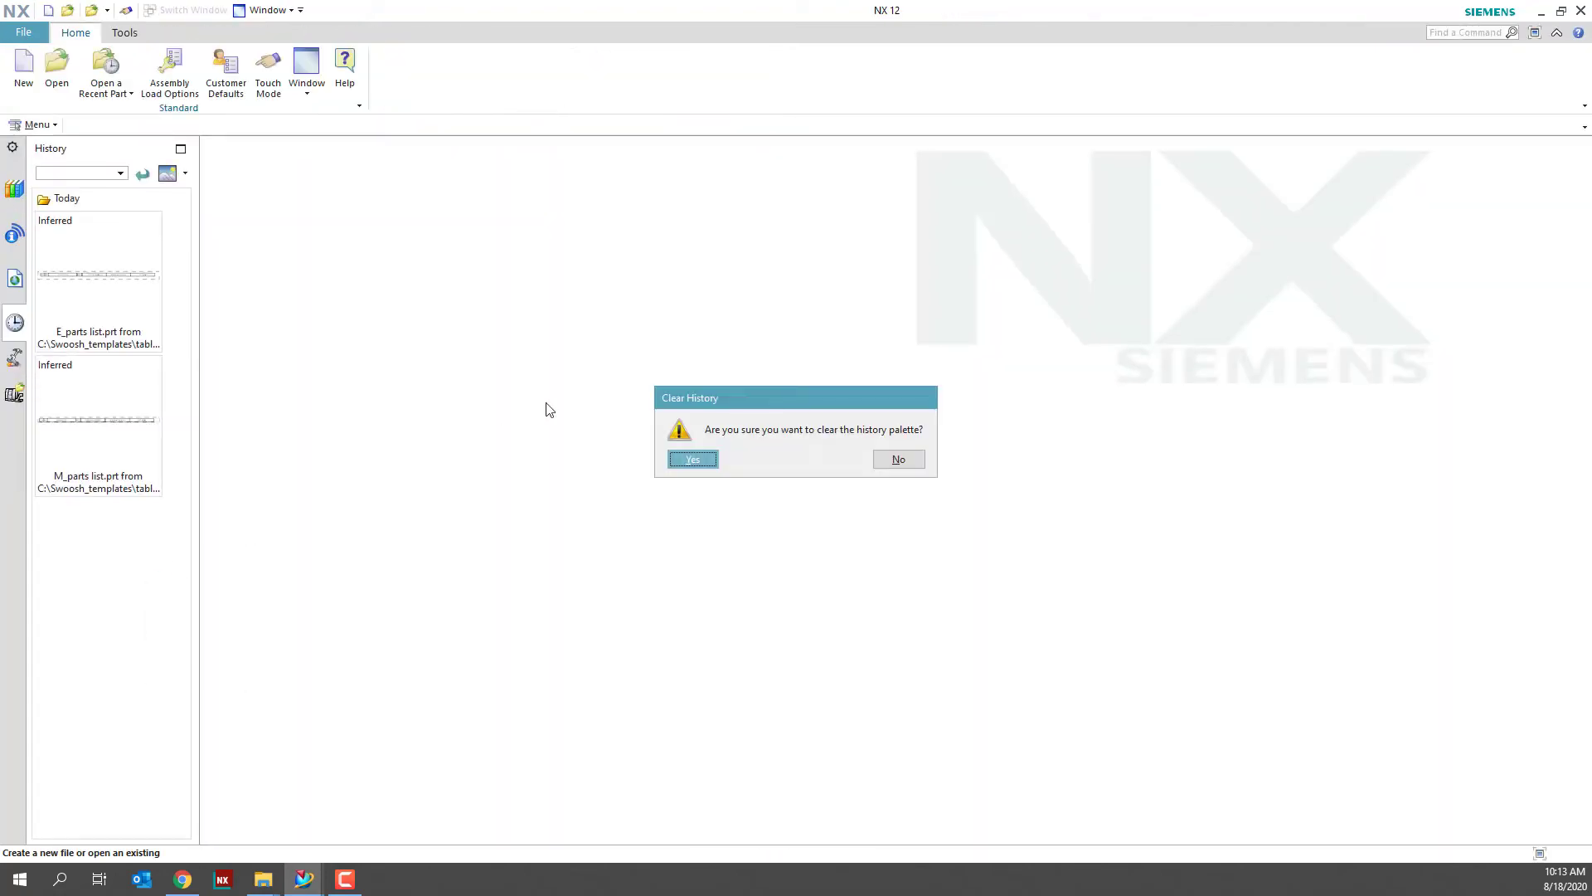
pyautogui.click(690, 460)
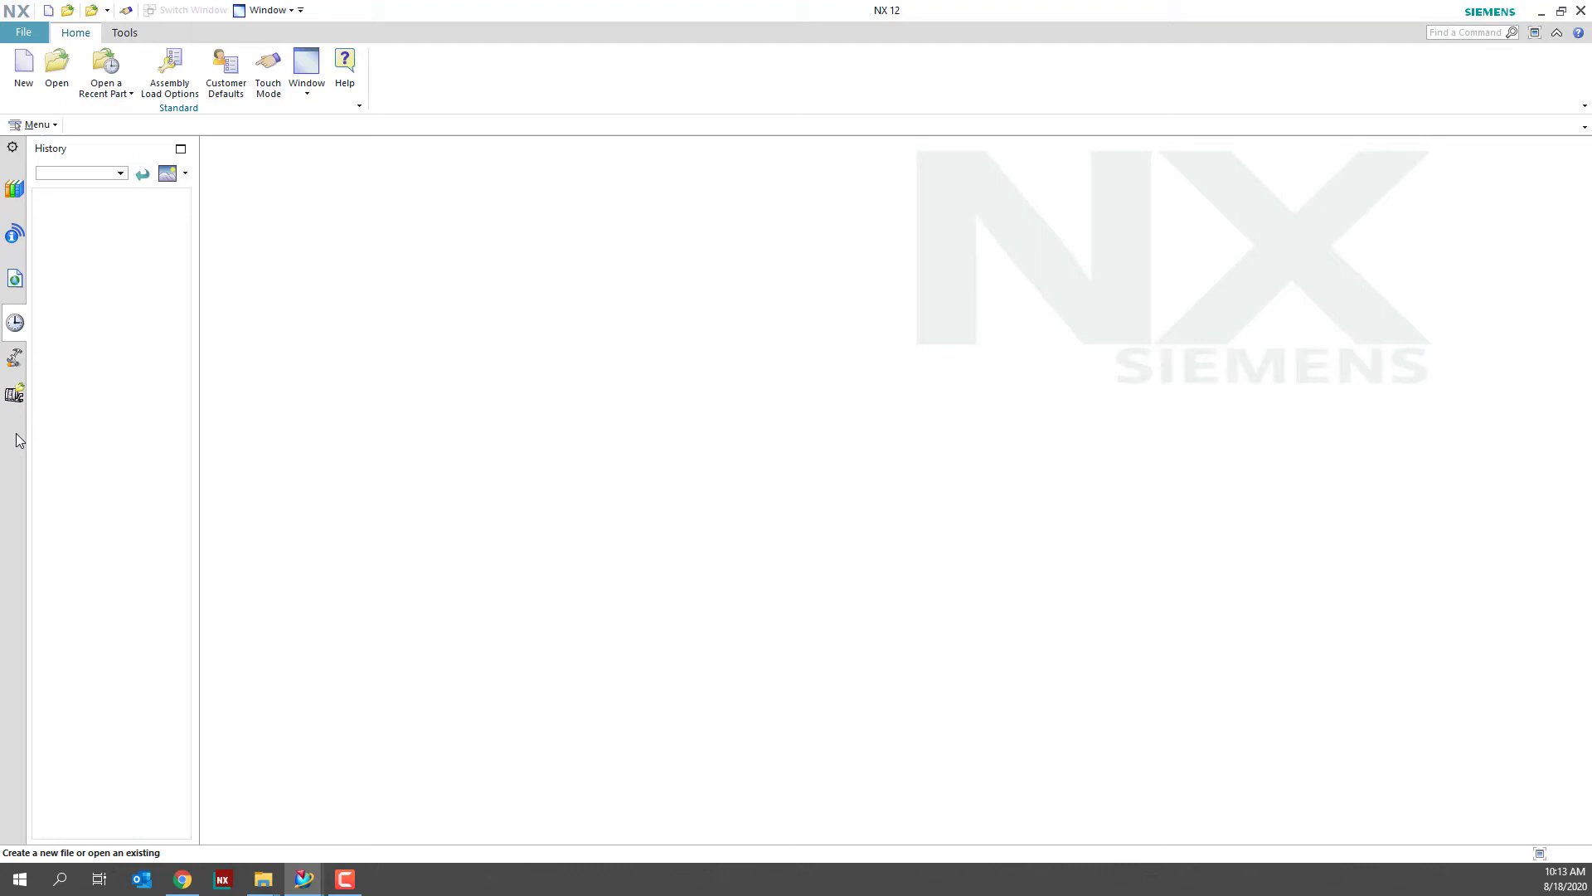
# Step: Load C:\Swoosh_templates\table_files\tables.pax as a palette through Preferences > Palettes
pyautogui.click(27, 33)
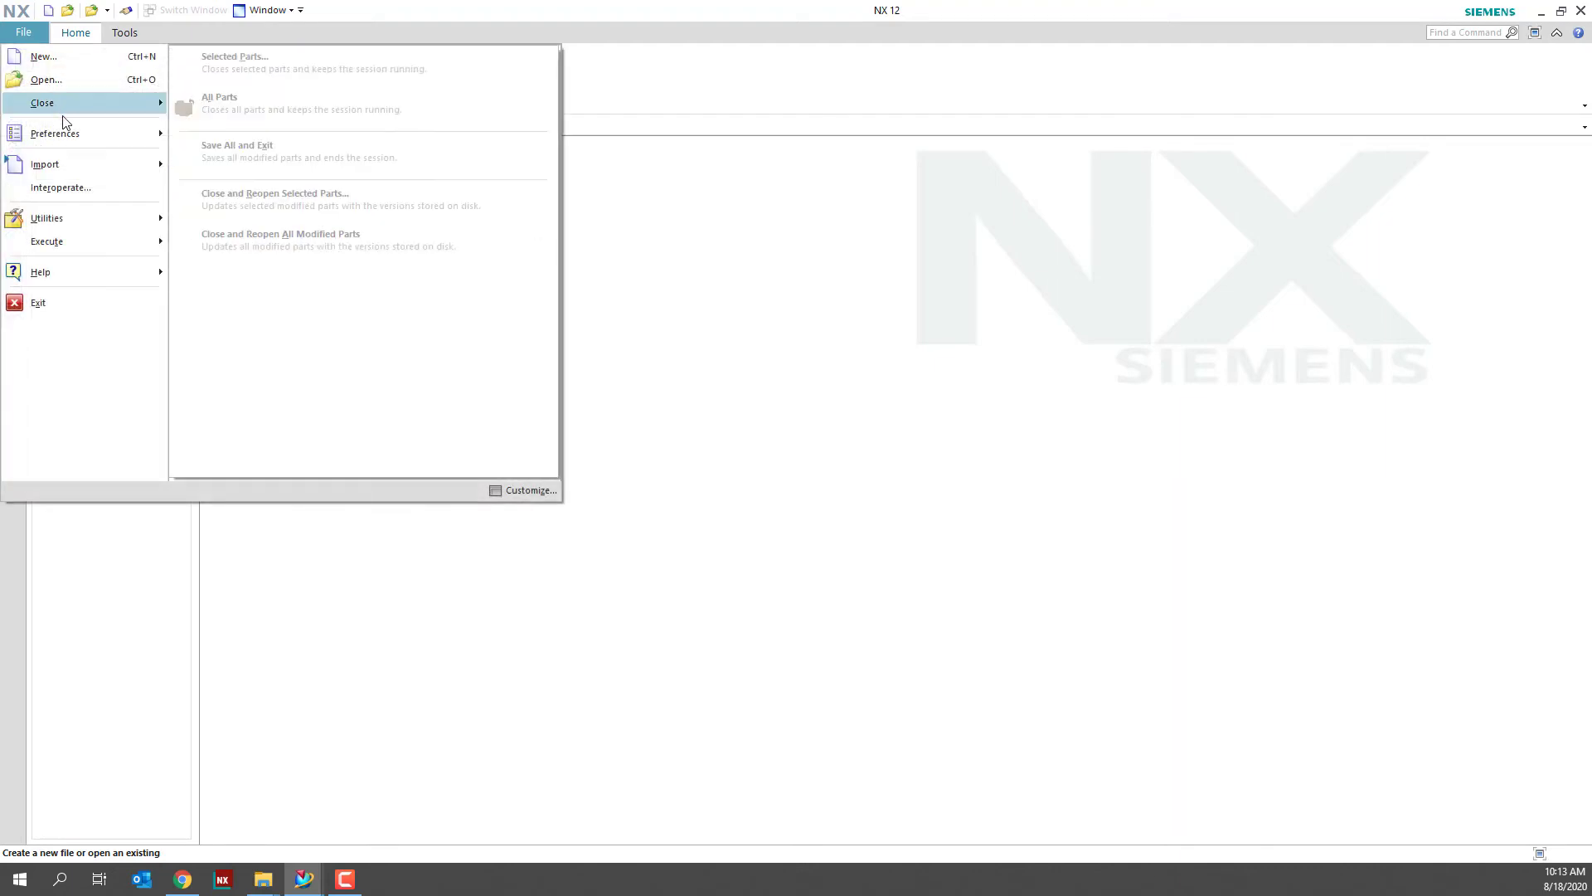
pyautogui.moveTo(63, 136)
pyautogui.click(328, 239)
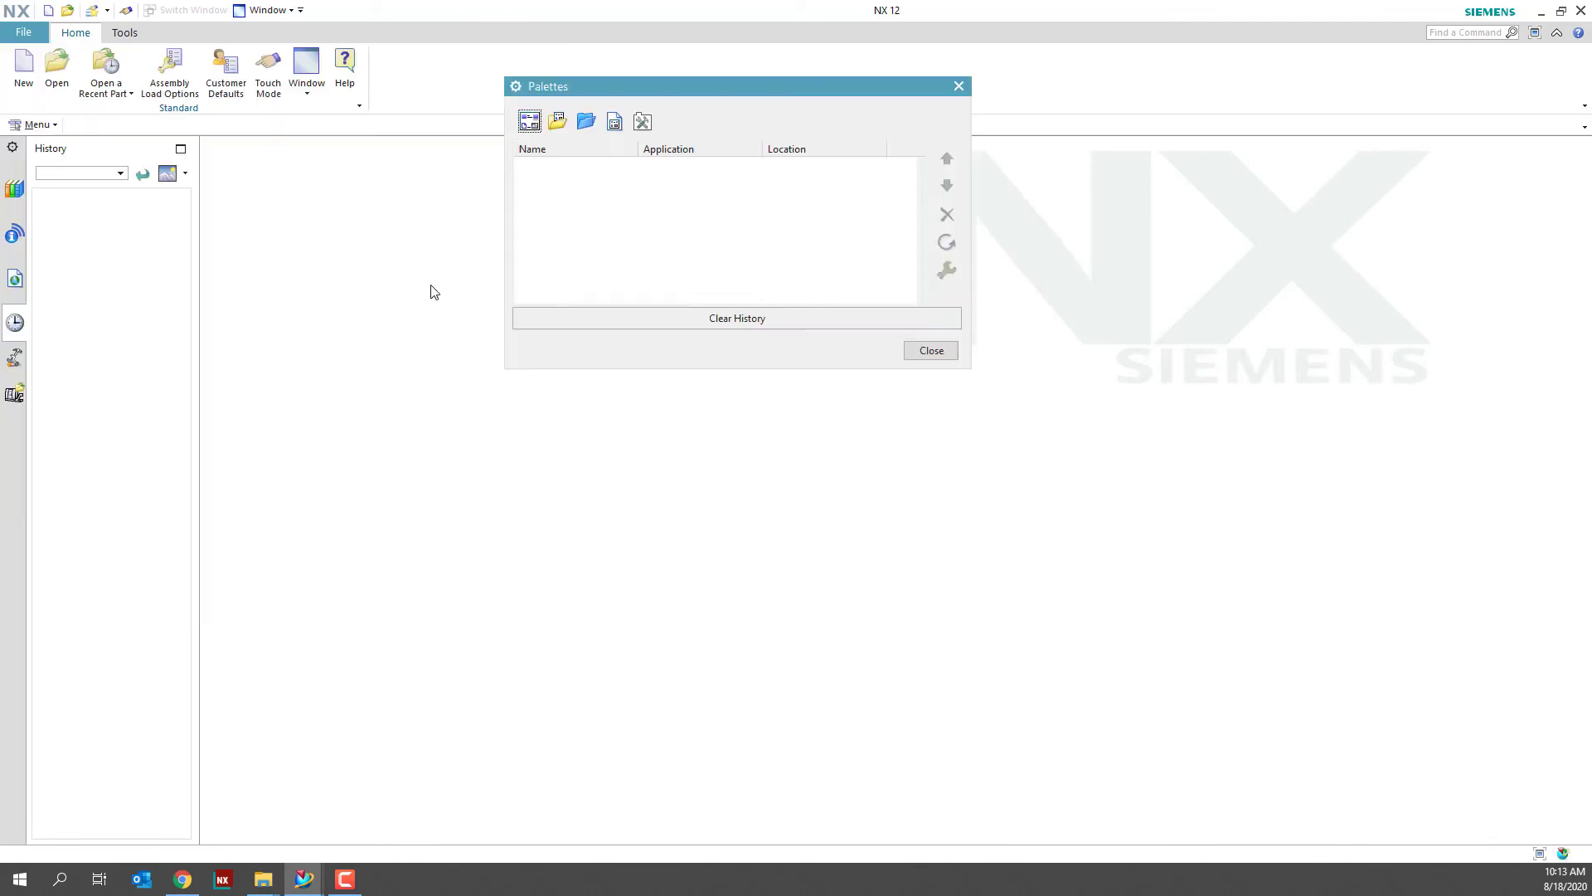
pyautogui.click(558, 122)
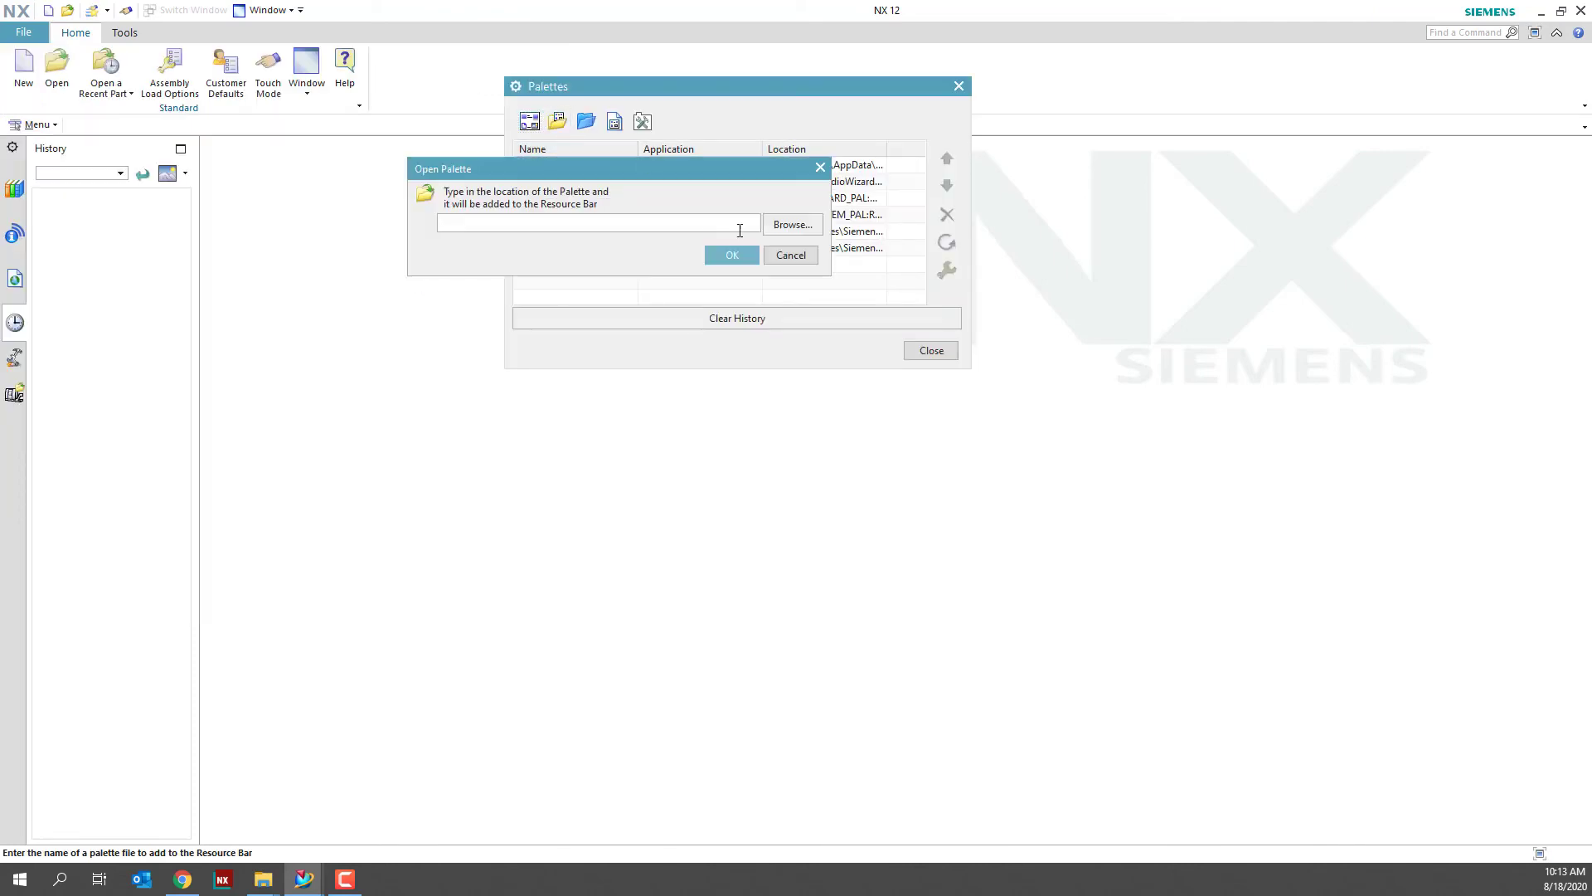
pyautogui.click(787, 225)
pyautogui.click(597, 82)
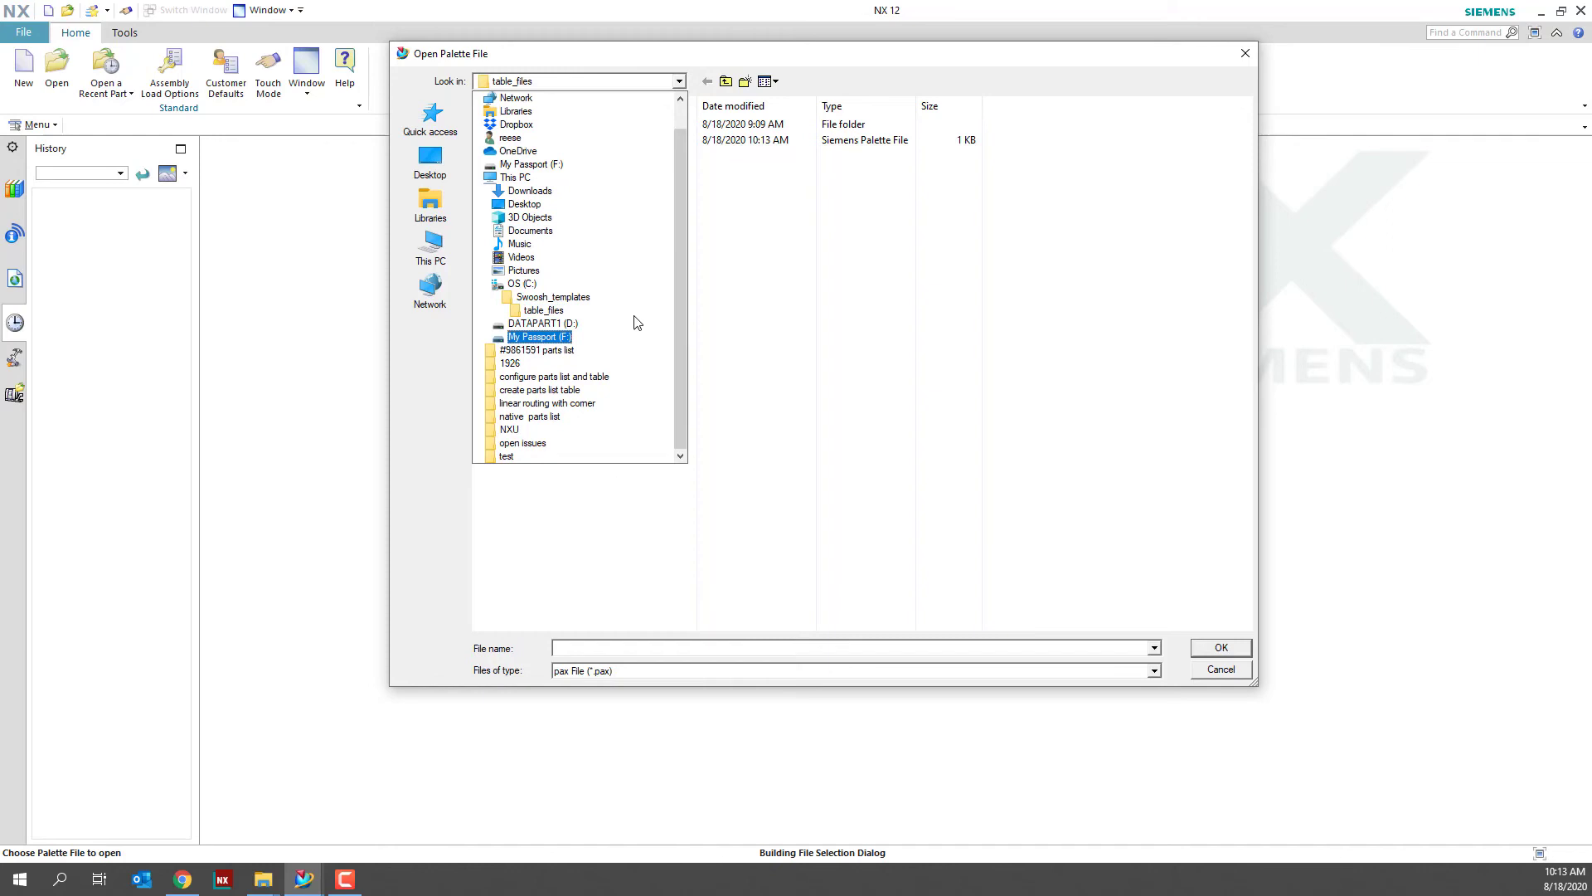
pyautogui.click(785, 327)
pyautogui.click(504, 141)
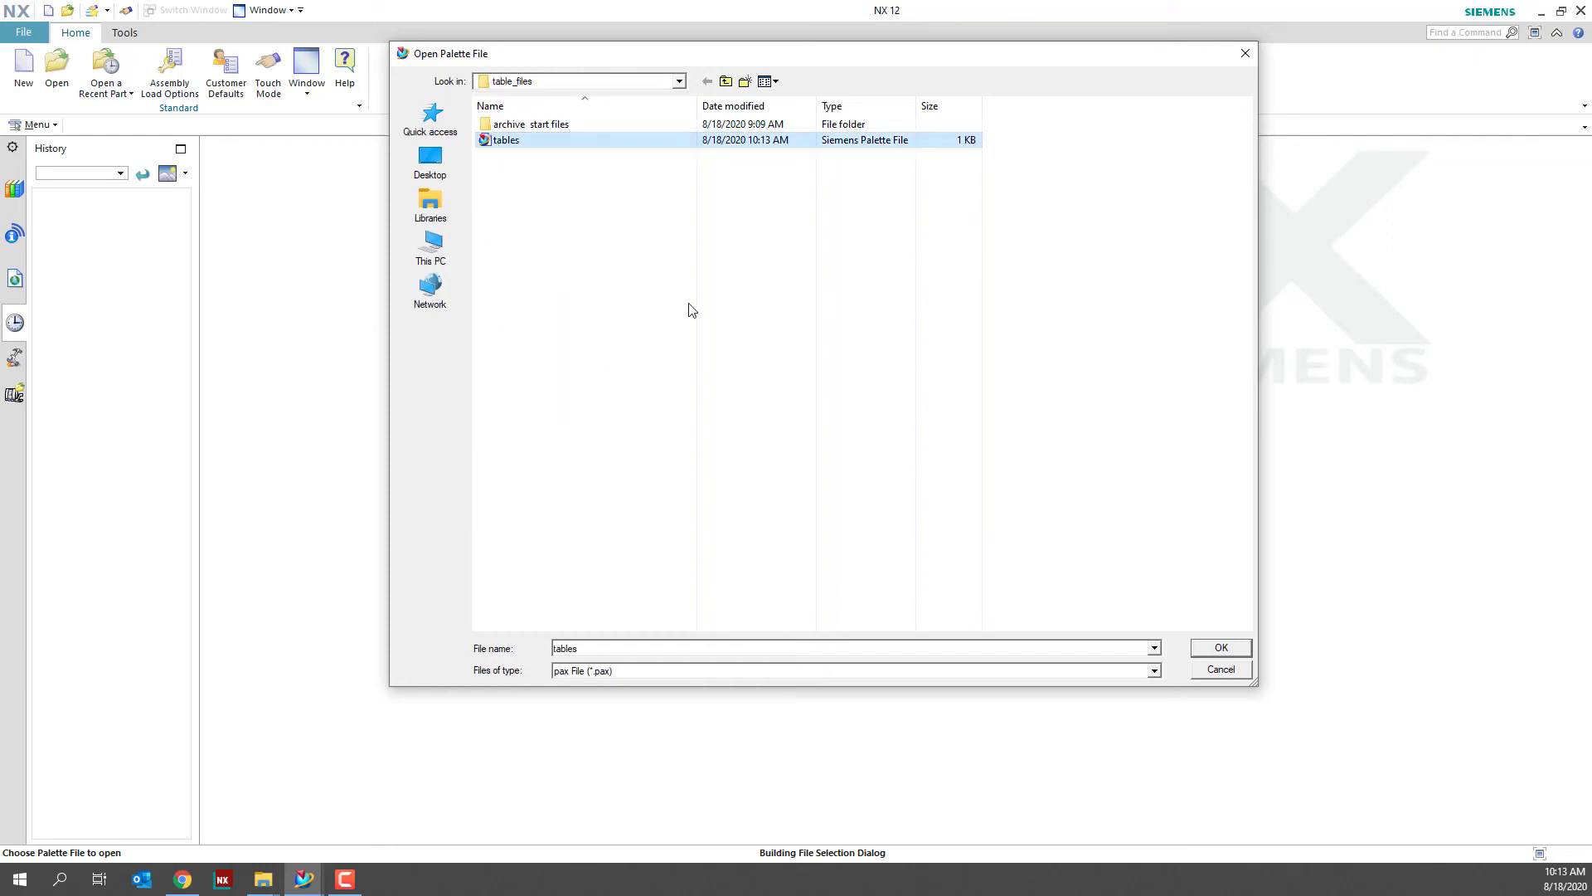
pyautogui.click(1219, 649)
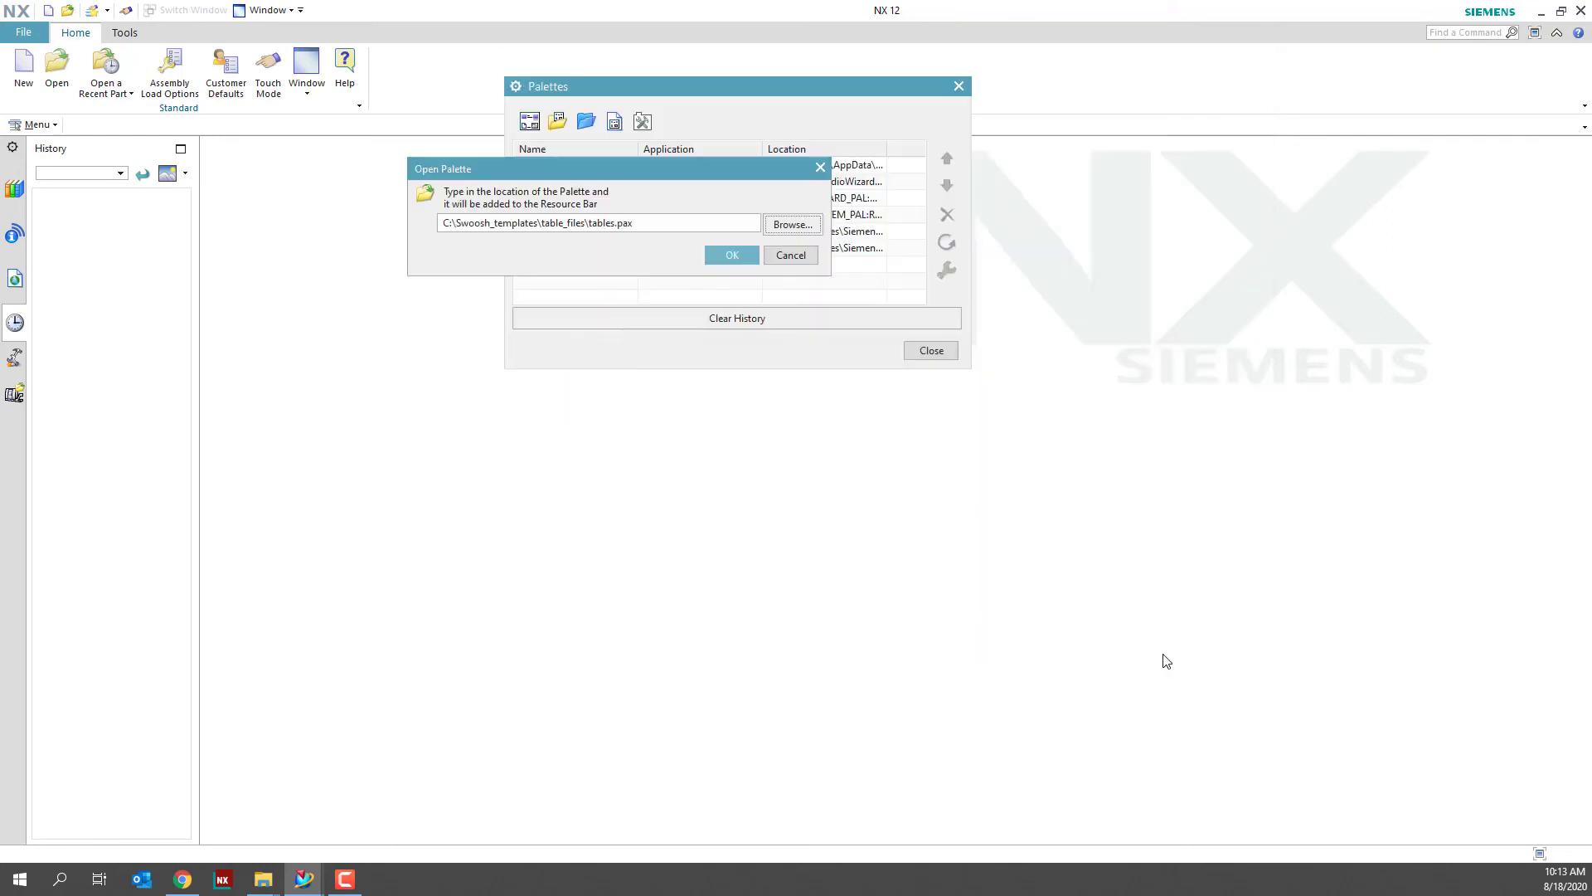
pyautogui.click(730, 255)
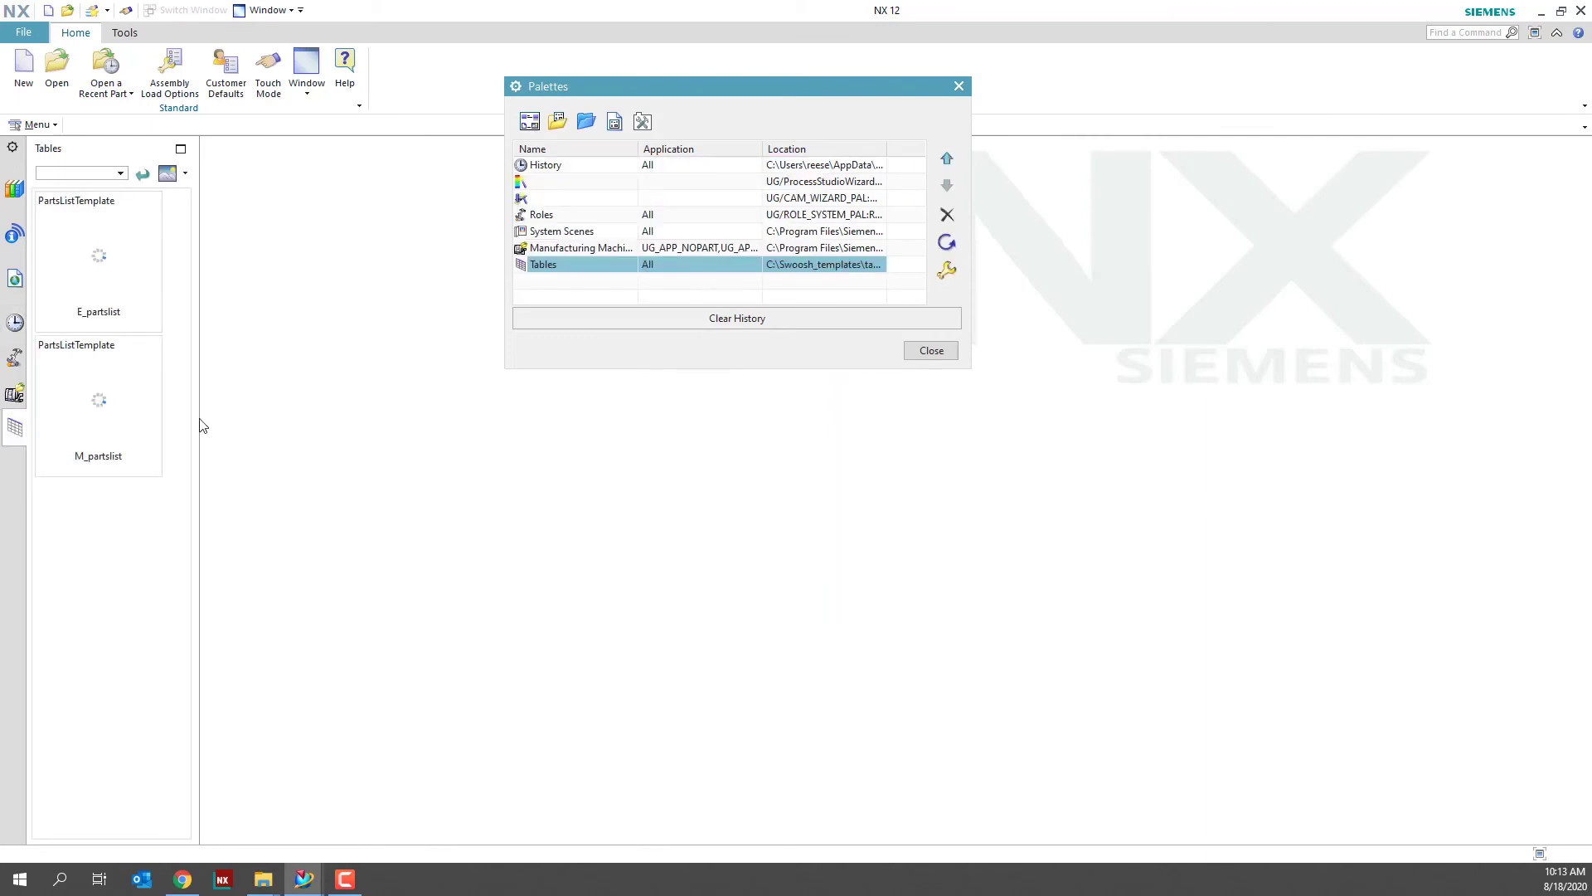
pyautogui.click(929, 350)
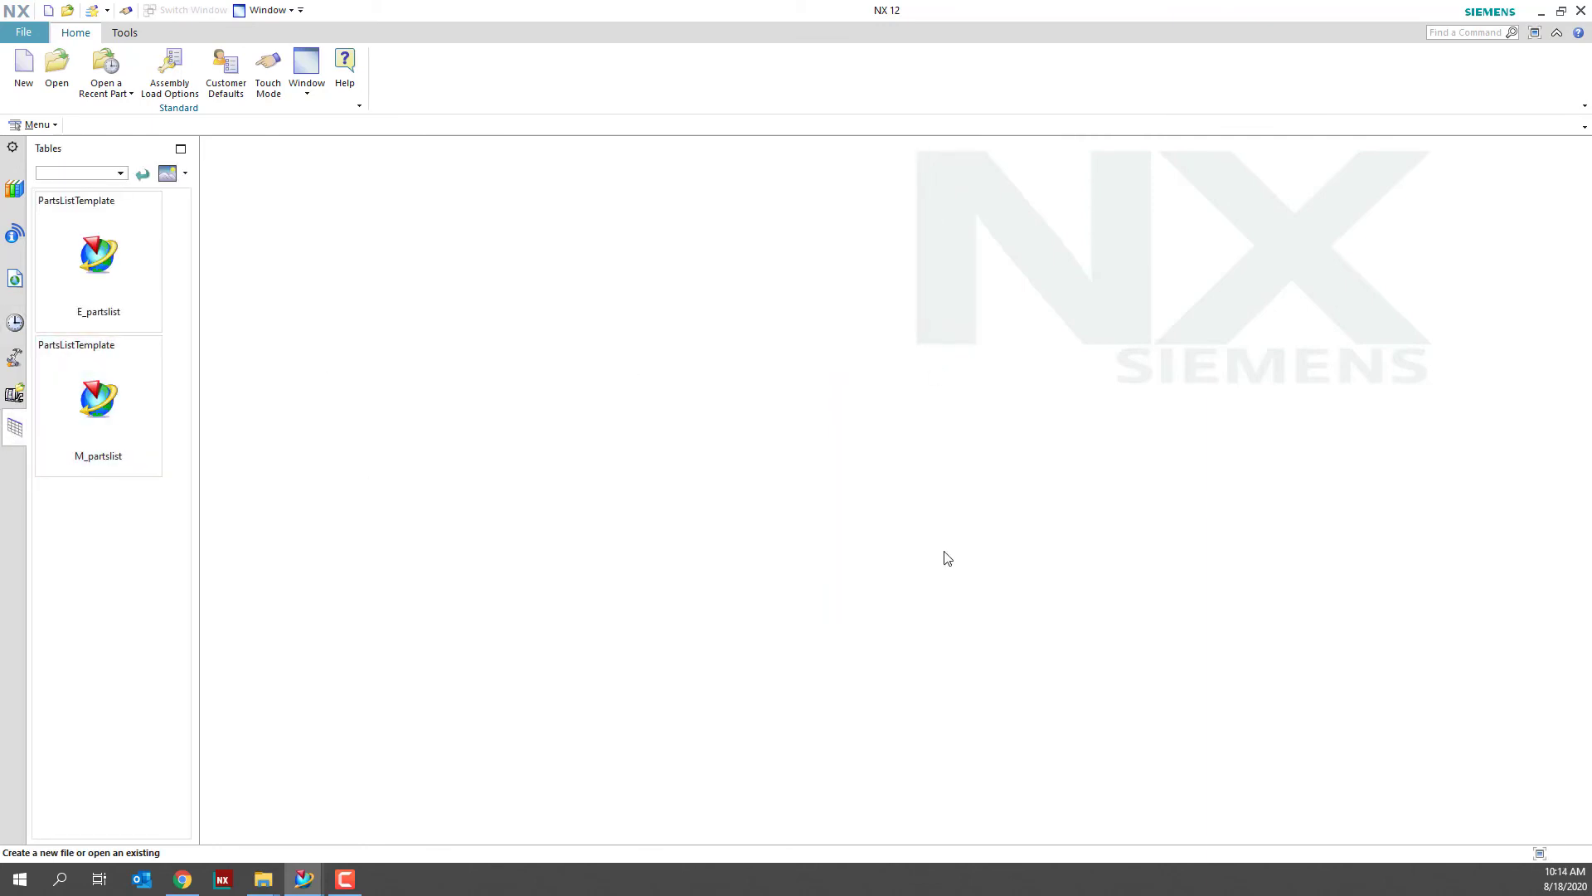
# Step: Create a new metric A2-size drawing dwg1, dismissing the title block prompt
pyautogui.click(24, 70)
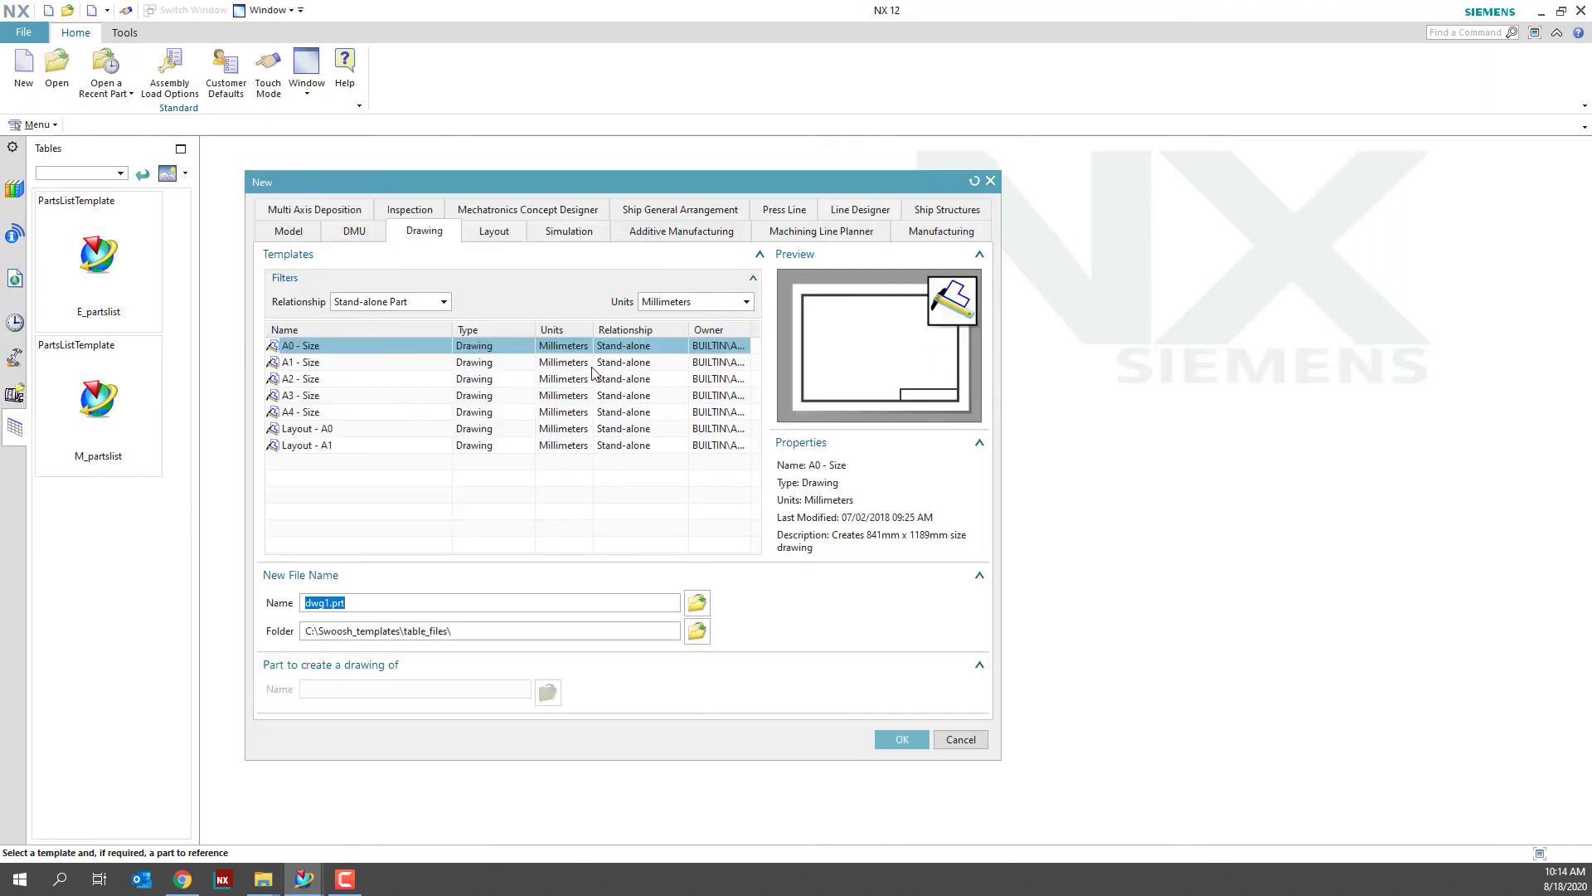
pyautogui.click(592, 378)
pyautogui.click(902, 739)
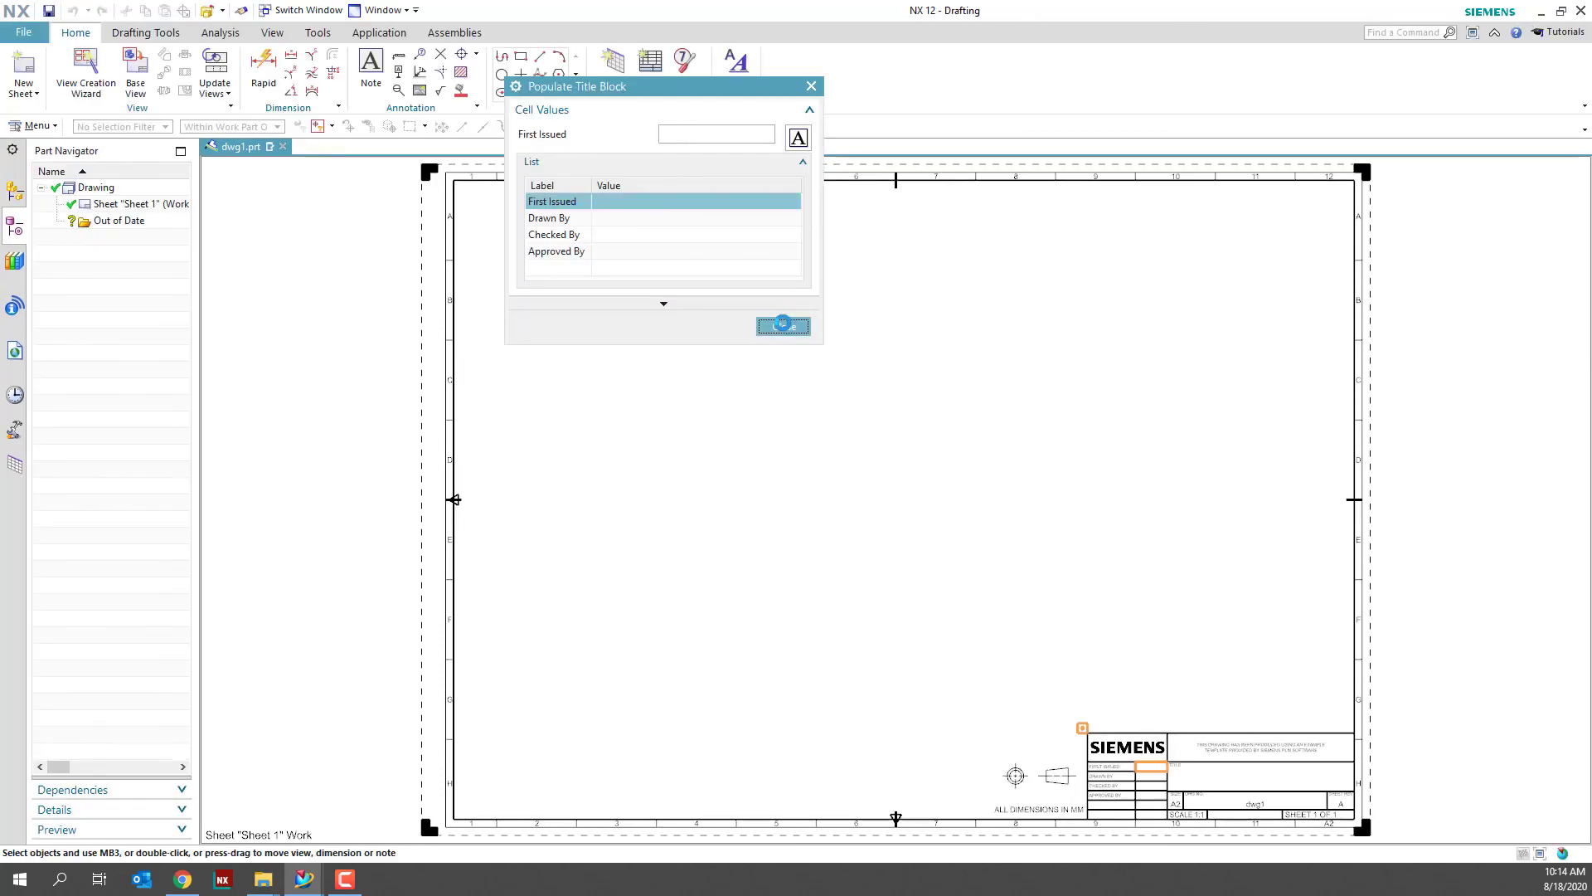
pyautogui.click(783, 325)
# Step: Try E_partslist (rejected for unit mismatch), then place M_partslist at the sheet's upper left
pyautogui.click(15, 465)
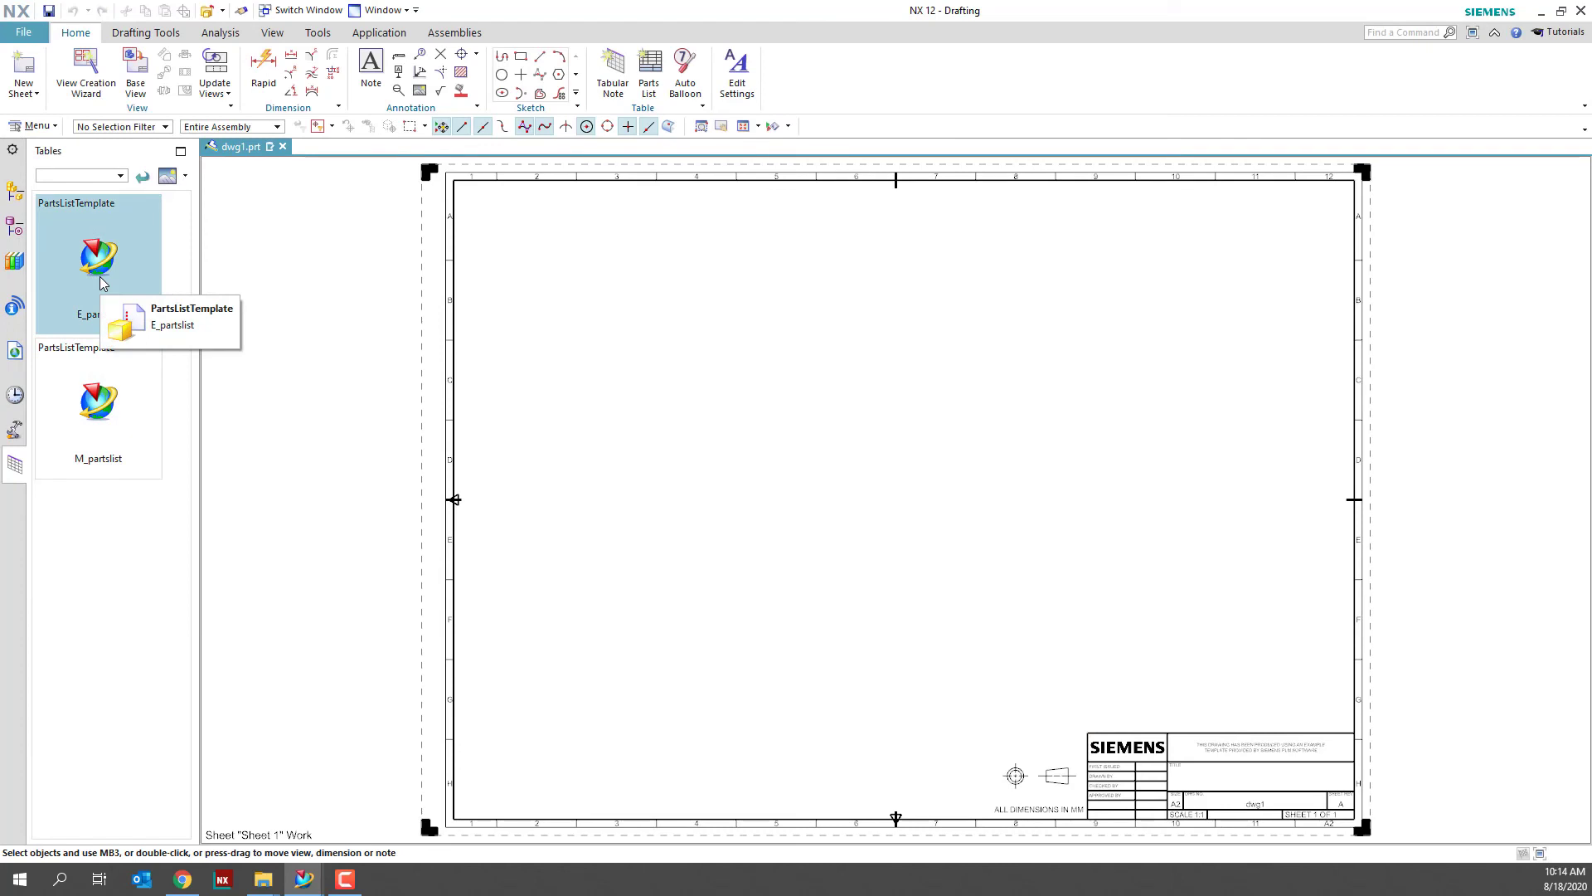
pyautogui.moveTo(102, 282); pyautogui.dragTo(670, 325)
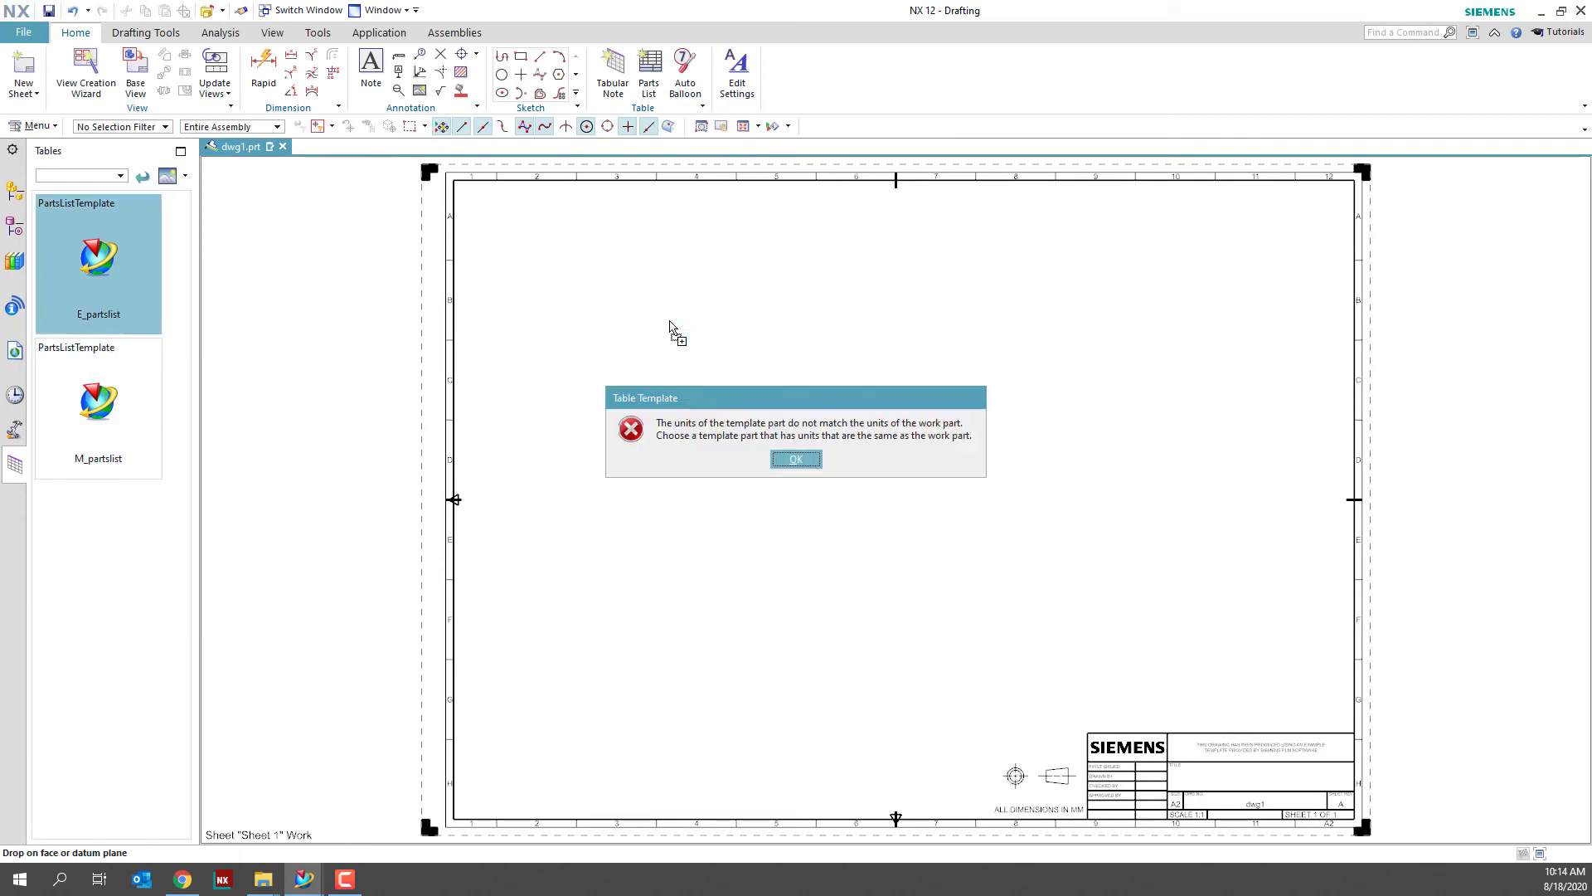
pyautogui.click(796, 459)
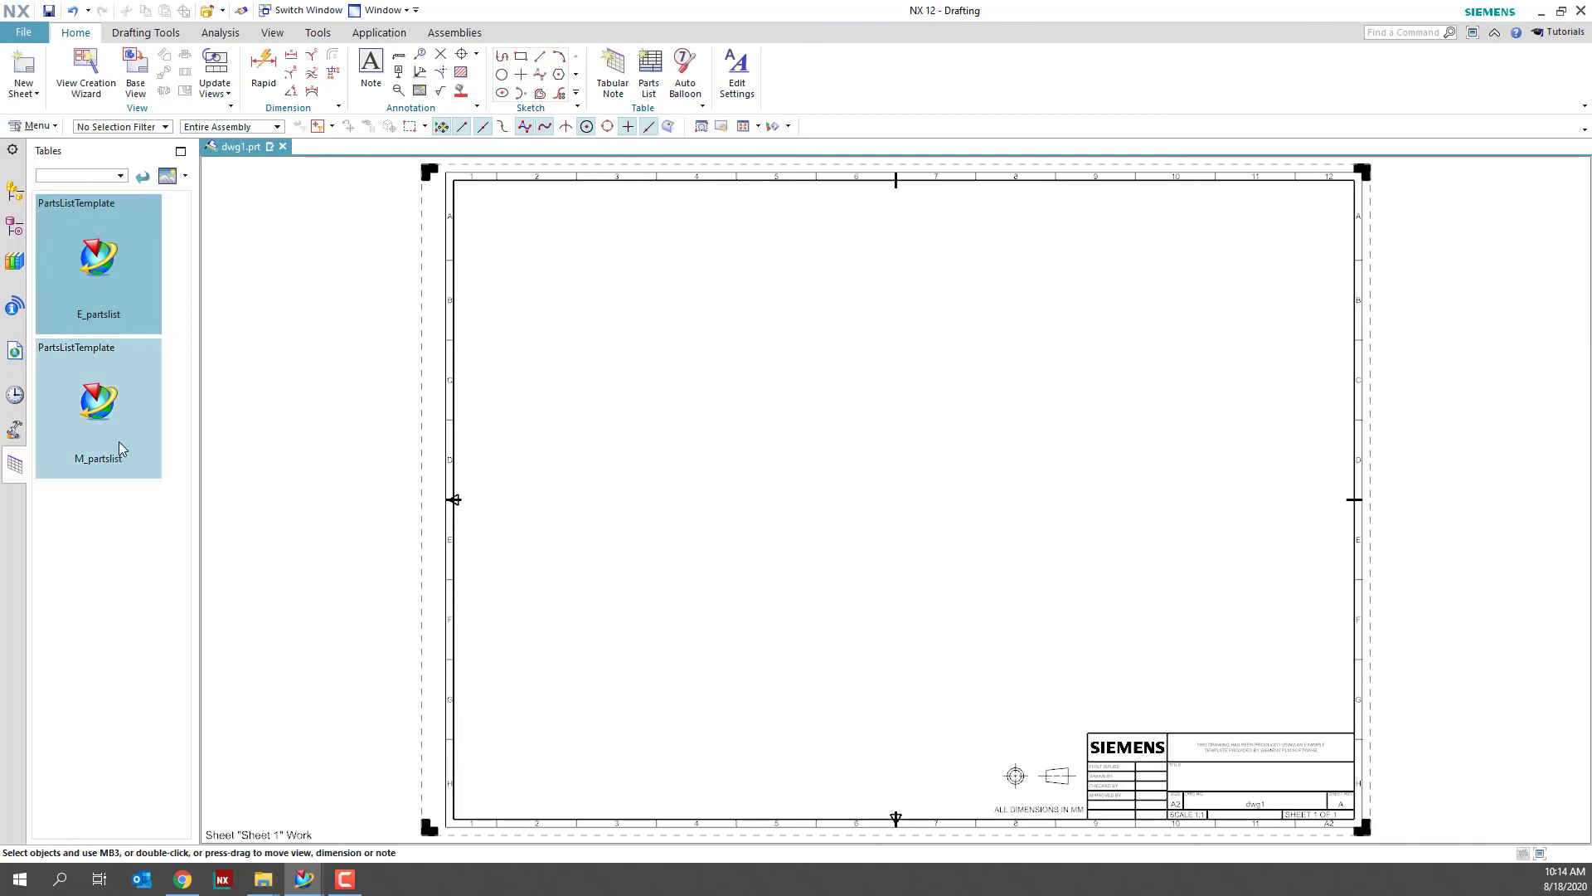
pyautogui.moveTo(122, 455); pyautogui.dragTo(752, 341)
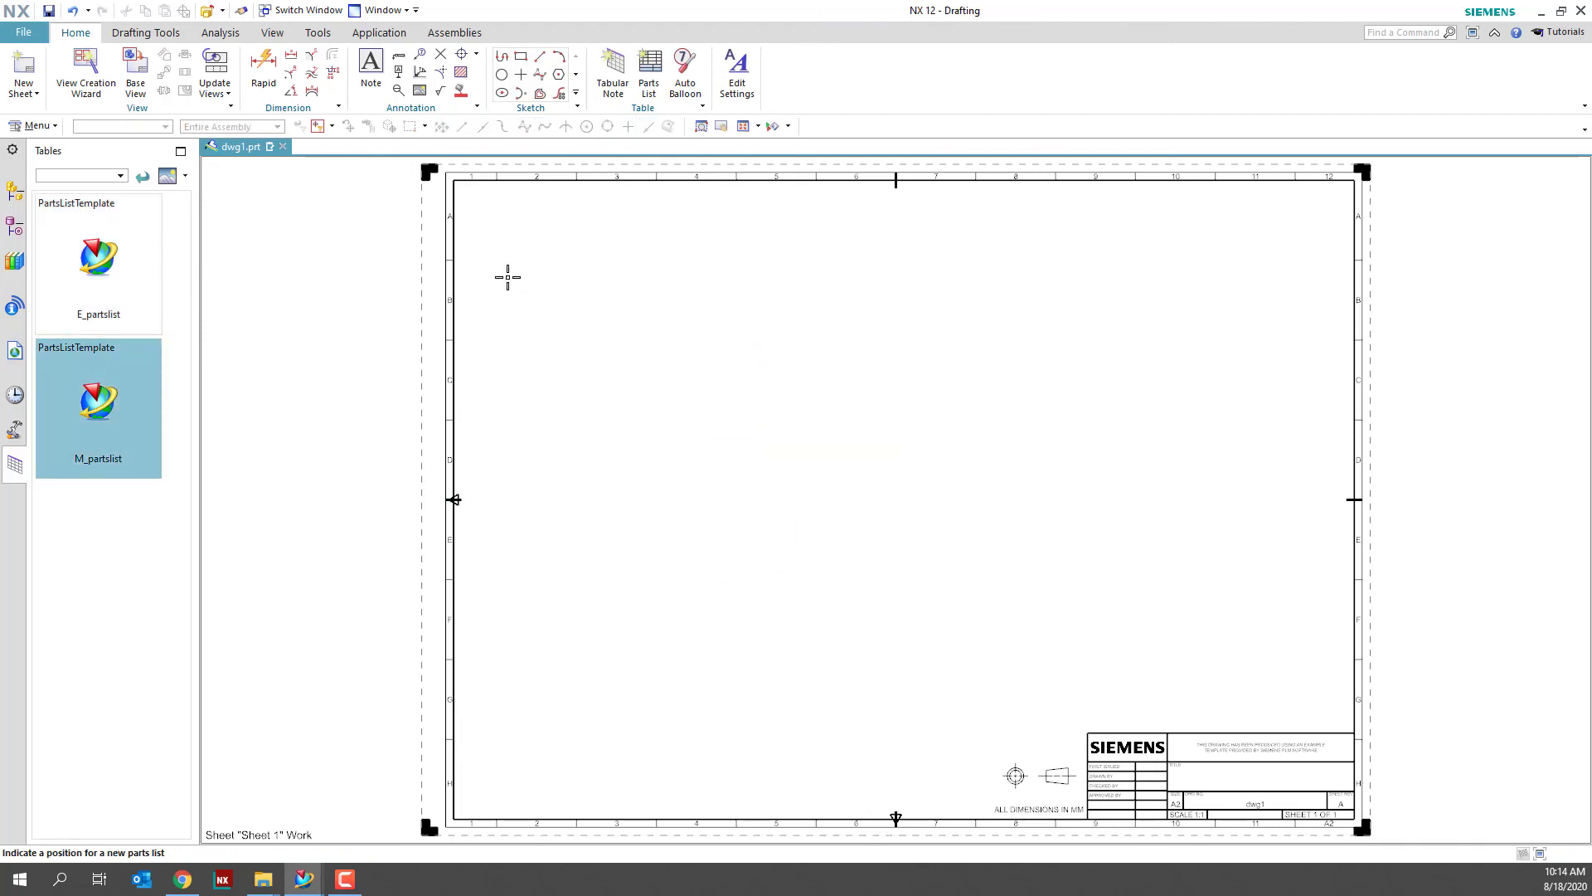
pyautogui.click(505, 274)
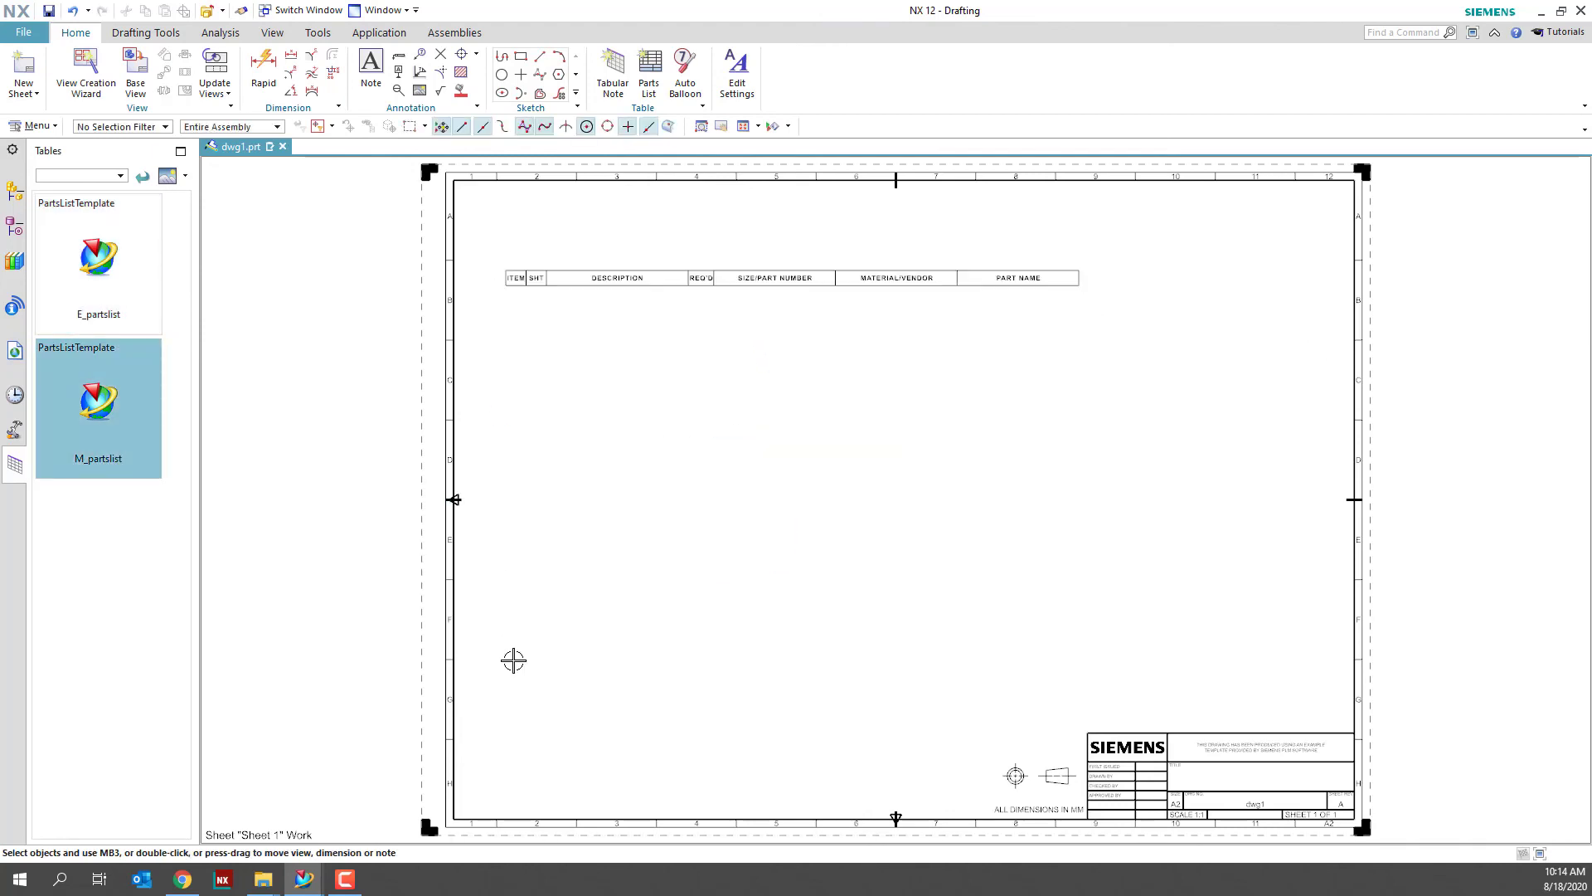
pyautogui.click(23, 33)
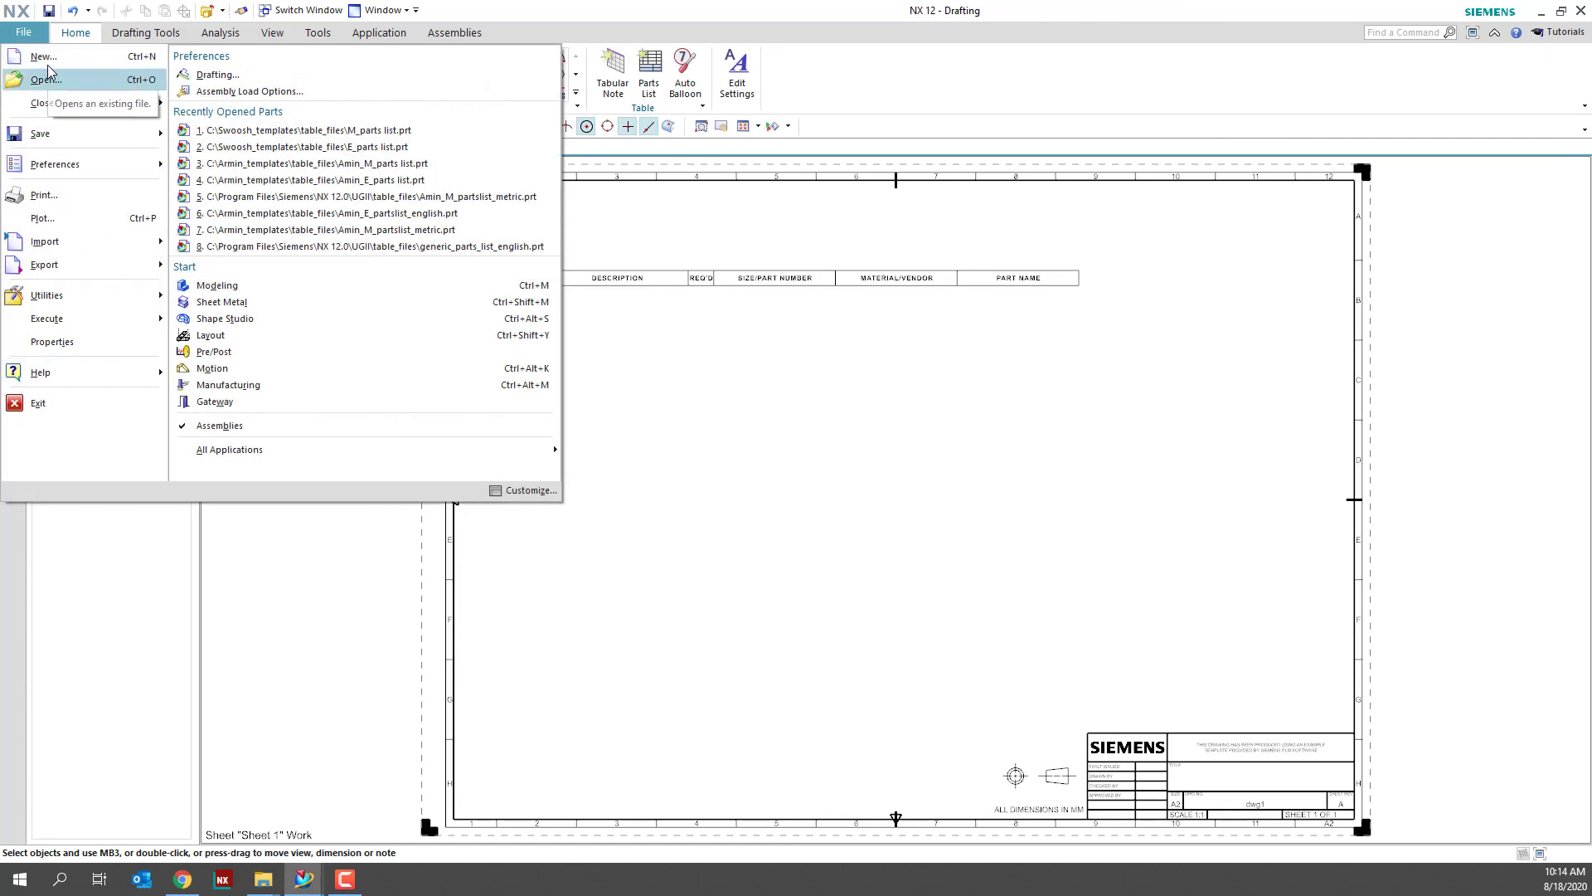
# Step: Create drawing dwg2 from an Inches template and drop E_partslist onto its upper left
pyautogui.click(655, 395)
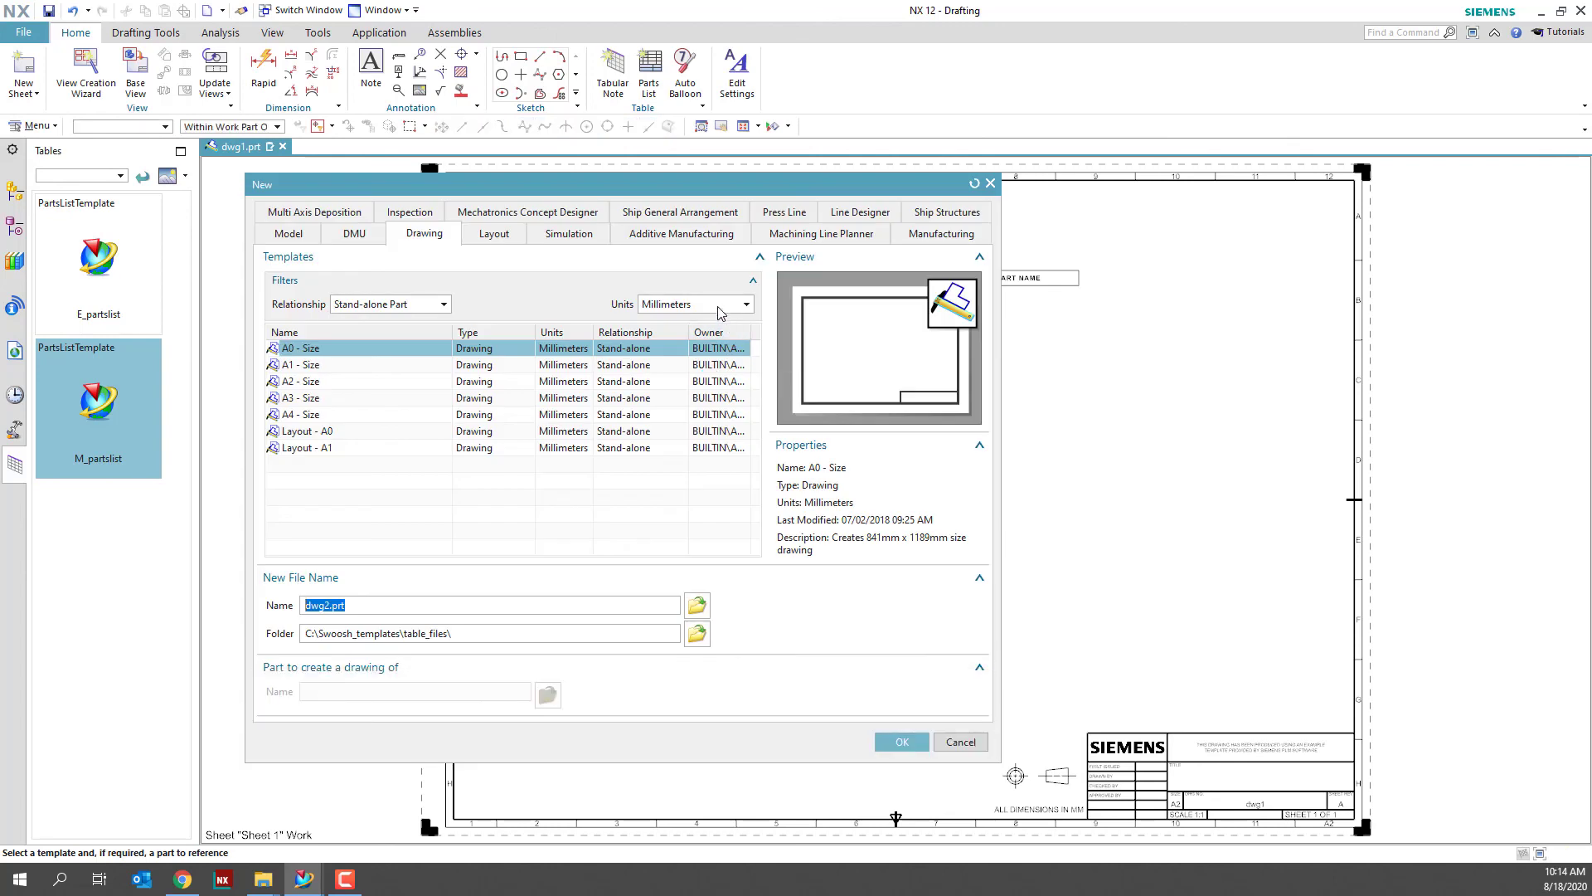
pyautogui.click(719, 307)
pyautogui.click(705, 335)
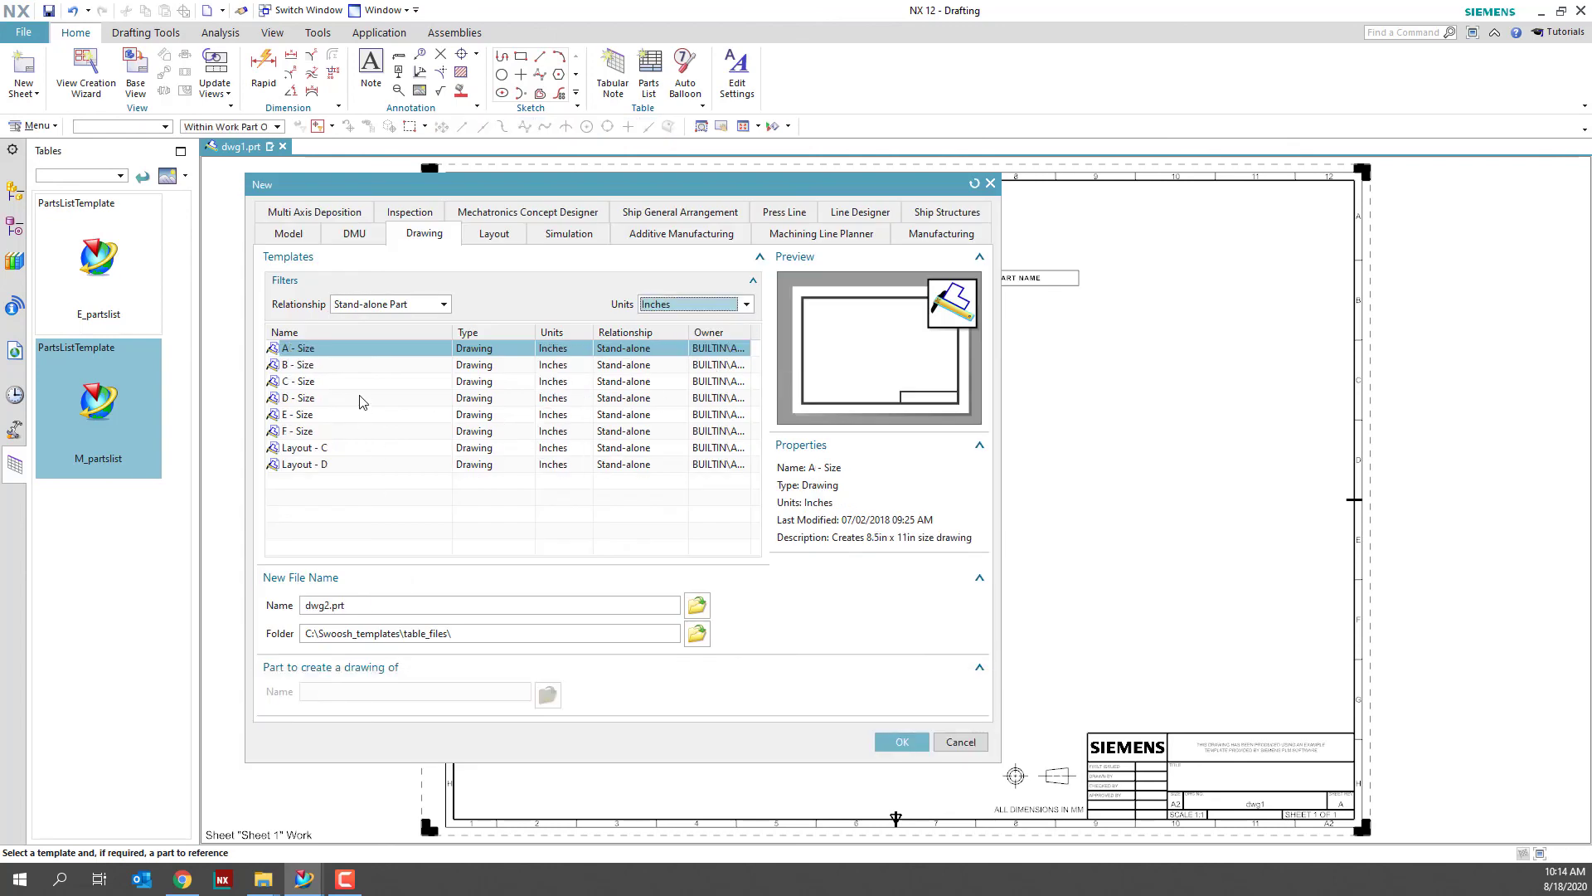
pyautogui.click(902, 742)
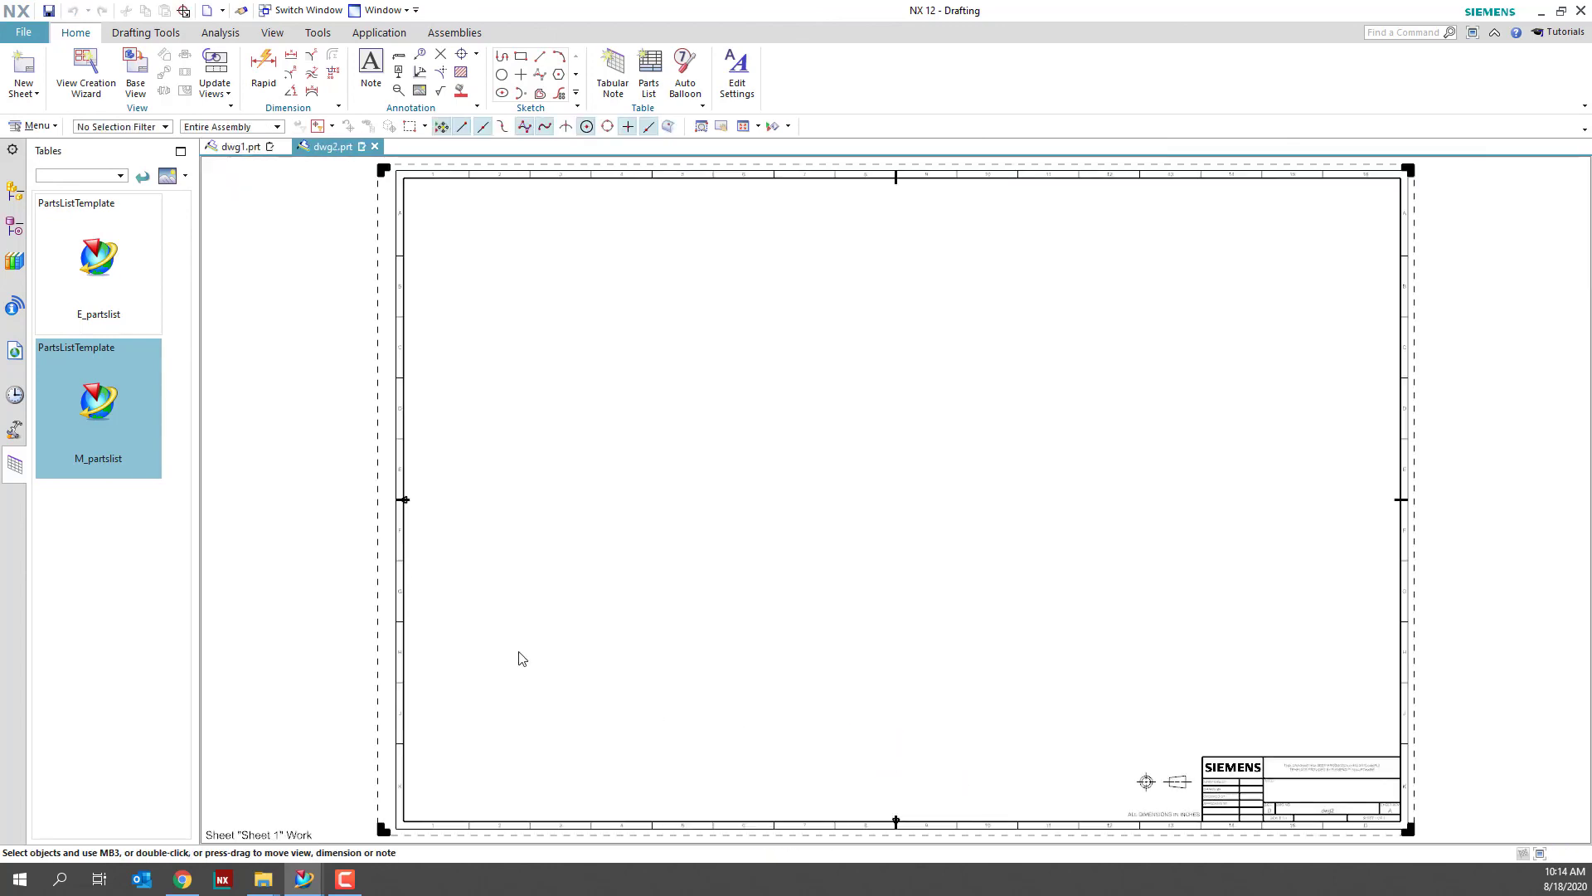
pyautogui.moveTo(125, 308); pyautogui.dragTo(494, 246)
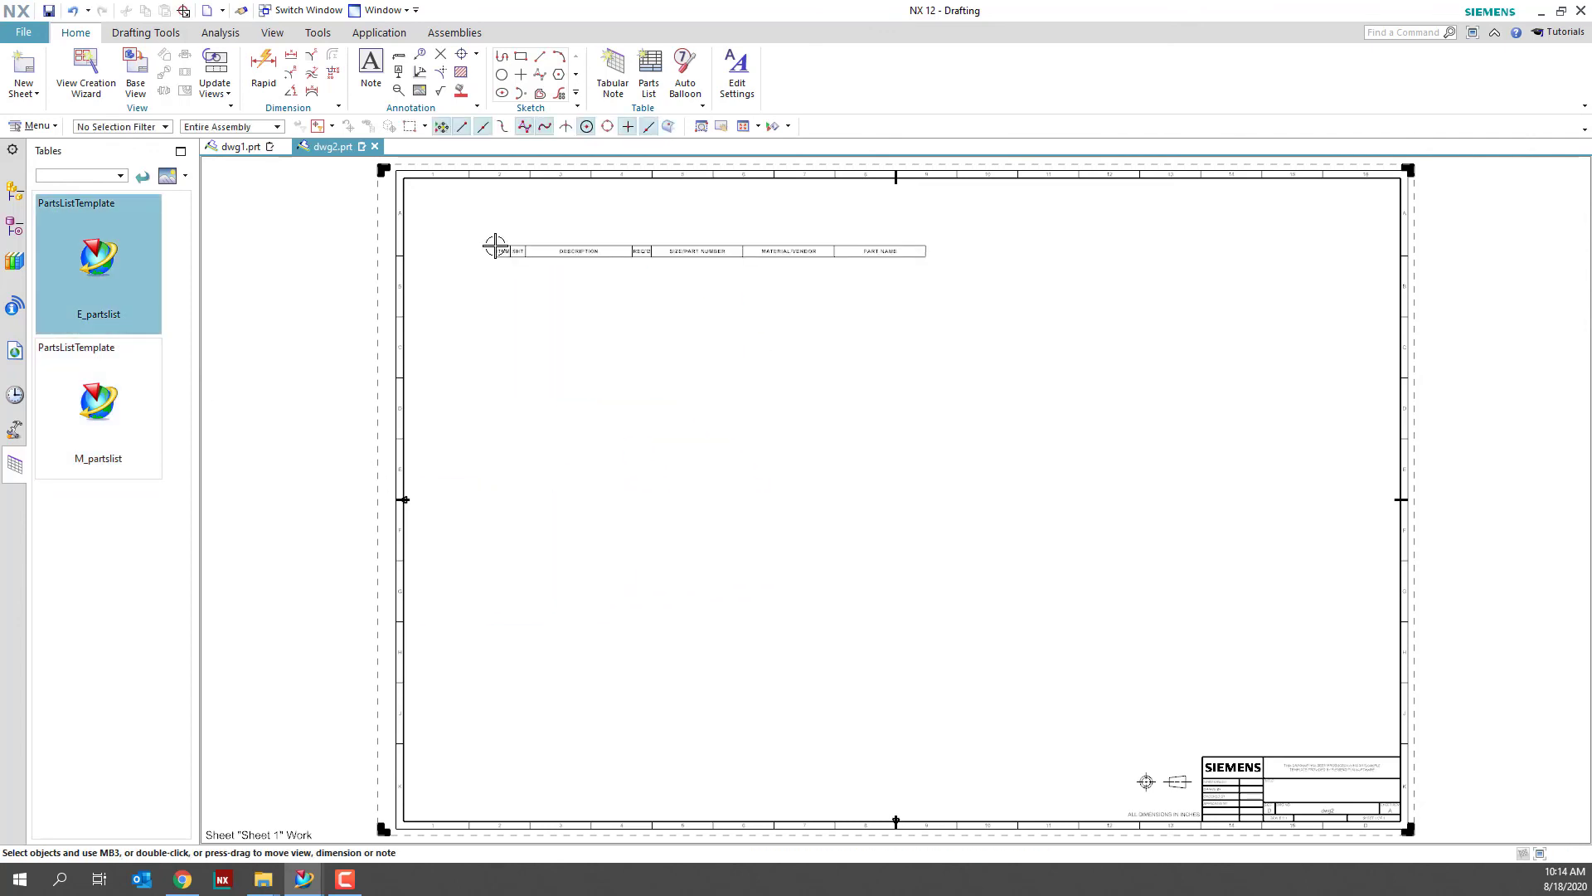